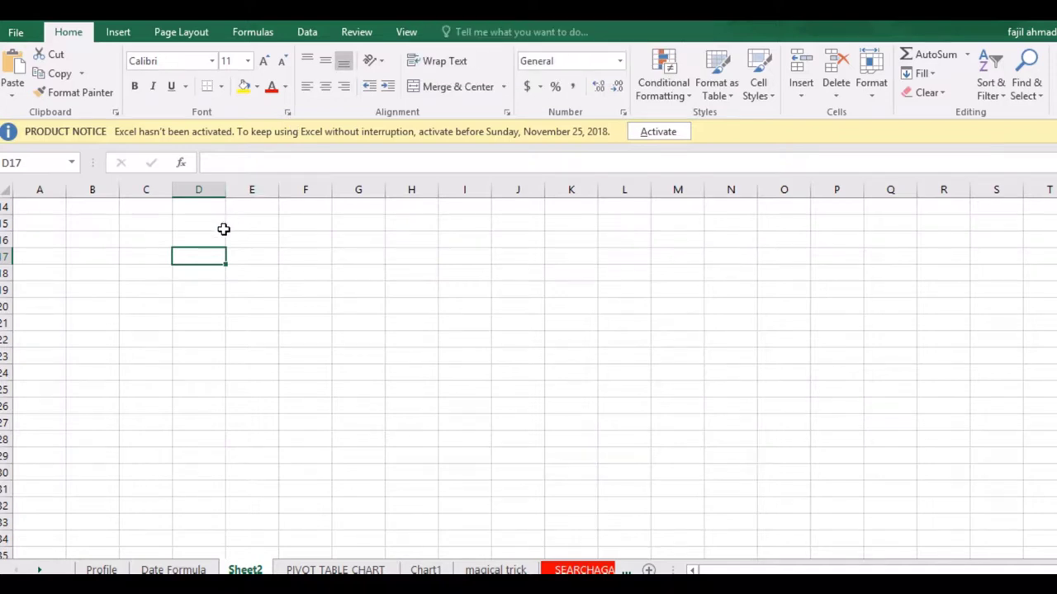
Merge and centre cells E14:K16 into one title block.
left_click(223, 228)
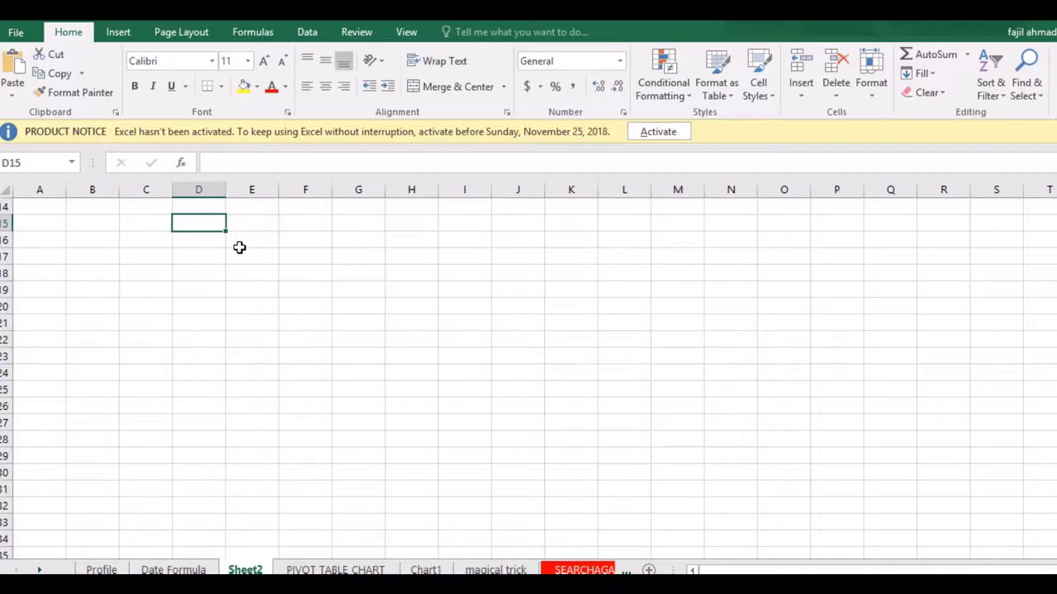
left_click(240, 248)
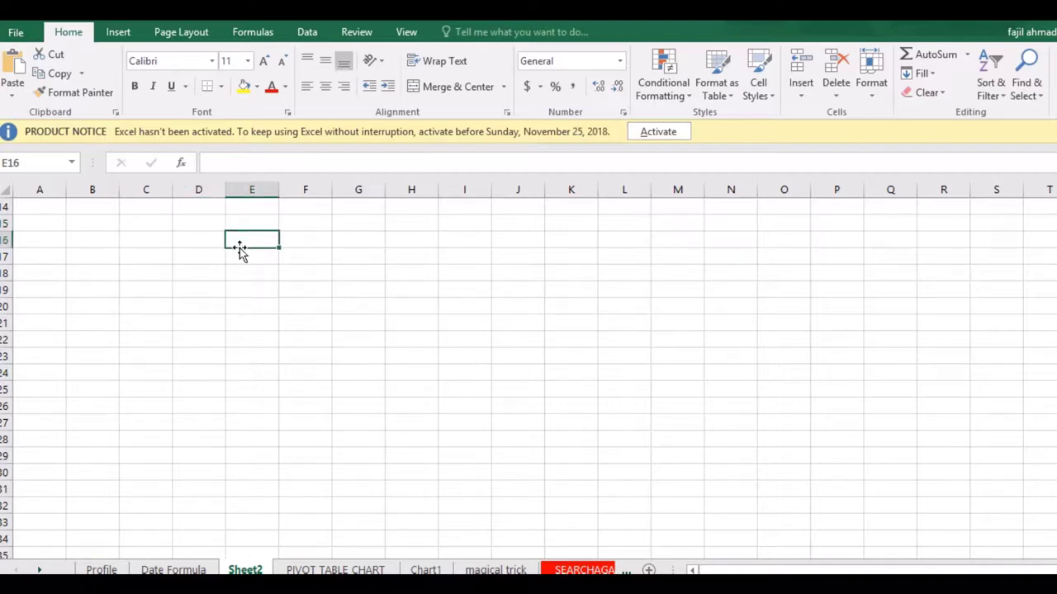
left_click(188, 260)
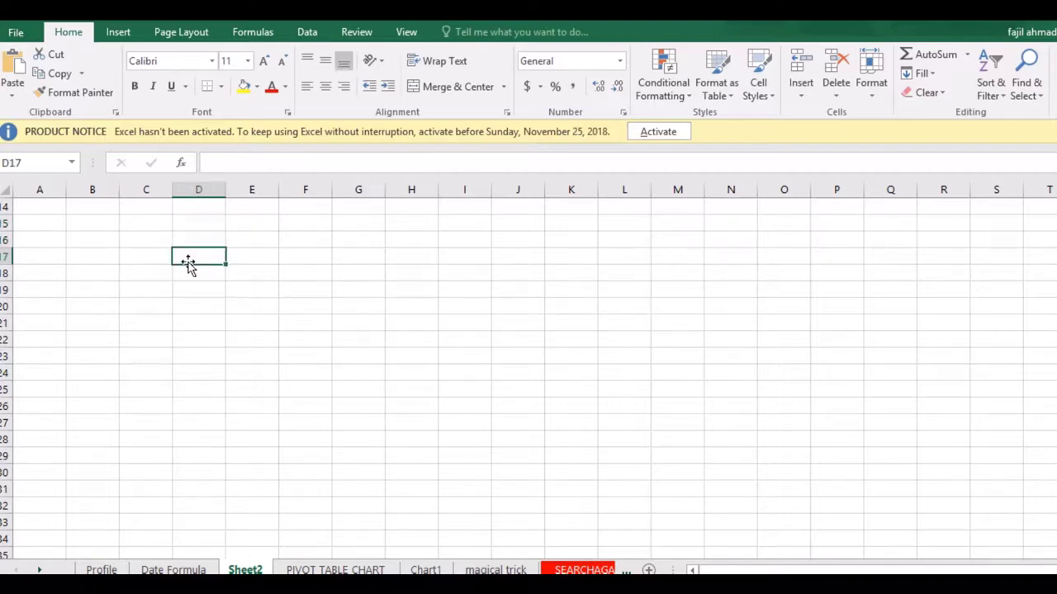
left_click(149, 238)
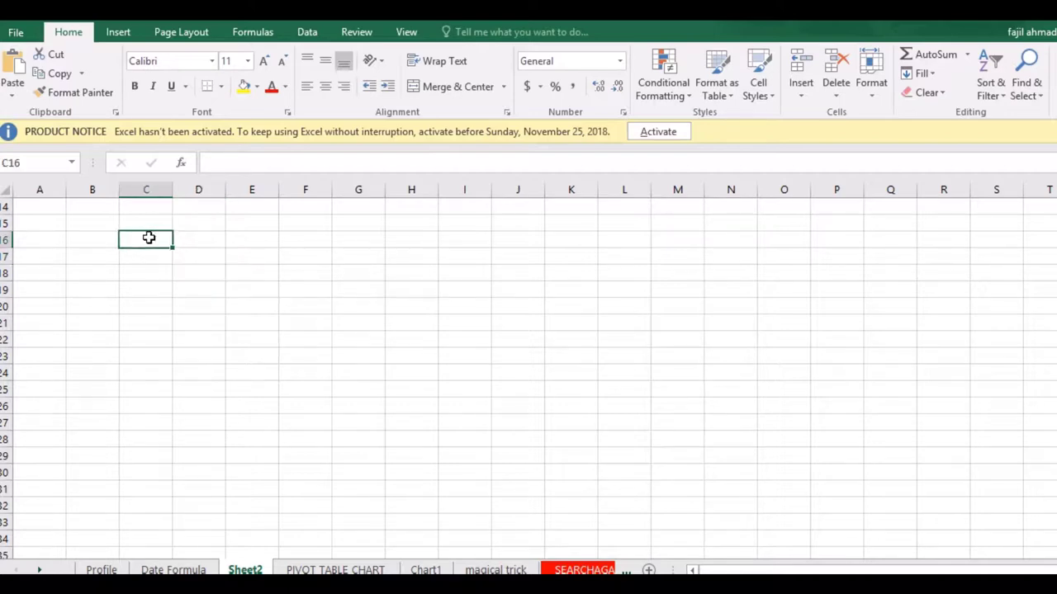
mouse_move(252, 208)
left_mouse_down()
mouse_move(715, 249)
mouse_move(585, 232)
left_mouse_up()
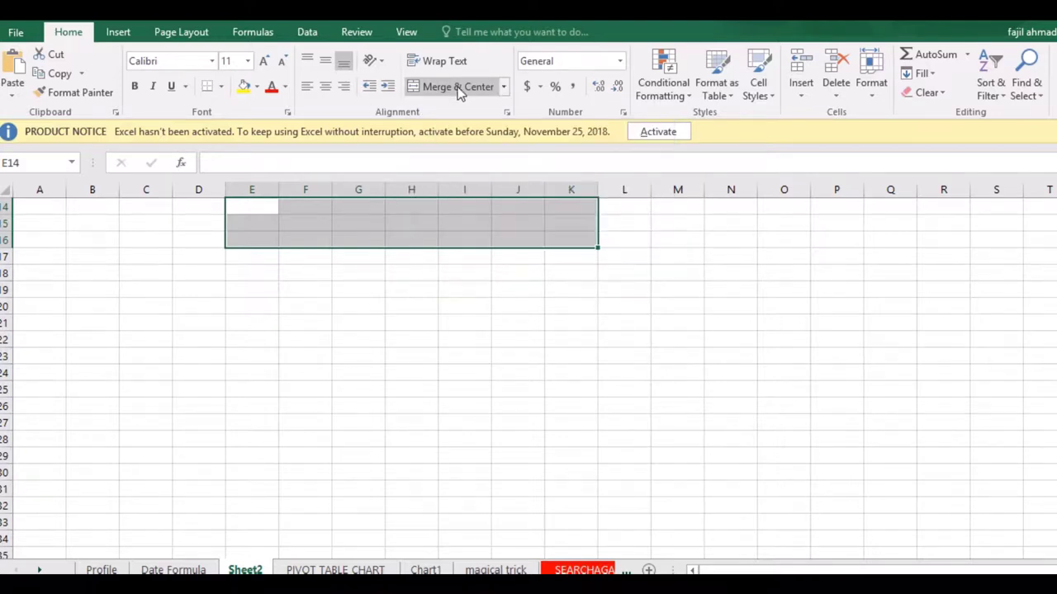
left_click(460, 89)
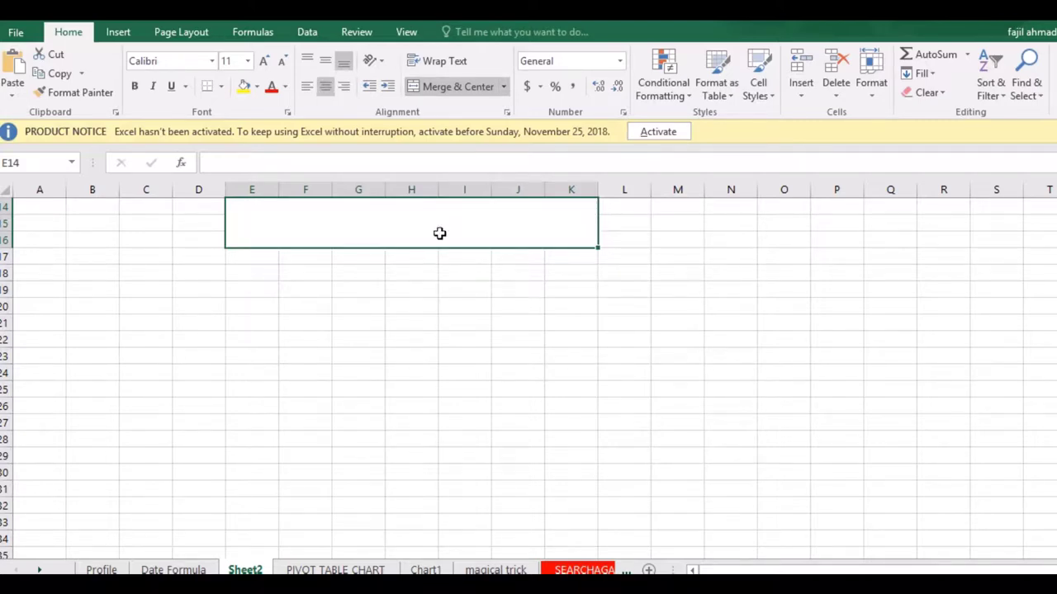
Enter '12 Markshsheet' in the merged cell, then reopen it to edit after 12.
double_click(439, 234)
type("12")
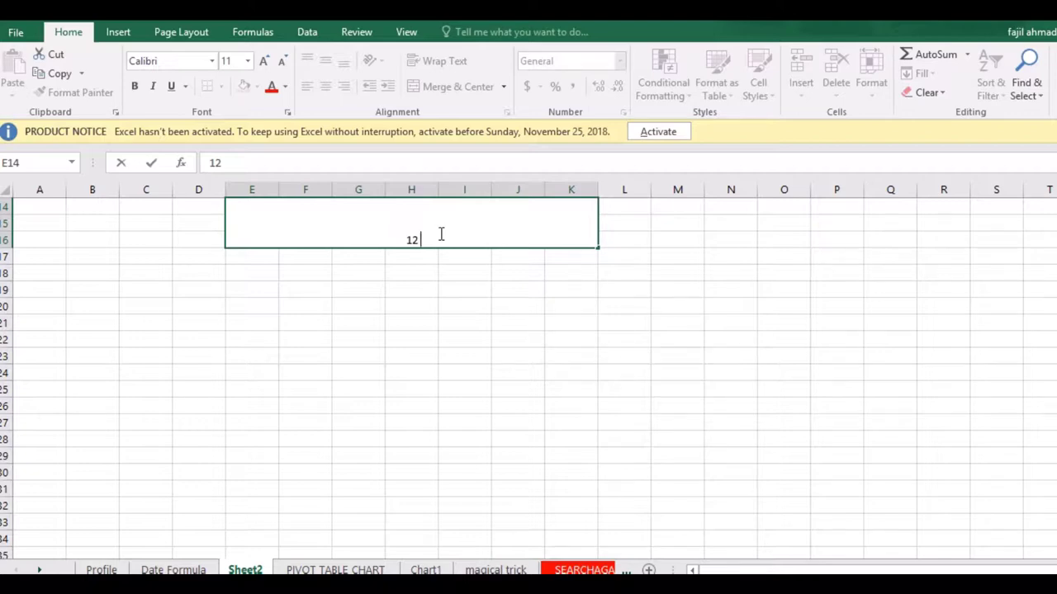
type(" Mark")
type("shshee")
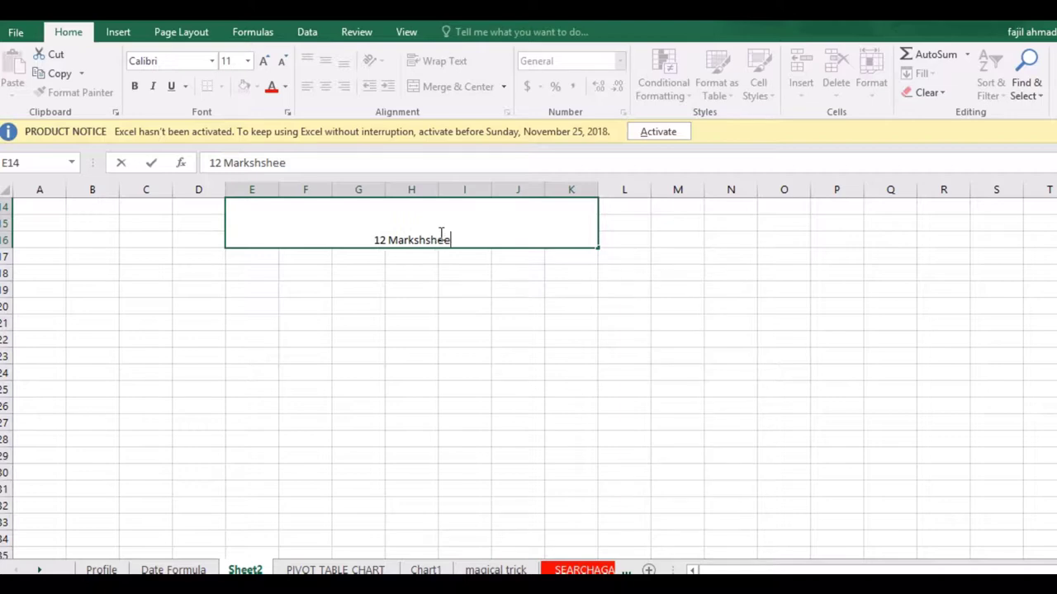
type("t")
key("Return")
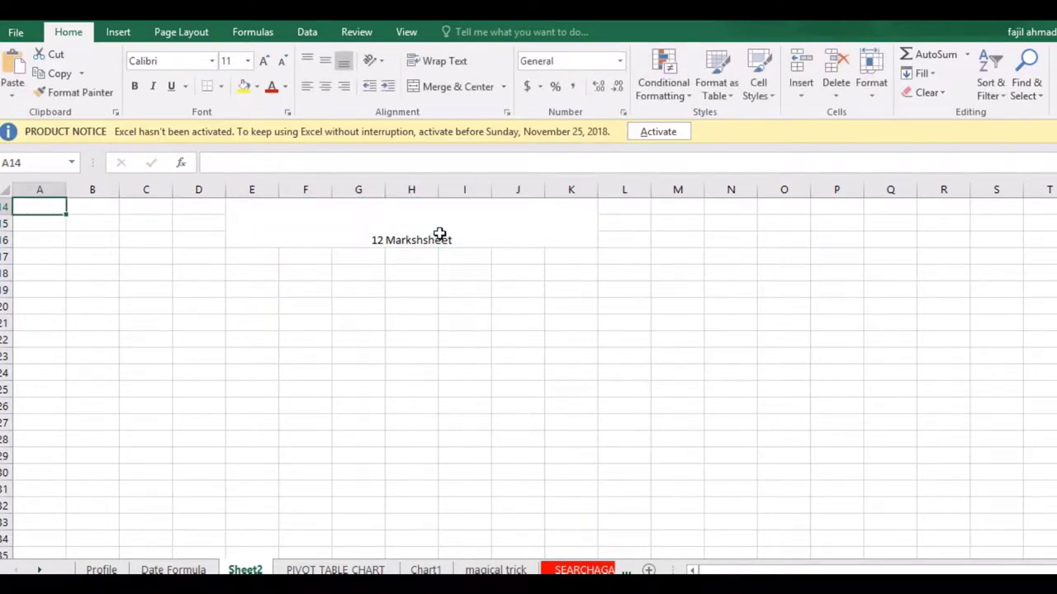
left_click(439, 234)
double_click(439, 234)
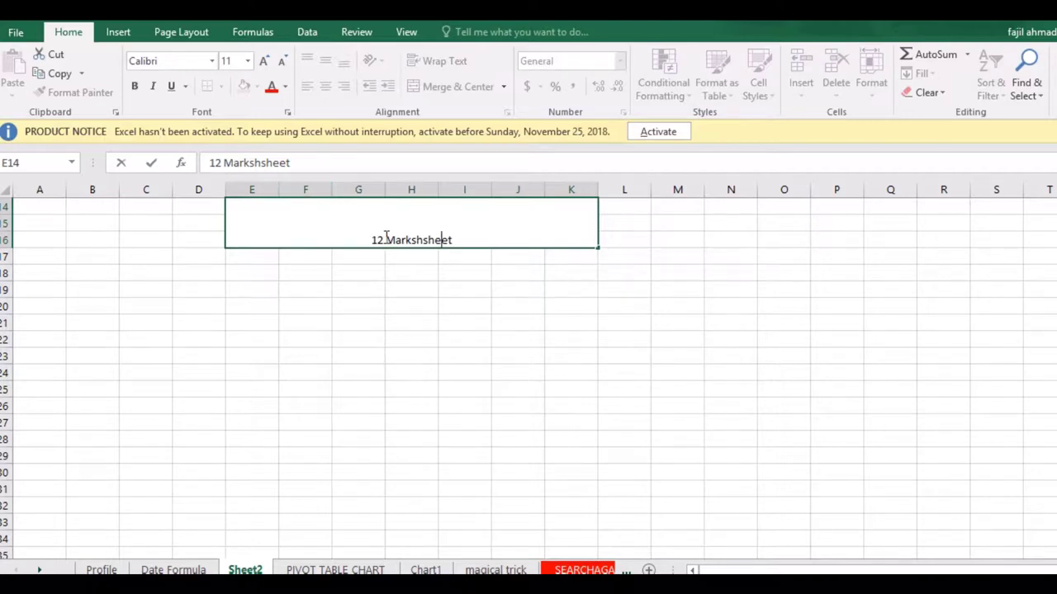
Add 'th' after 12 in the title and make it superscript.
type("t")
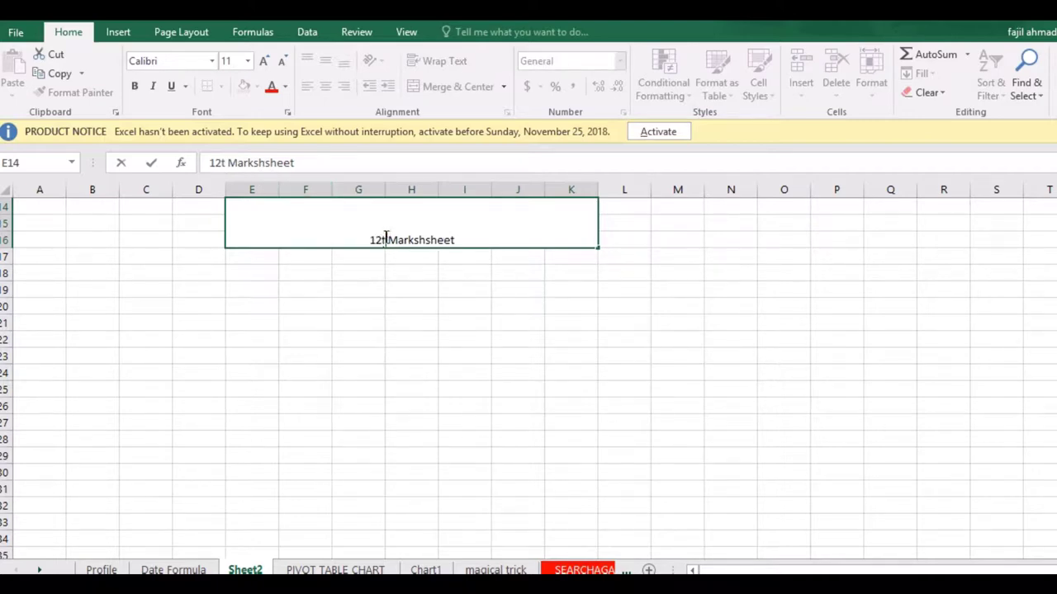
type("h")
left_click_drag(388, 239, 378, 240)
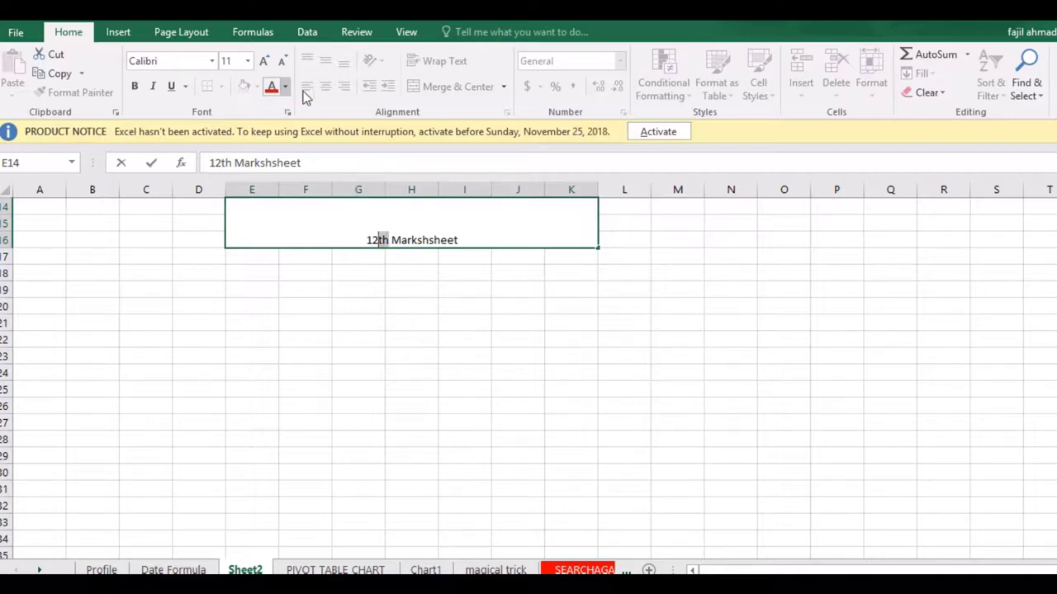
left_click(287, 113)
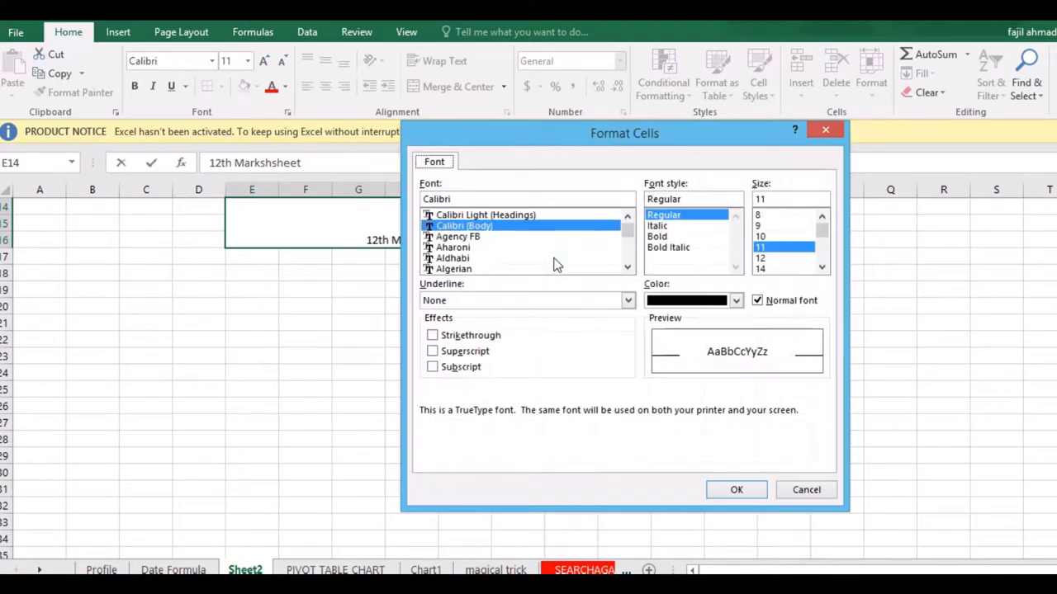
left_click(456, 353)
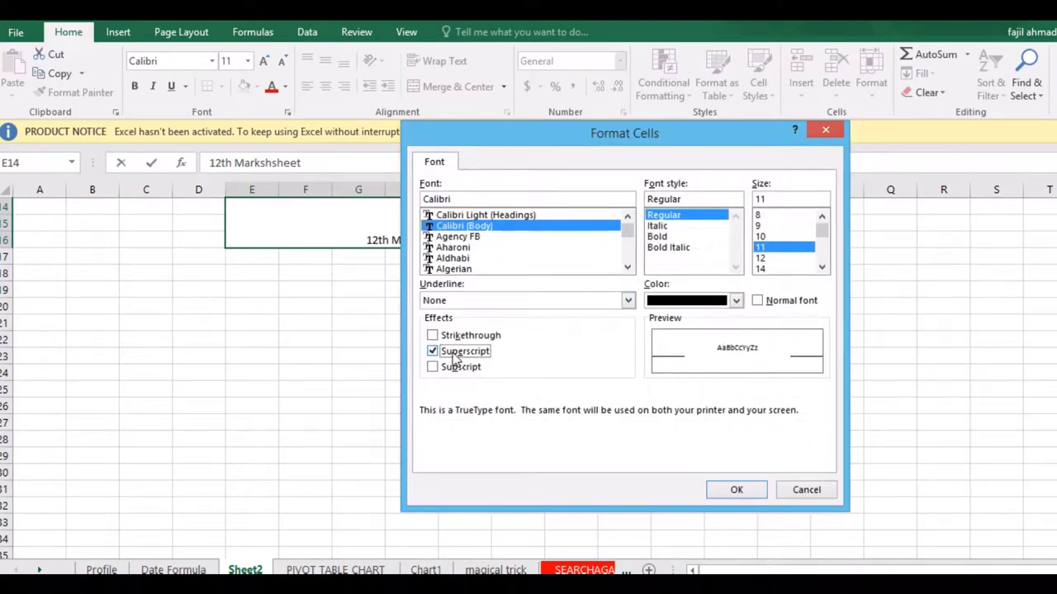
left_click(740, 489)
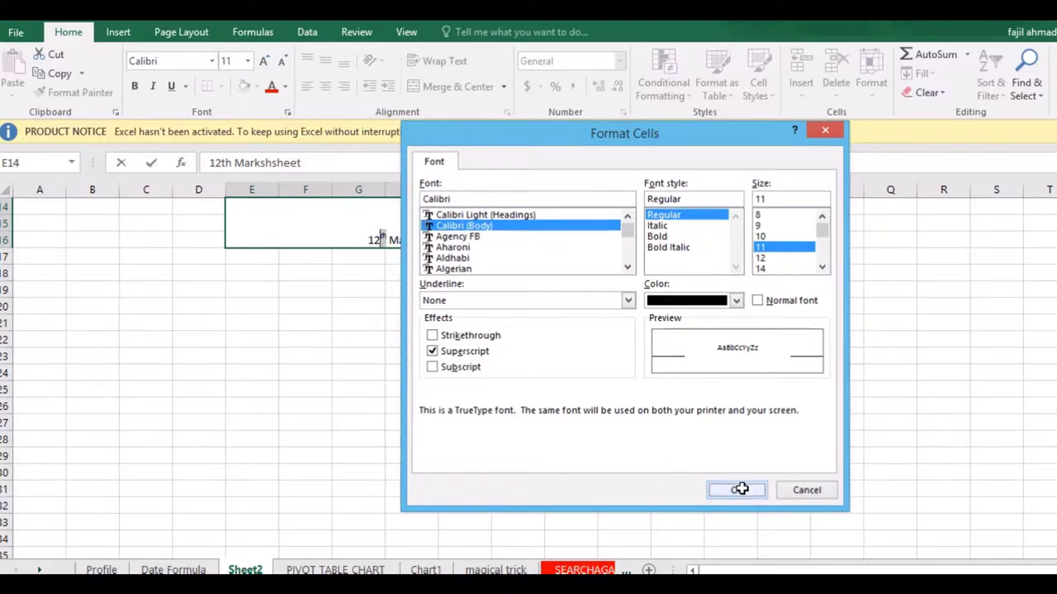
left_click(463, 290)
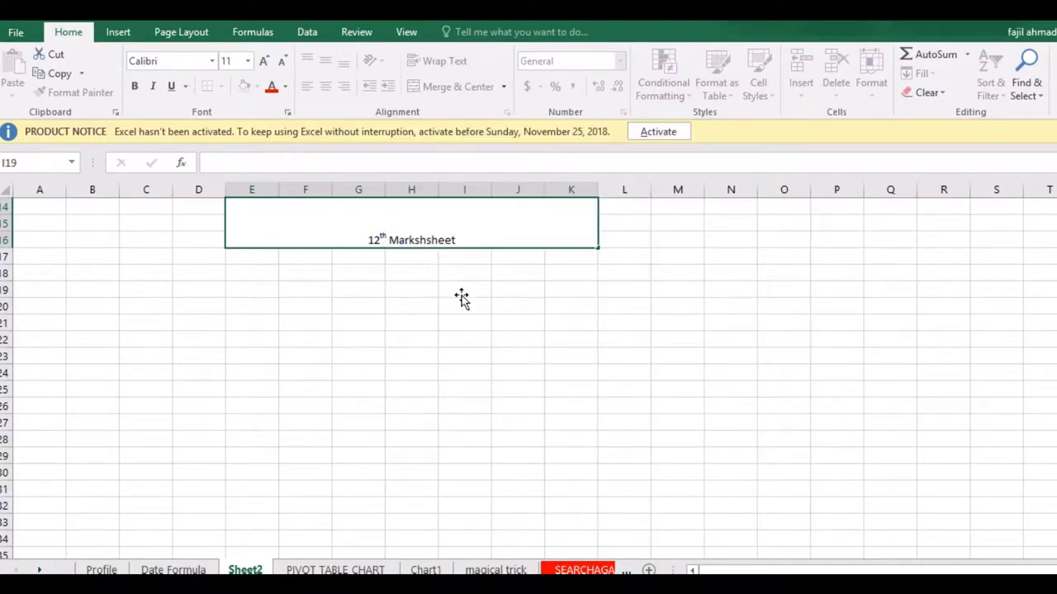
Make the title 18-point, bold and vertically middle-aligned.
left_click(418, 215)
left_click(265, 63)
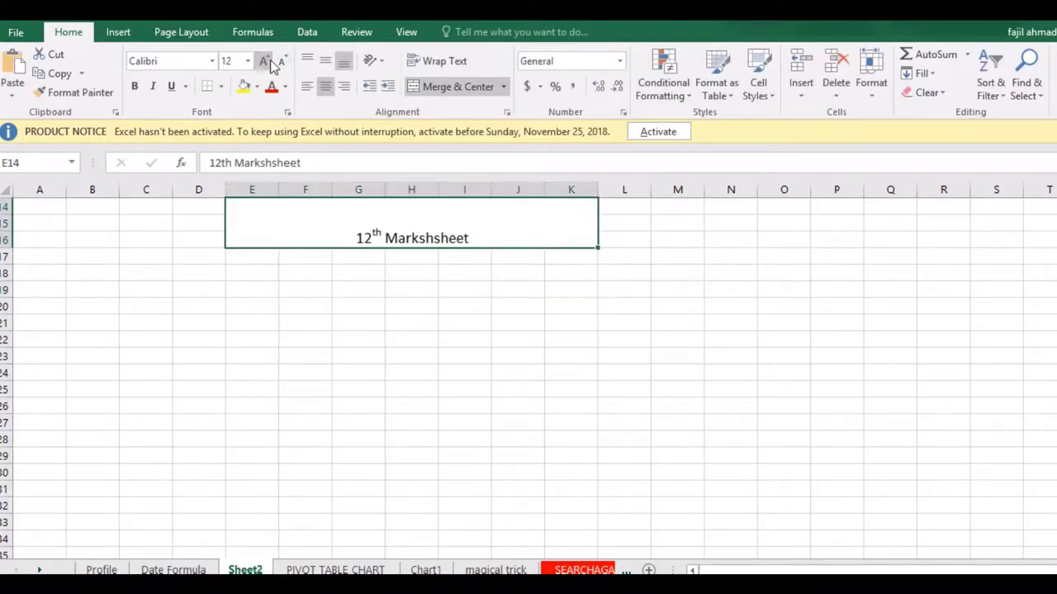
left_click(270, 60)
left_click(270, 60)
left_click(269, 60)
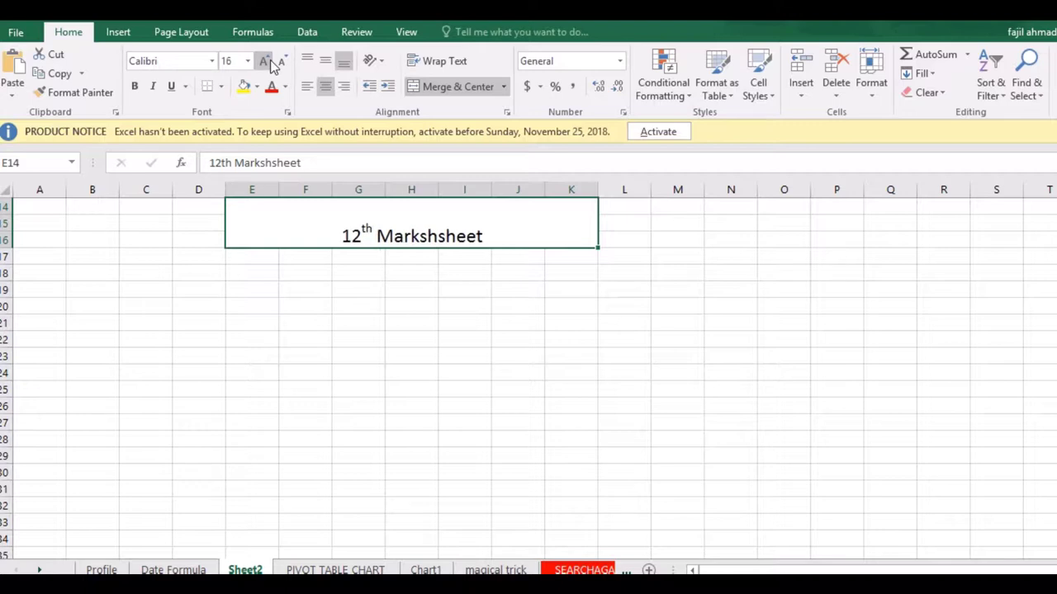
left_click(329, 62)
key("ctrl+b")
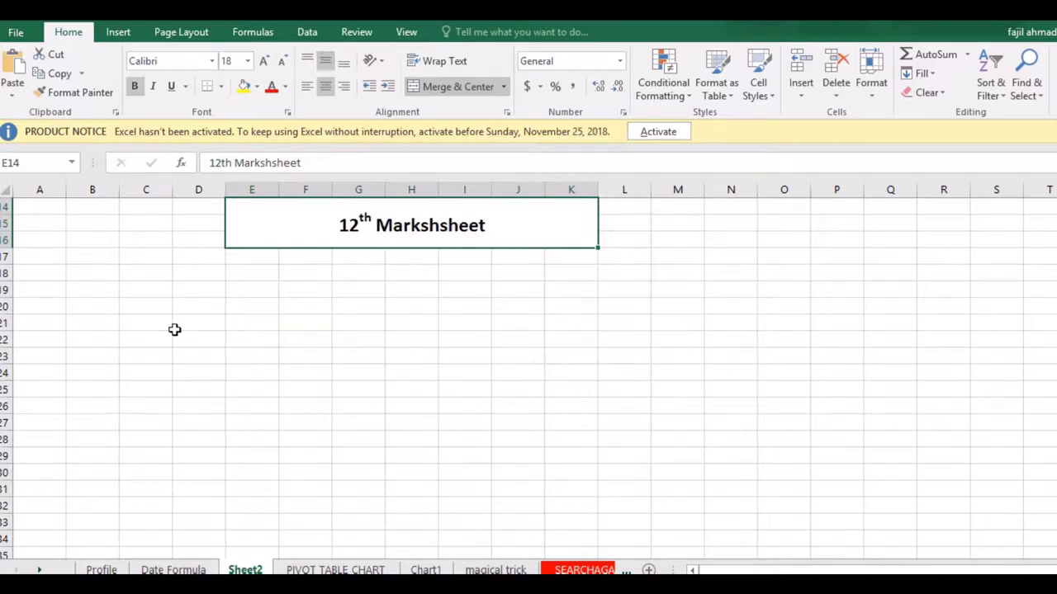
Enter headers SN, ROLL NO and STUDENT NAME in A18:C18 and autofit column C.
left_click(58, 275)
double_click(58, 275)
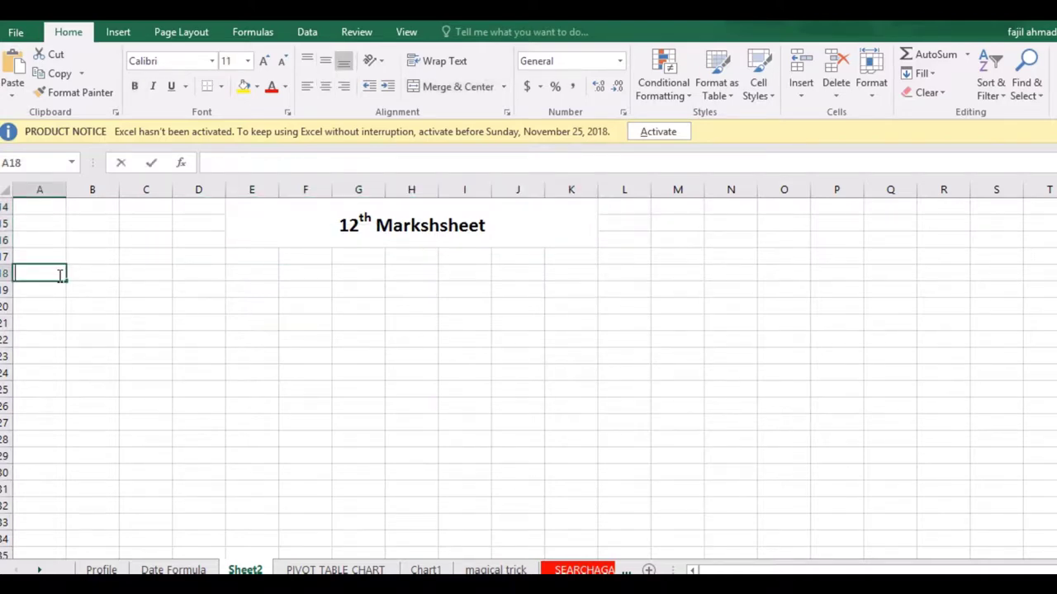
type("s")
key("BackSpace")
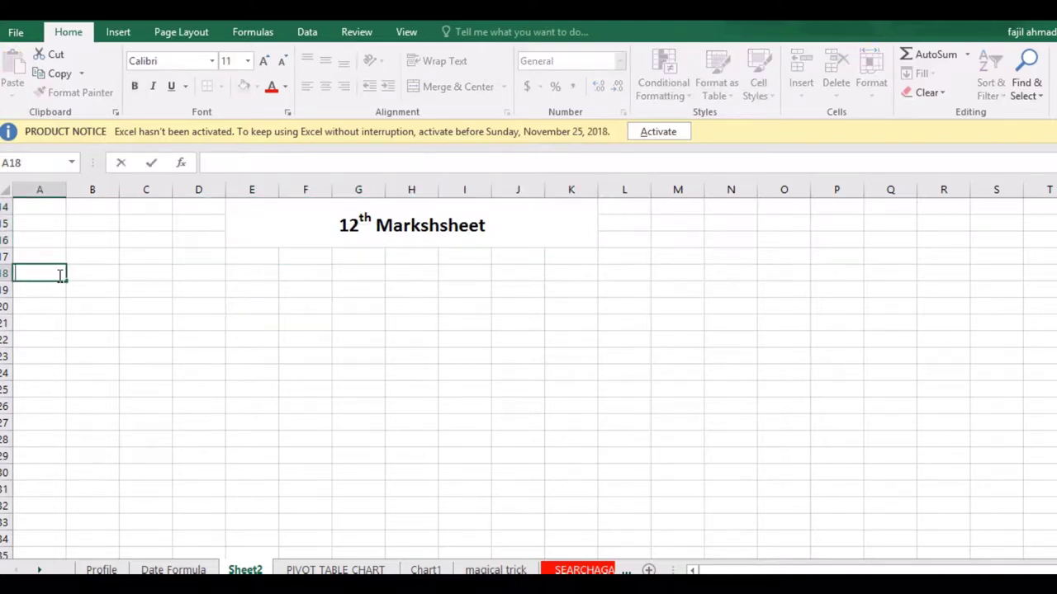
type("SN")
key("Tab")
type("ROLL")
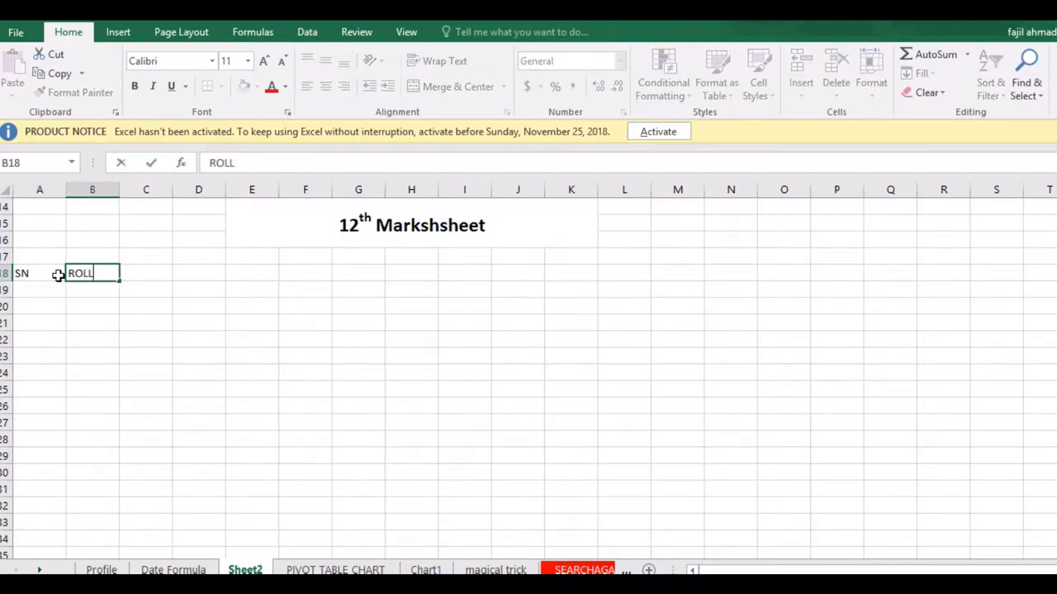
type(" NO")
key("Tab")
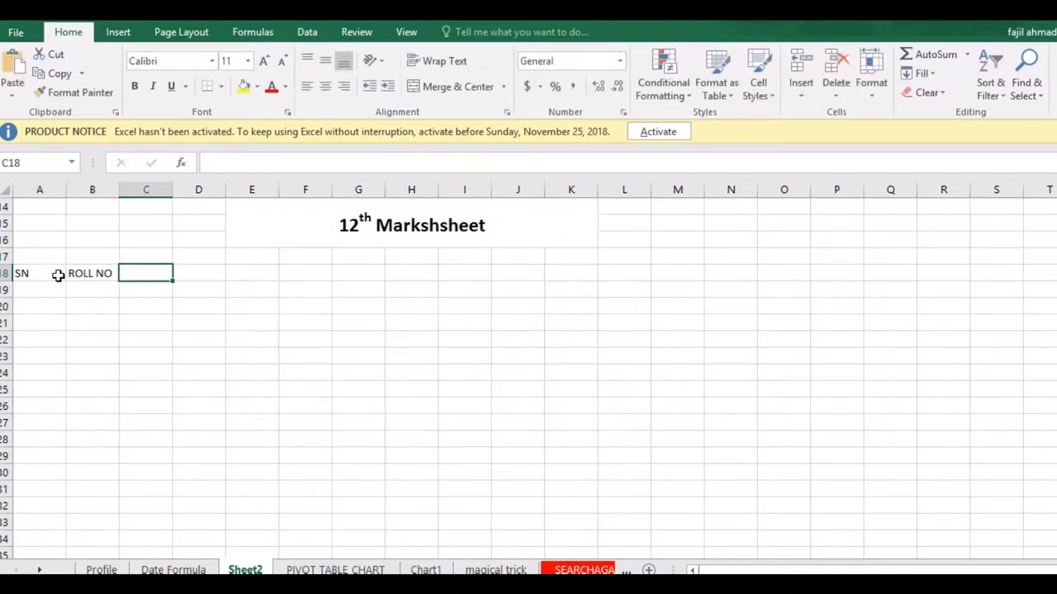
type("STUDENT")
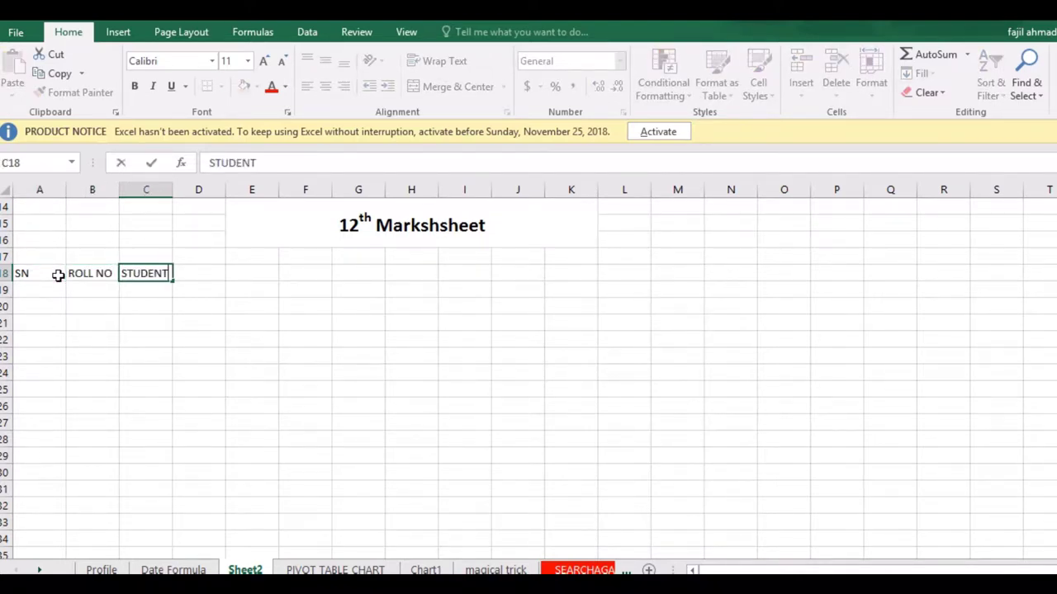
type(" NAME")
key("Tab")
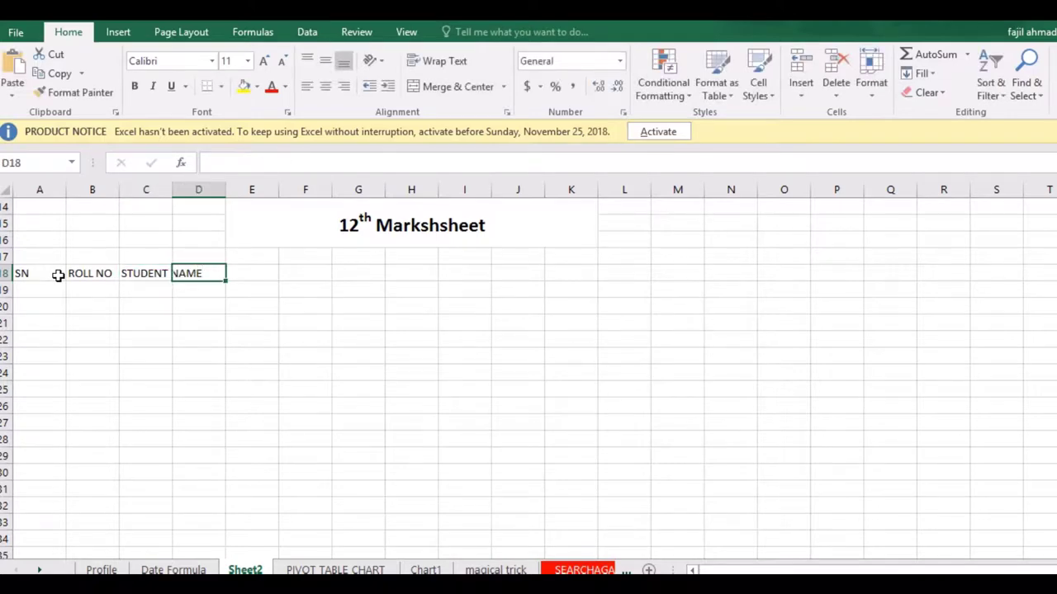
double_click(173, 192)
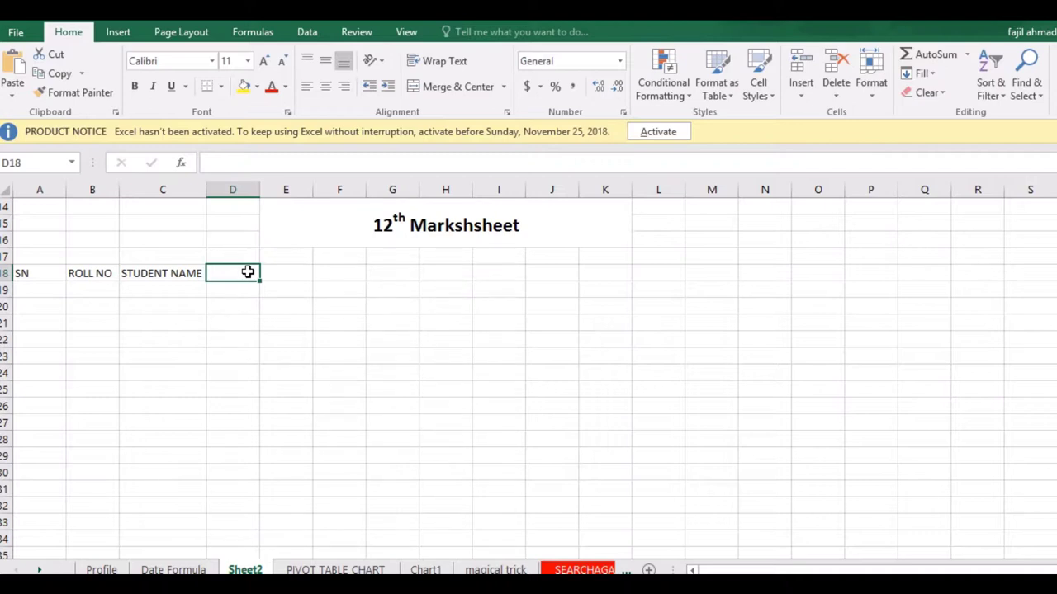
Add subject headers HINDI, ENGLISH, PHYSICS and CHEMSTRY across row 18.
type("HINDI")
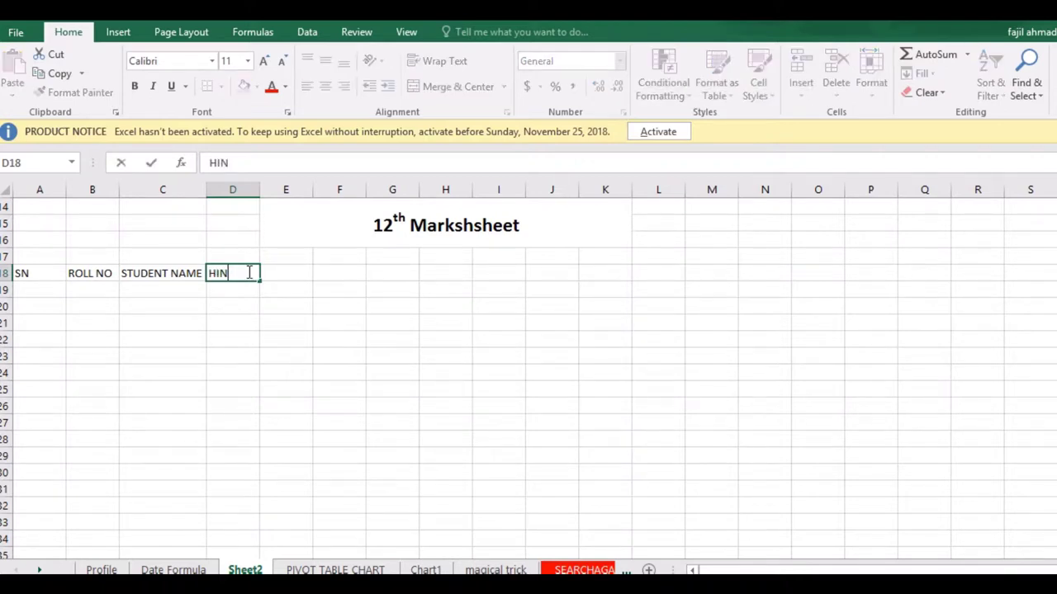
key("Tab")
type("EL")
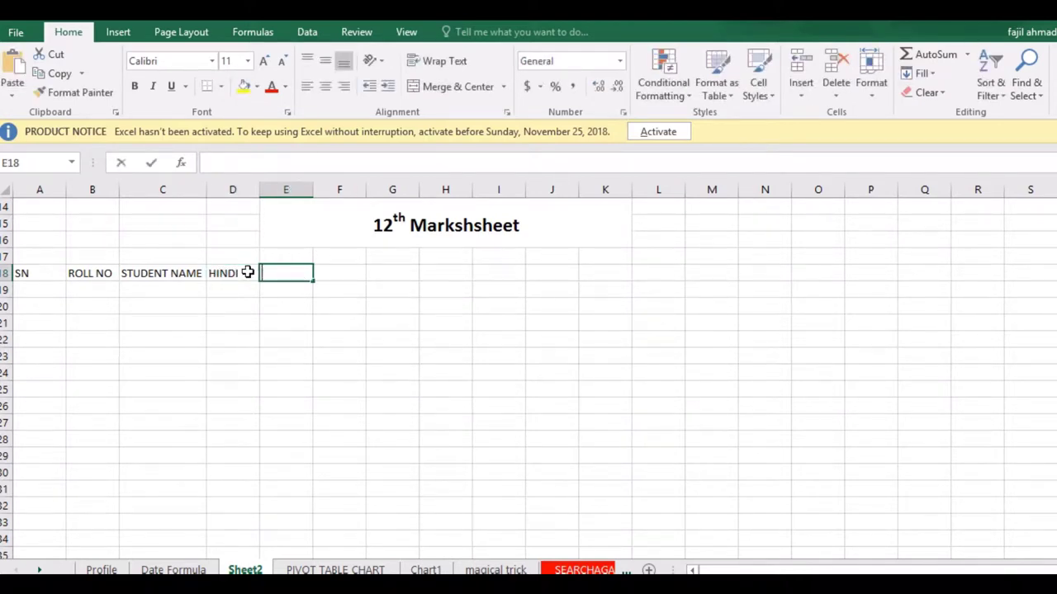
key("BackSpace")
type("NGLI")
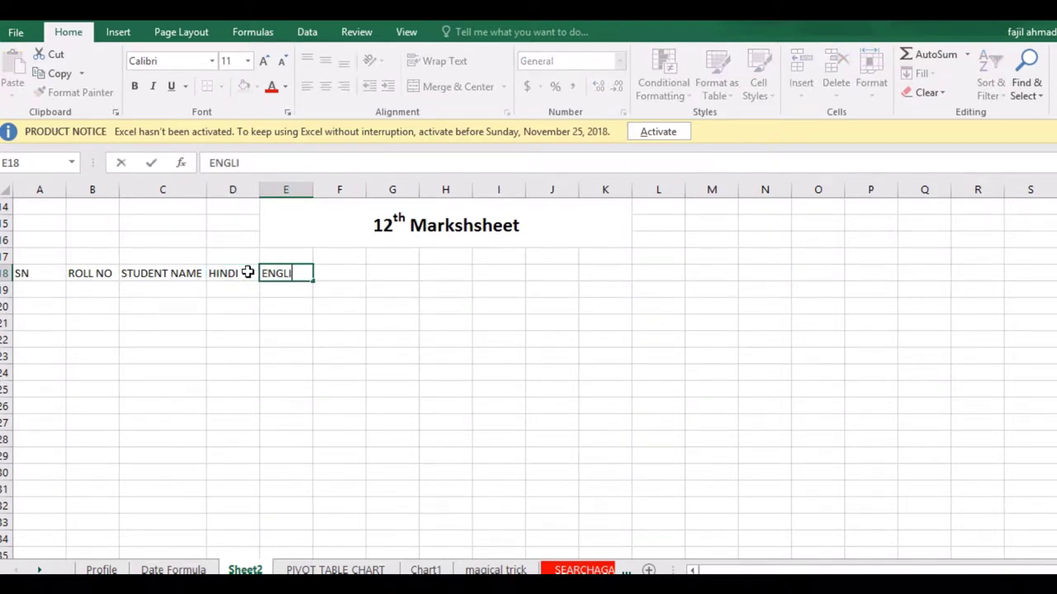
type("SH")
key("Tab")
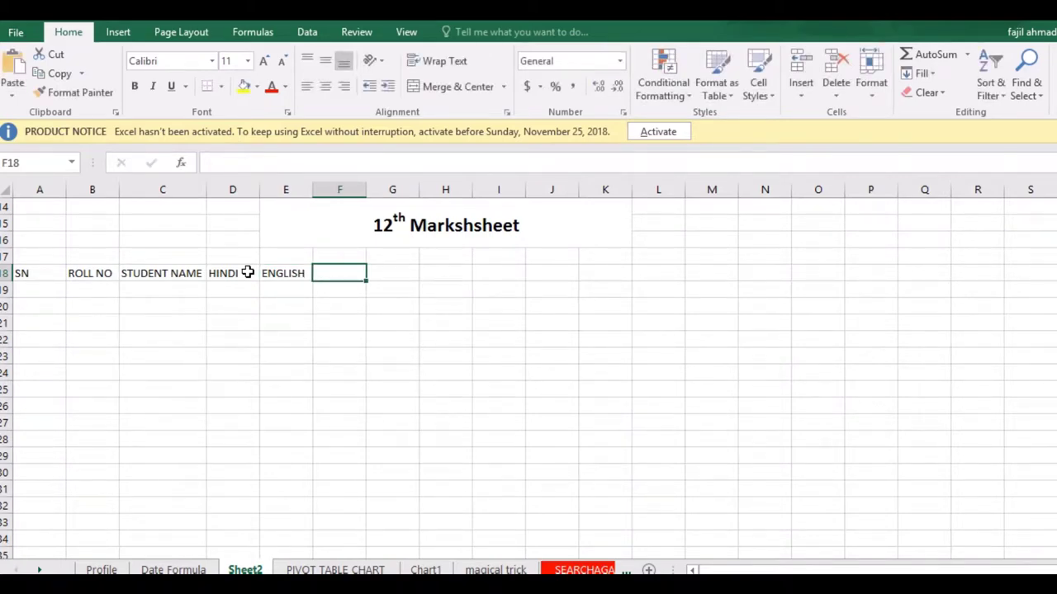
type("PHYSIC")
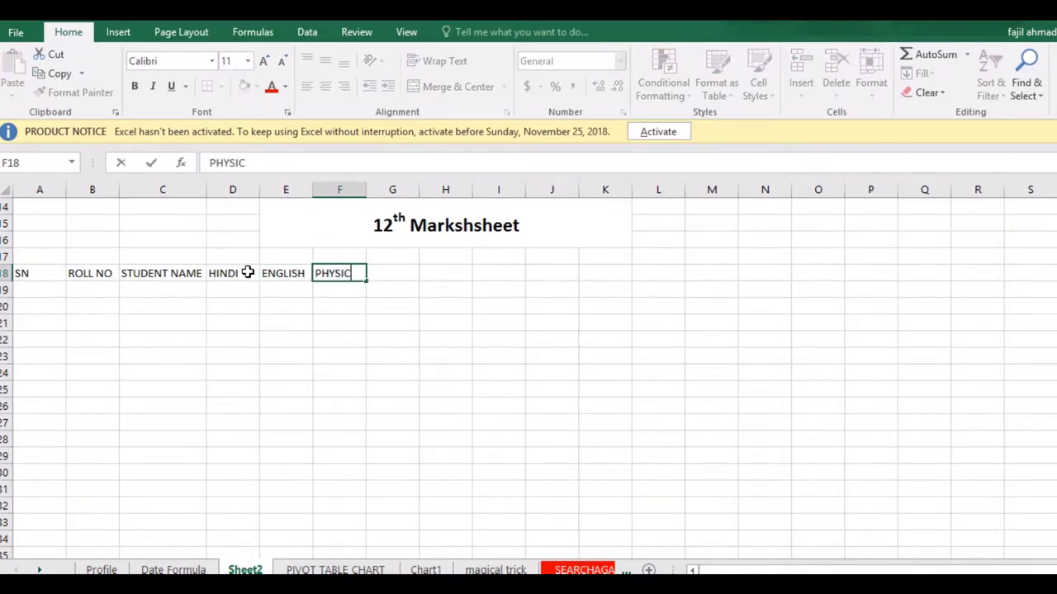
type("S")
key("Tab")
type("CHEM")
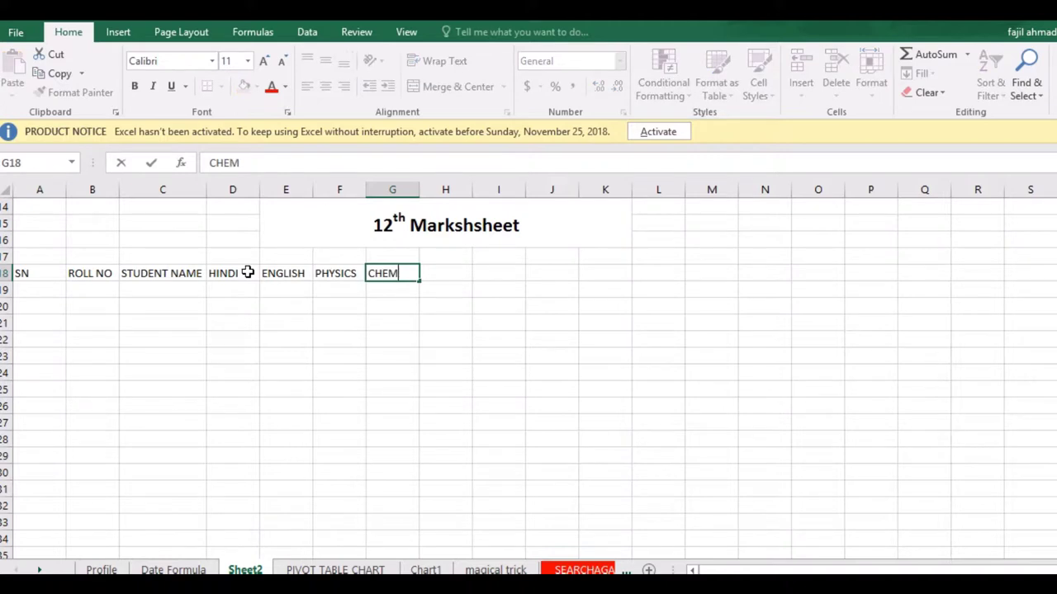
type("STRY")
key("Tab")
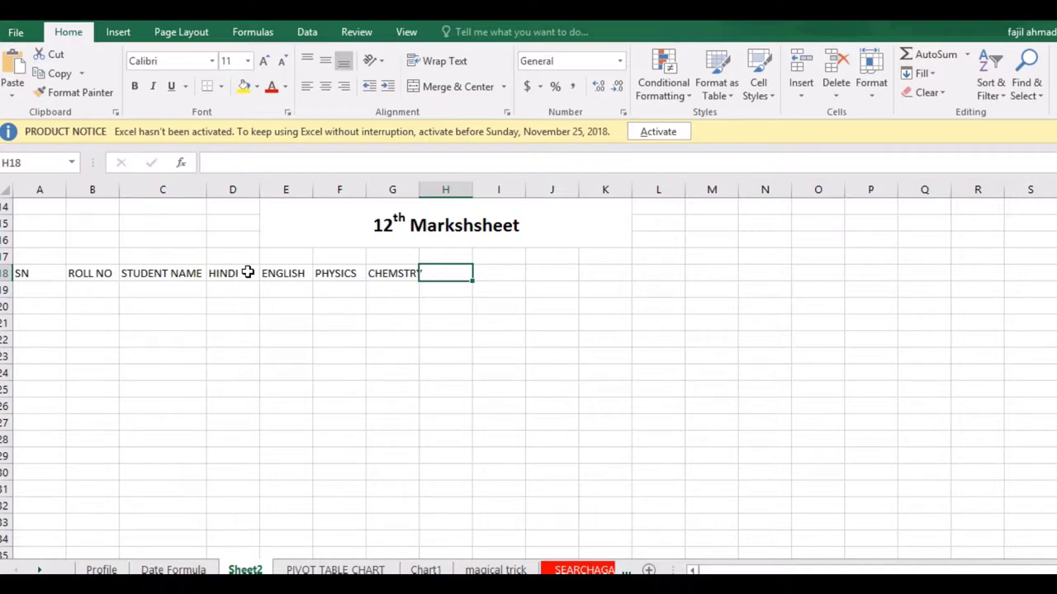
Add headers MATH, TOTAL, AVERAGE and DIVISION to finish row 18.
type("MATH")
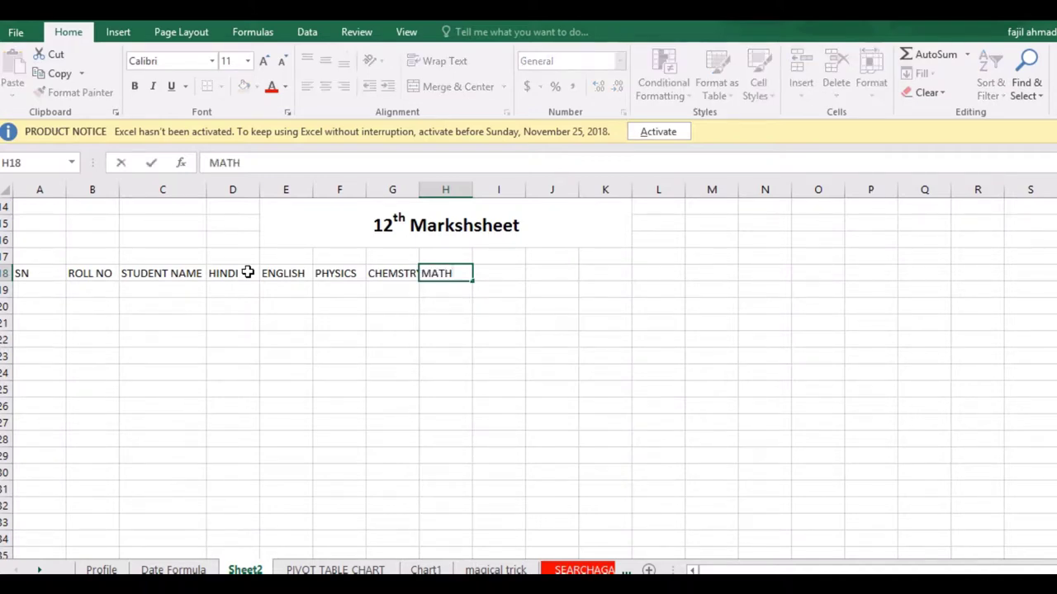
key("Tab")
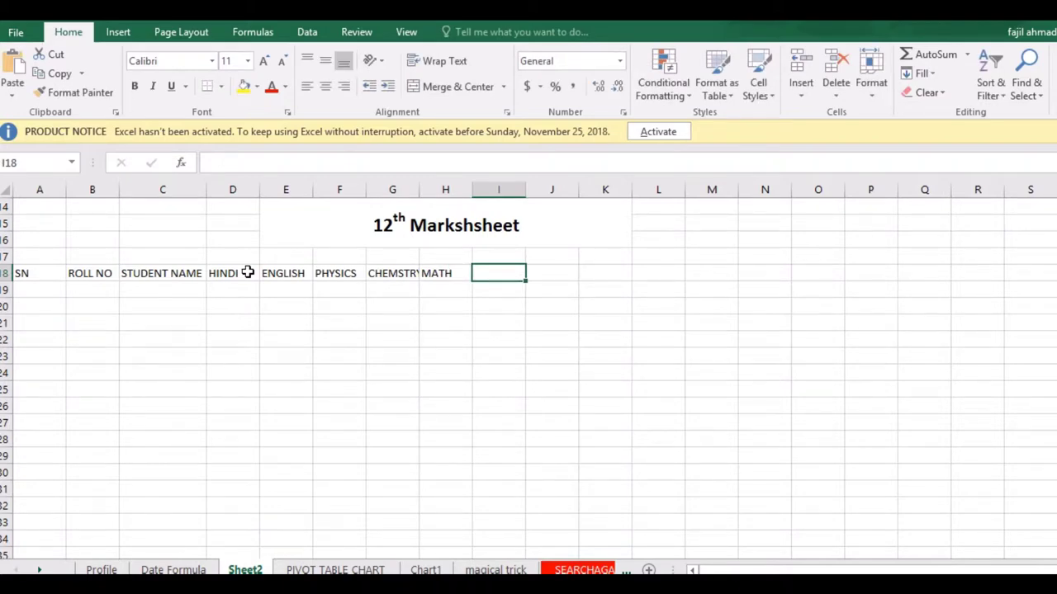
type("TOTAL")
key("Tab")
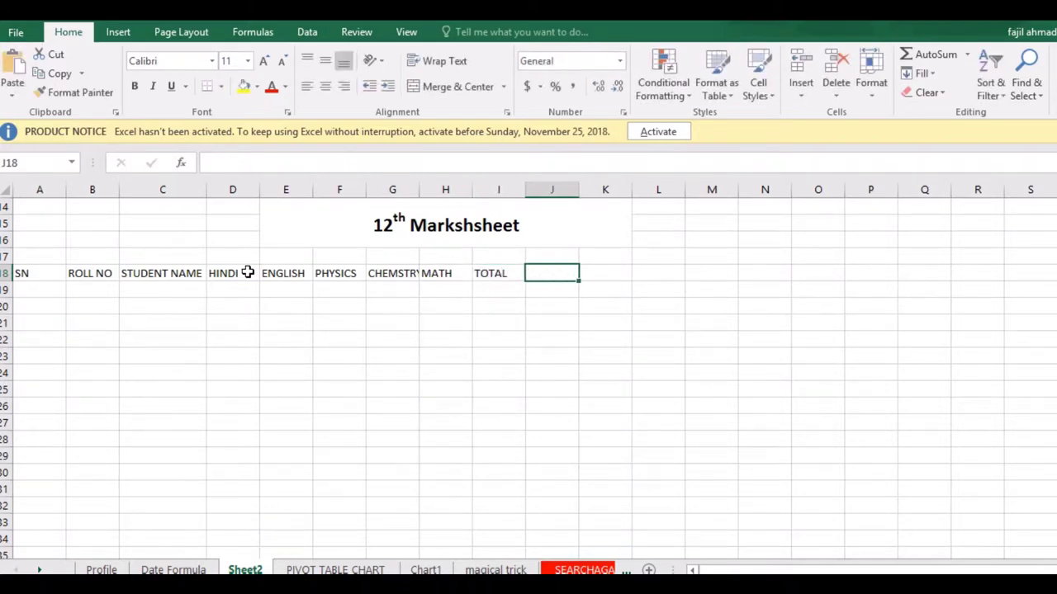
type("A")
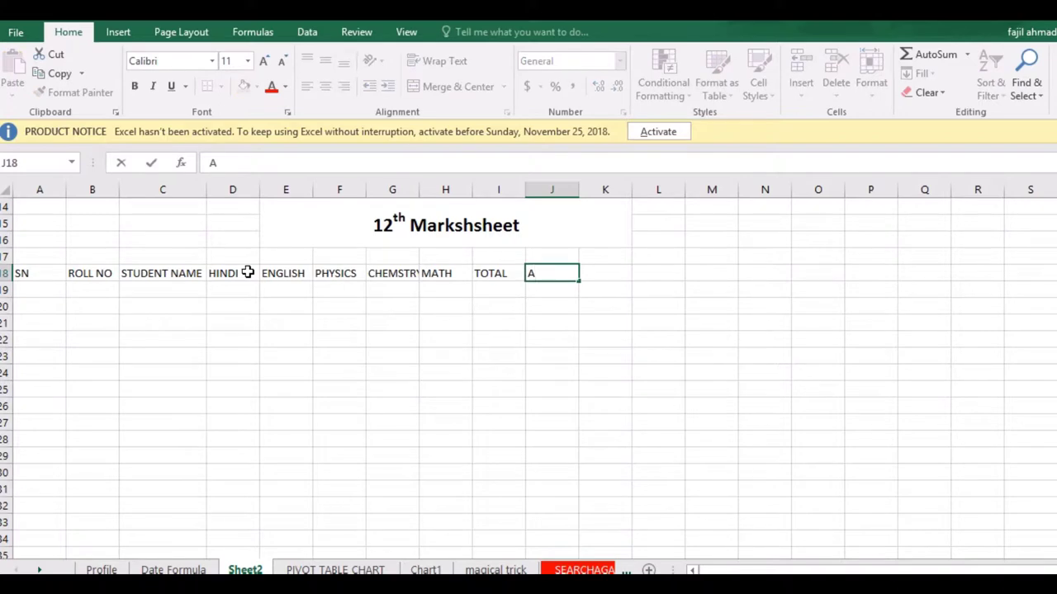
type("VERAGE")
key("ctrl+Return")
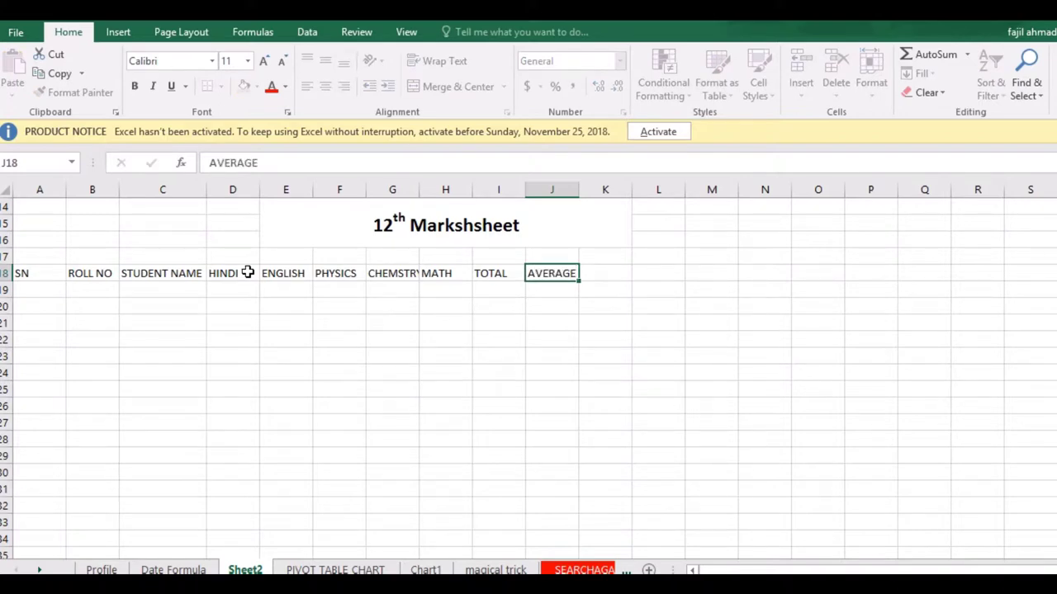
key("Tab")
type("DI")
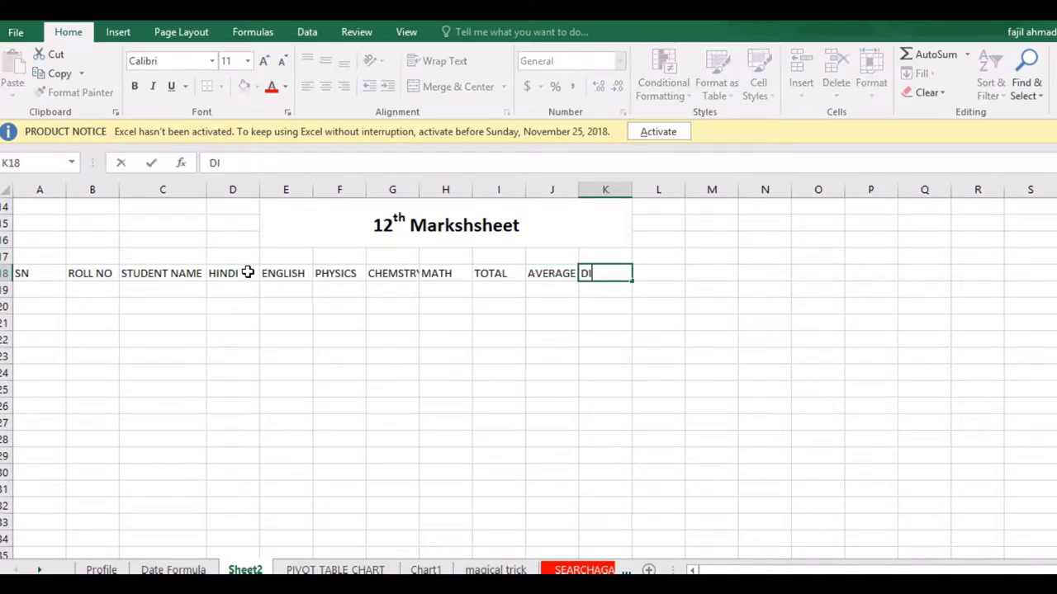
type("VISION")
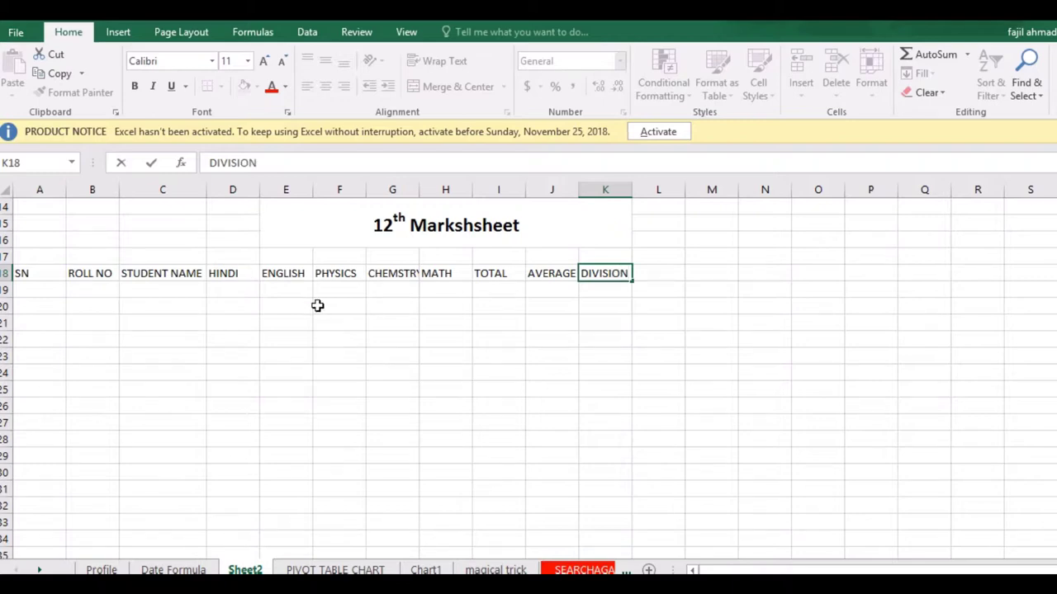
Commit the DIVISION heading and drag column C wider for student names.
left_click(147, 304)
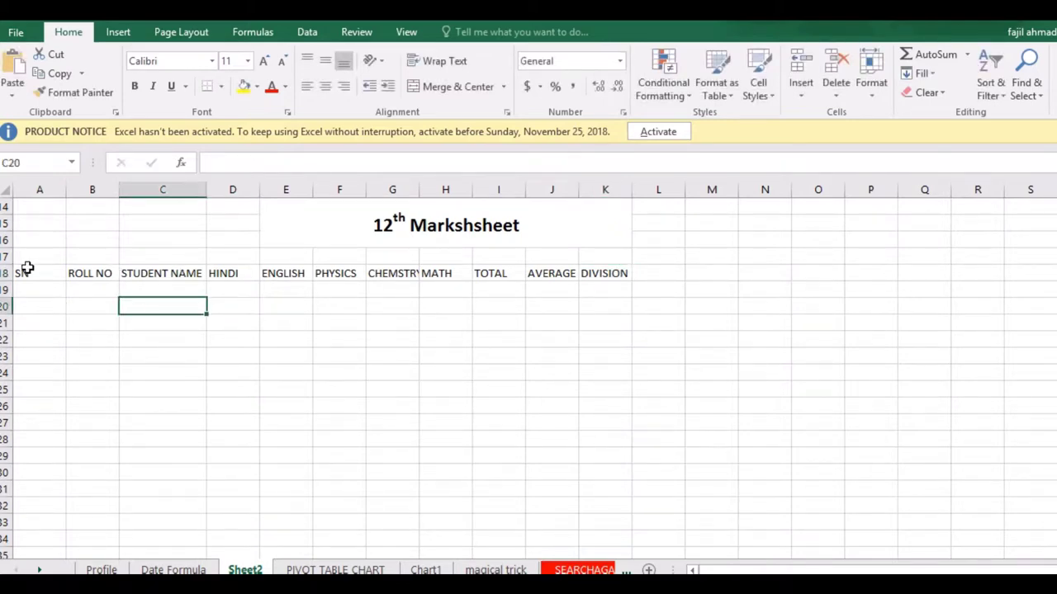
left_click_drag(25, 272, 608, 273)
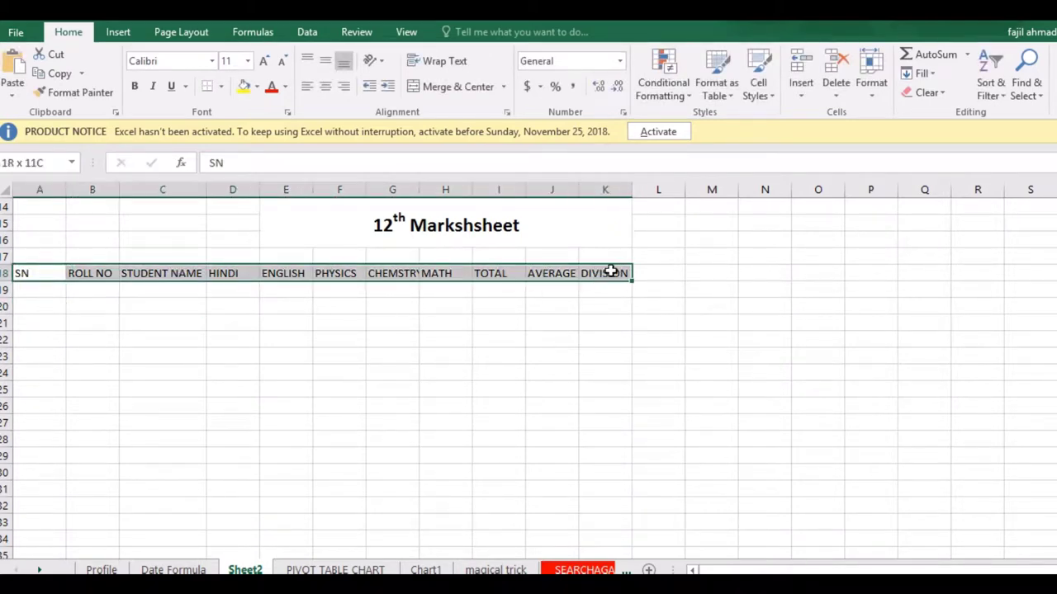
left_click(241, 310)
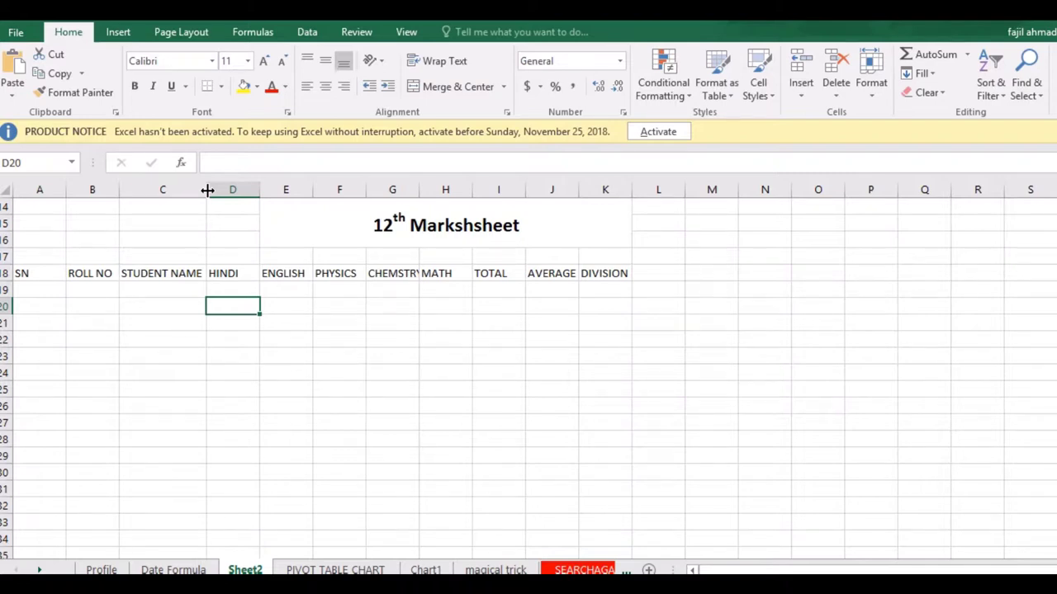
left_click_drag(207, 190, 281, 190)
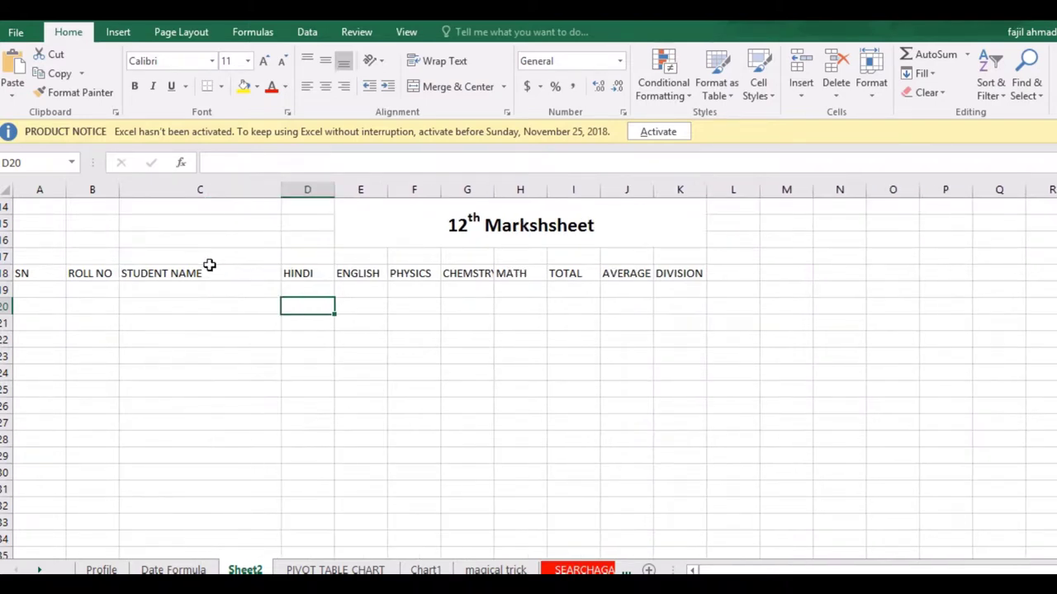
Fill serial numbers 1 to 9 down A19:A27.
left_click(47, 289)
type("1")
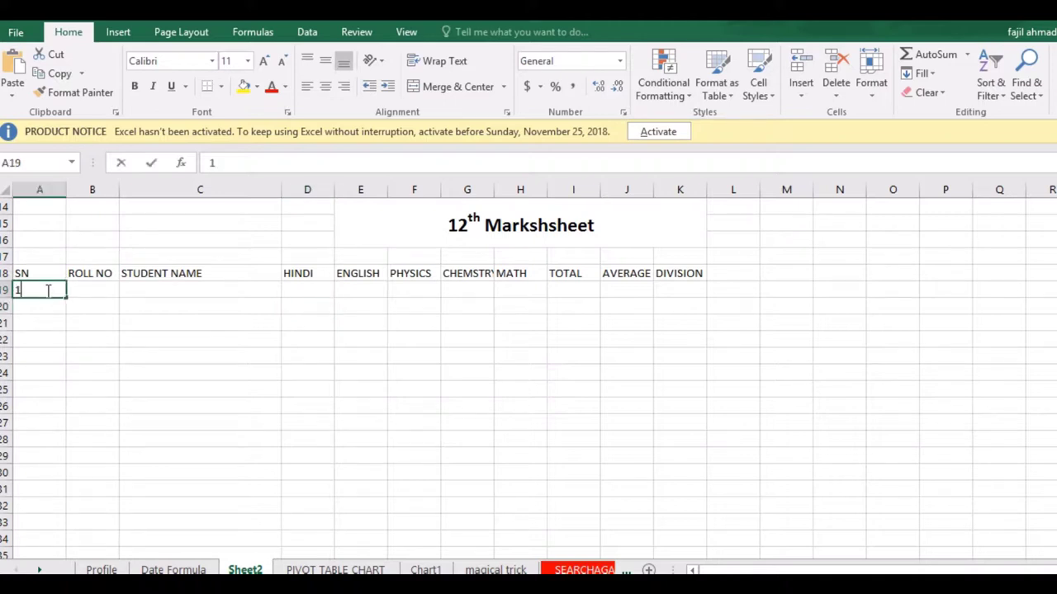
left_click(113, 321)
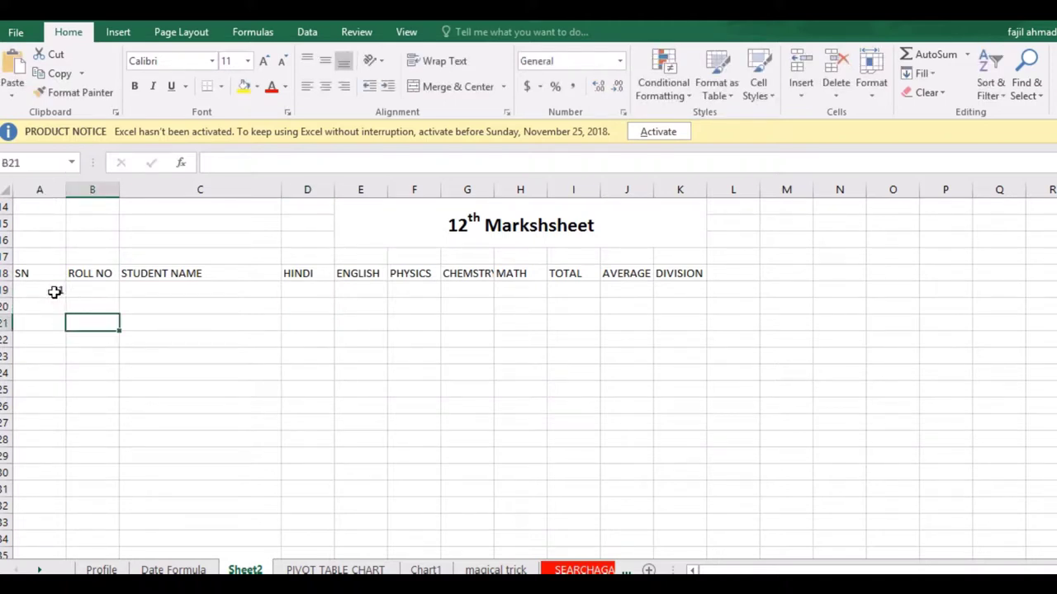
left_click(54, 292)
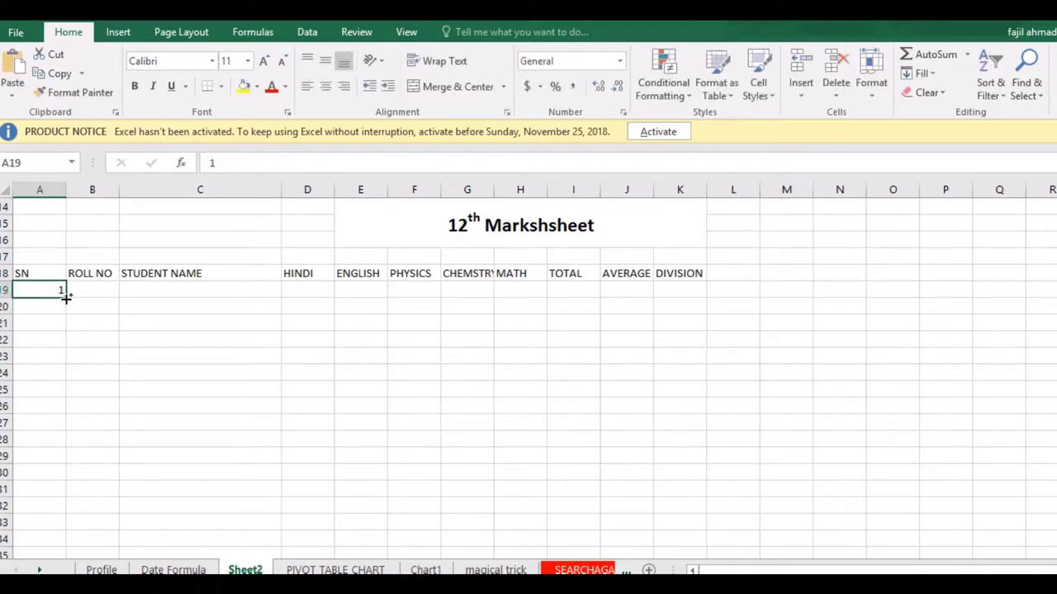
left_click_drag(66, 298, 71, 422)
Fill roll numbers 20301 to 20308 down B19:B26.
left_click(94, 290)
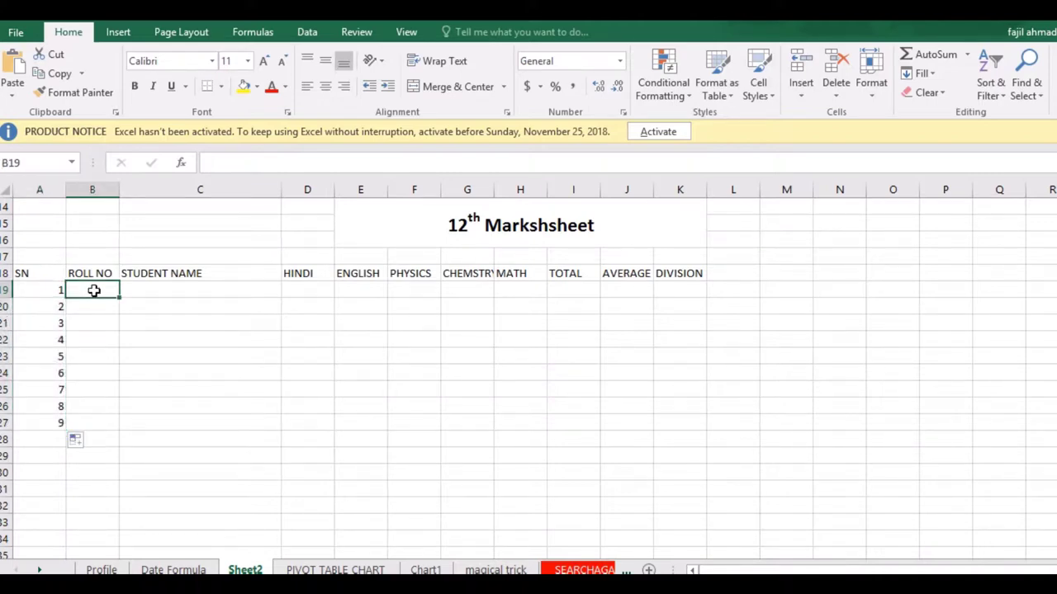
type("2030")
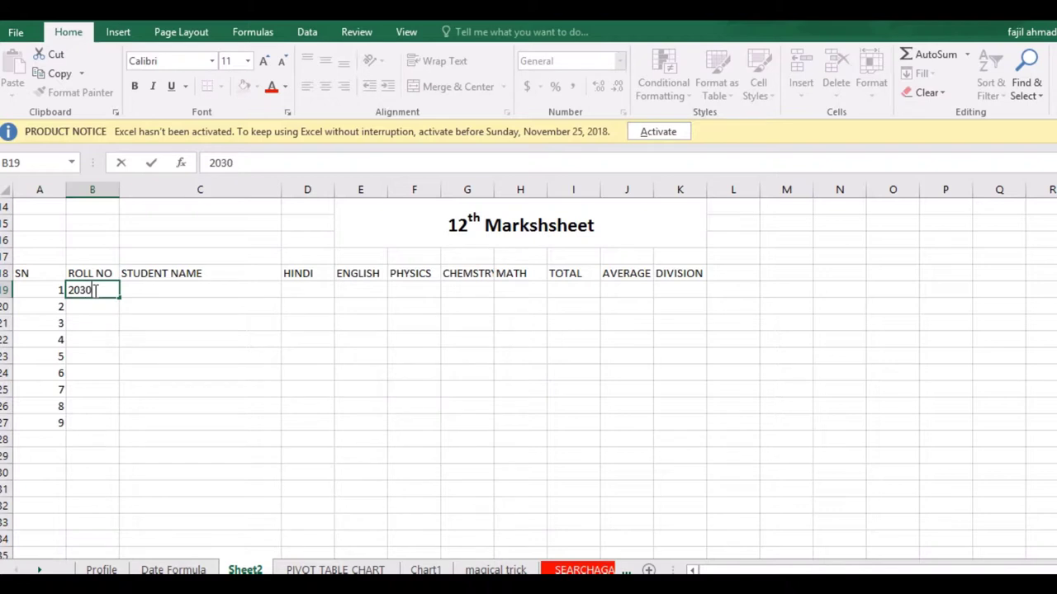
type("1")
left_click(179, 324)
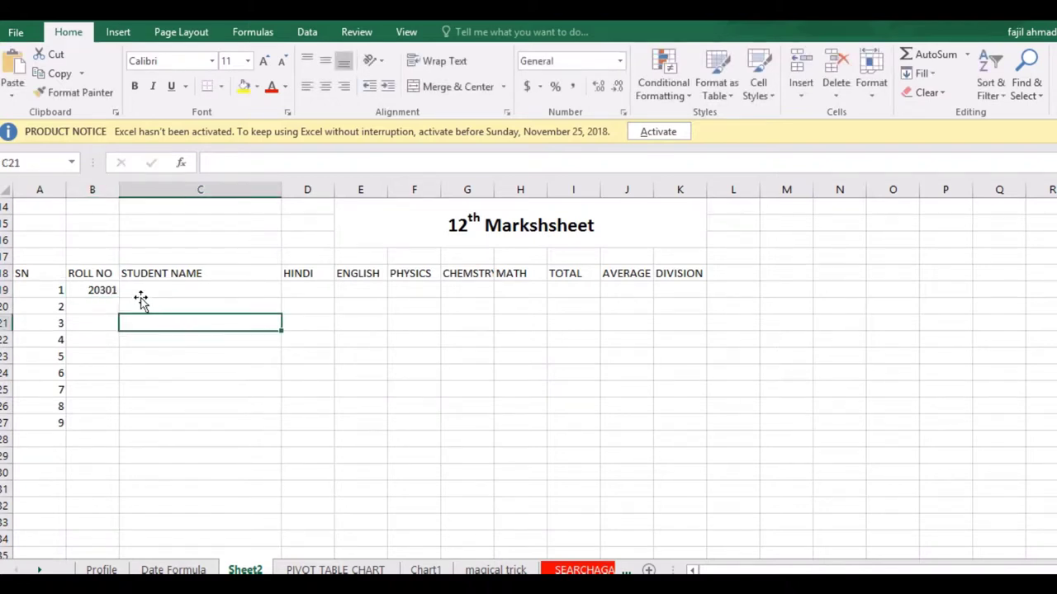
left_click(99, 290)
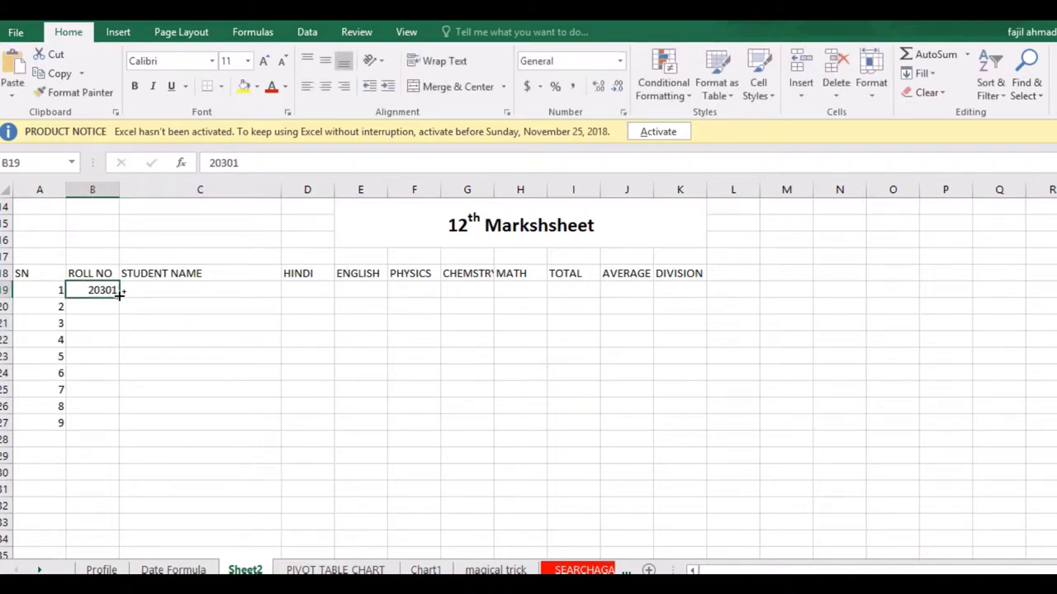
left_click_drag(120, 294, 116, 412)
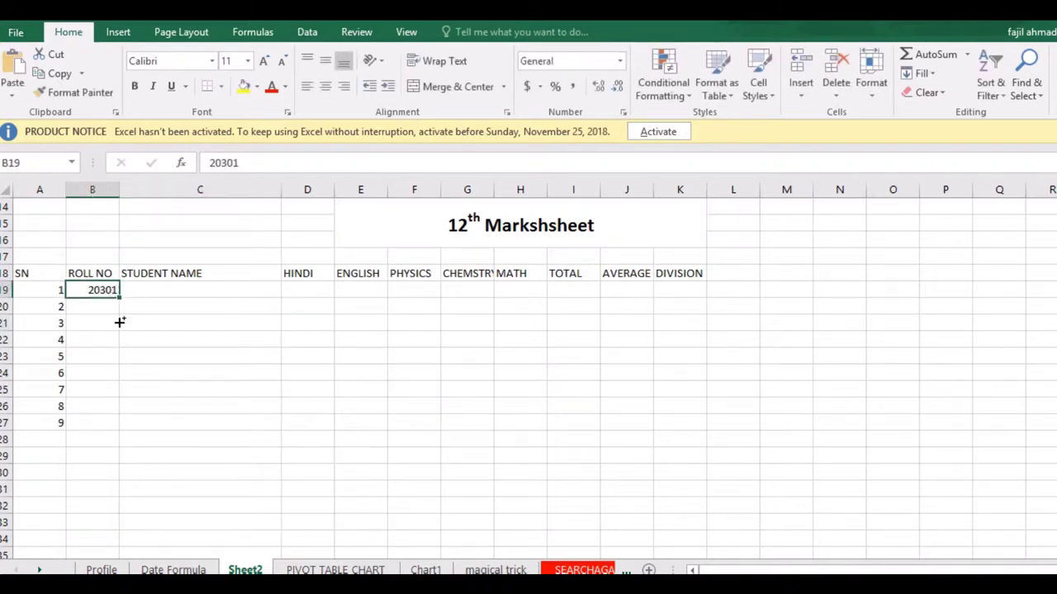
Enter AJAY in row 19 with marks 80, 90, 60, 50 and 99.
left_click(177, 293)
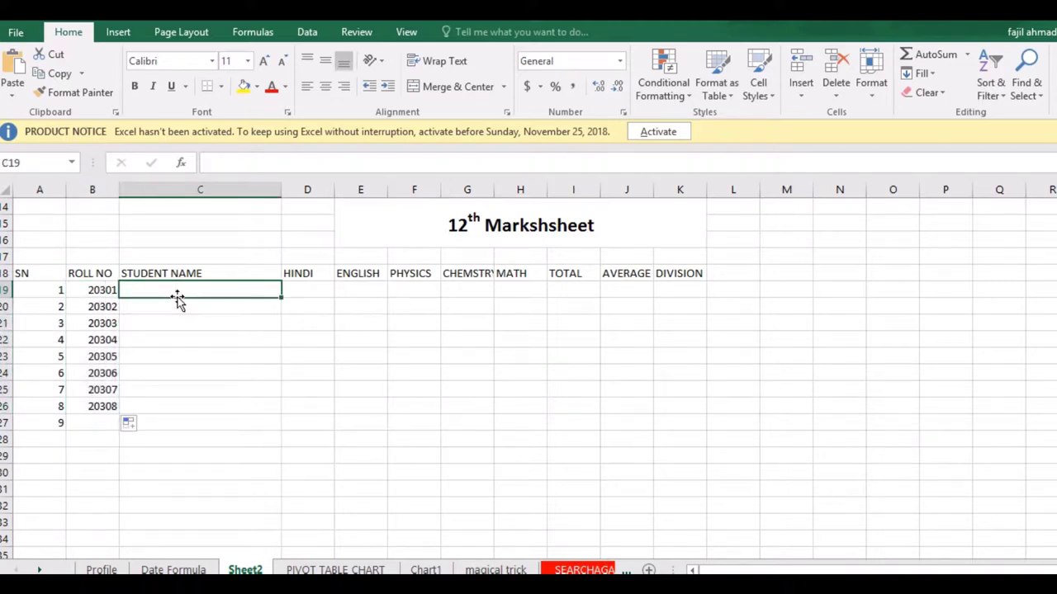
type("AJAY")
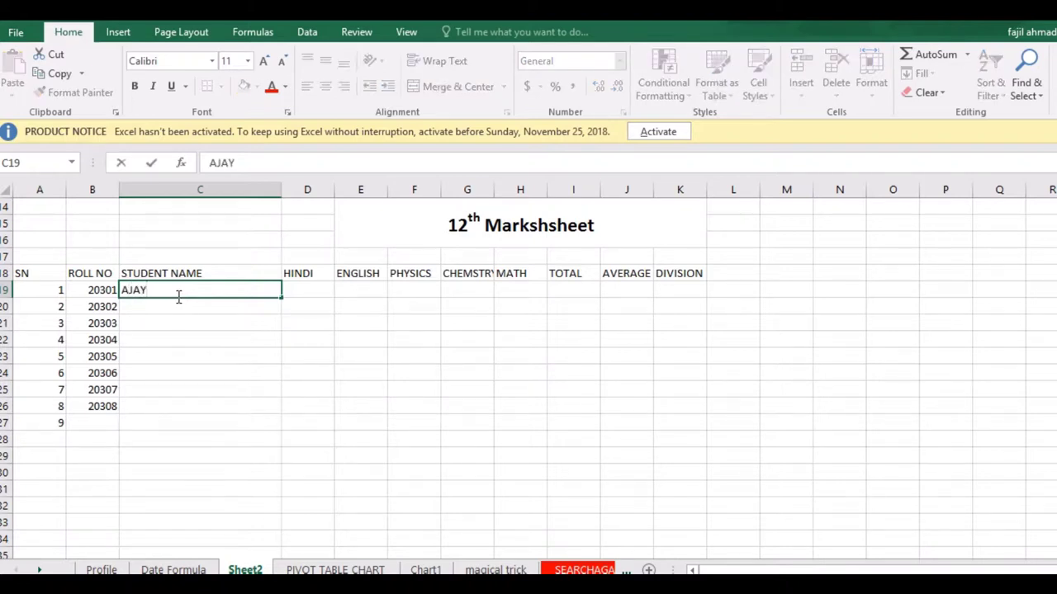
key("Tab")
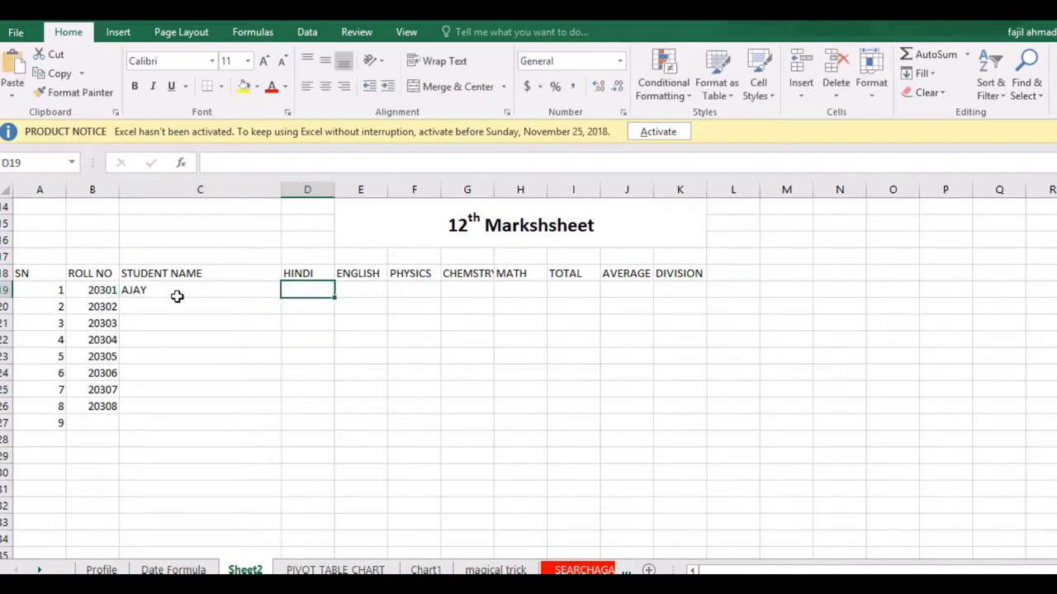
type("80")
key("Tab")
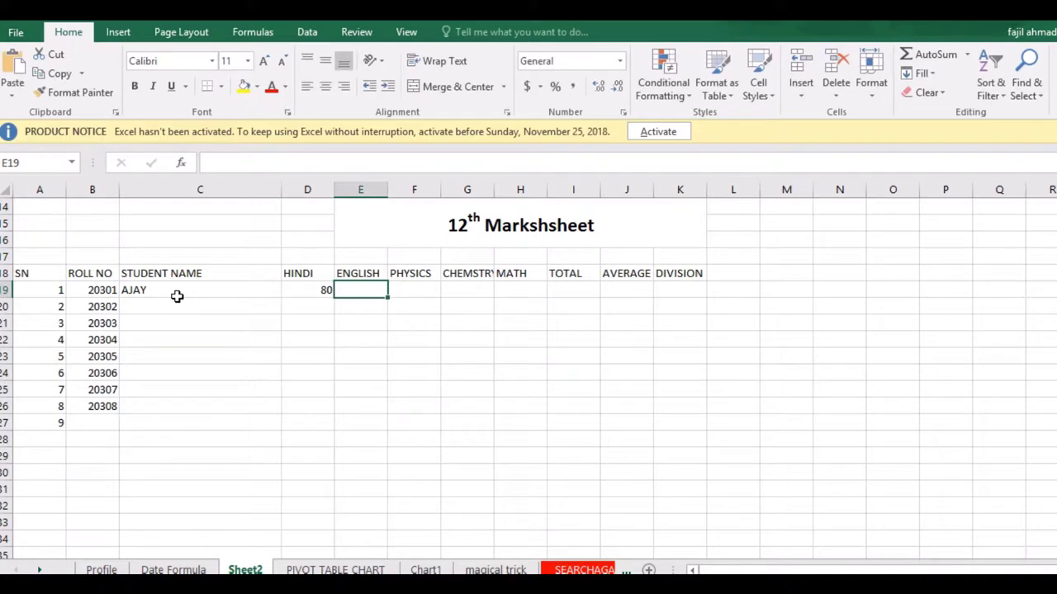
type("90")
key("Tab")
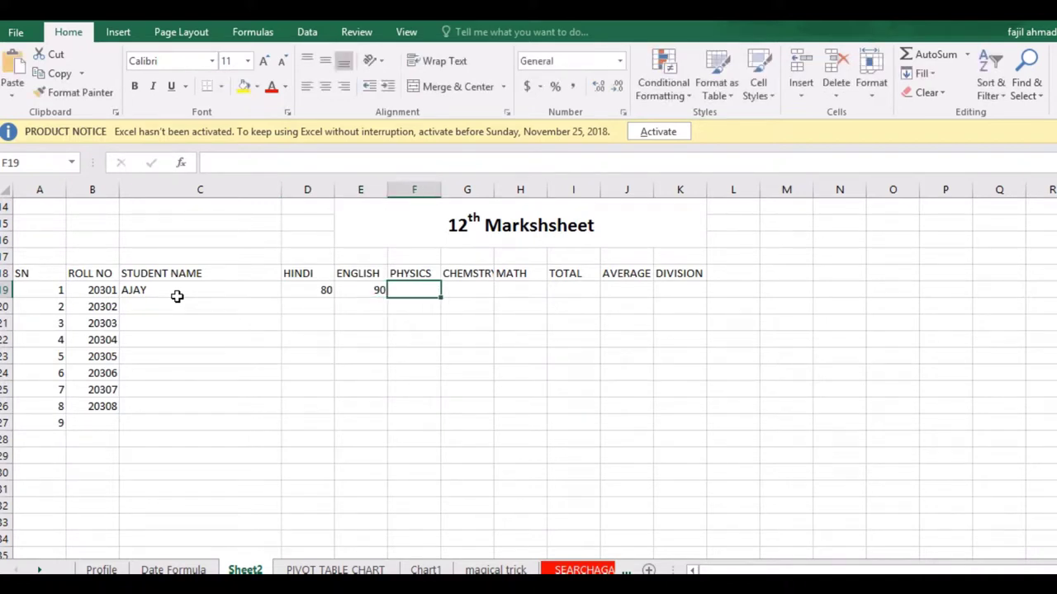
type("6")
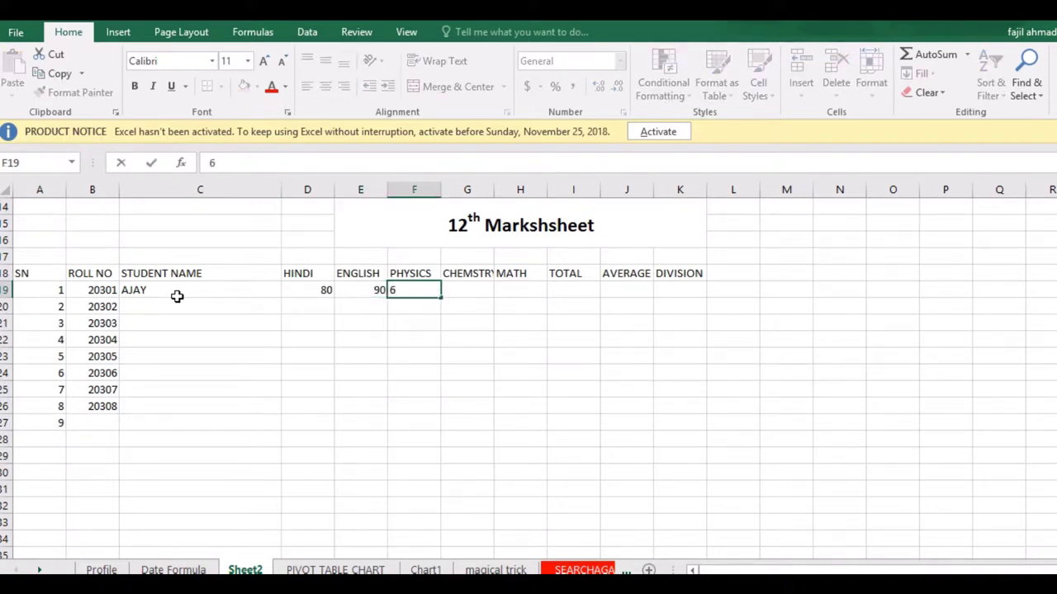
type("0")
key("Tab")
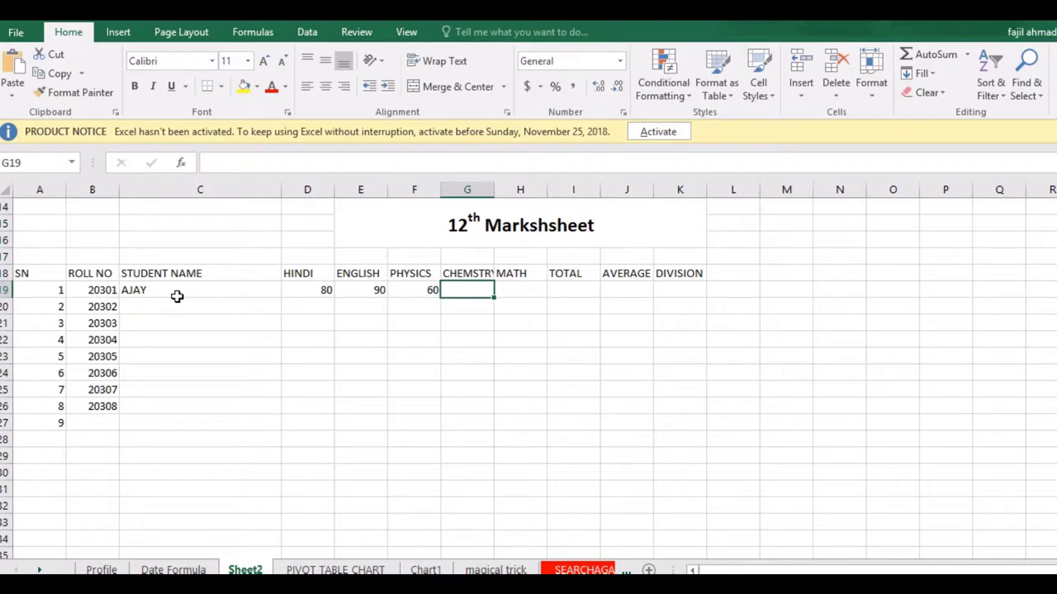
type("50")
key("Tab")
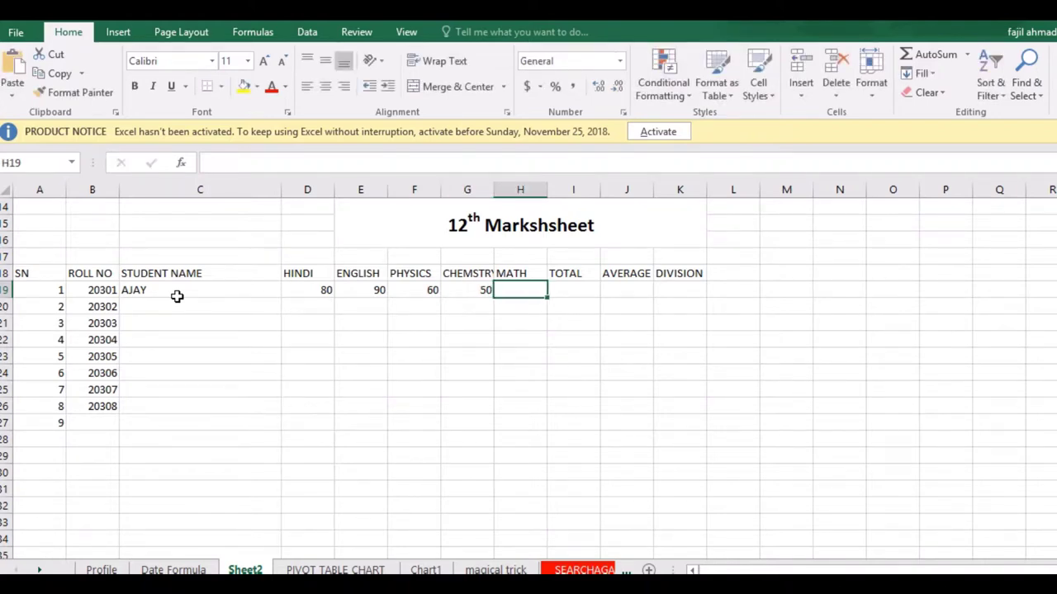
type("99")
key("Tab")
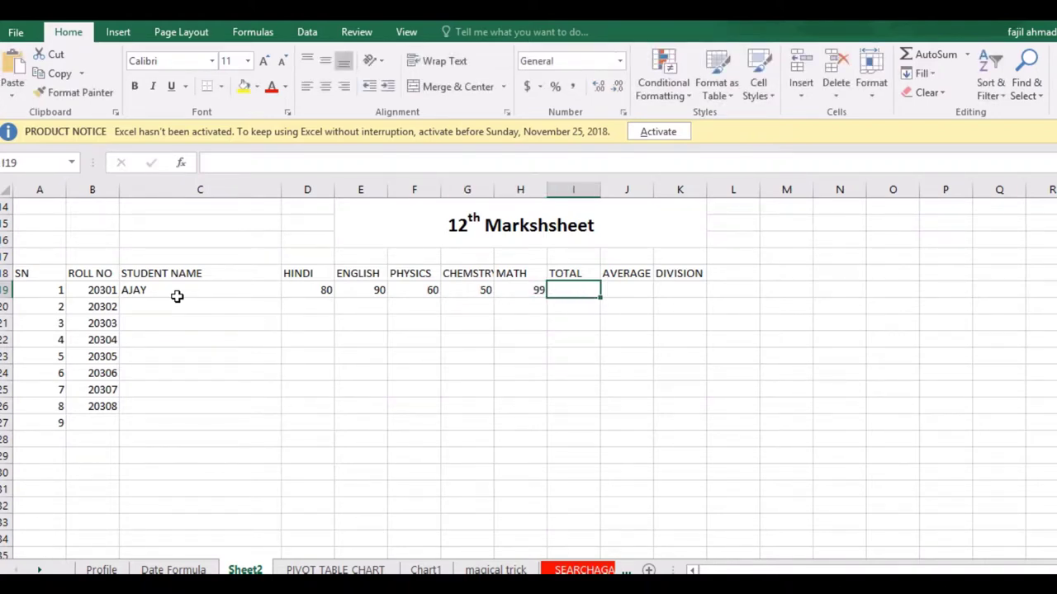
Enter SHUBHAM in row 20 with marks 95, 88, 99, 77 and 88.
left_click(189, 303)
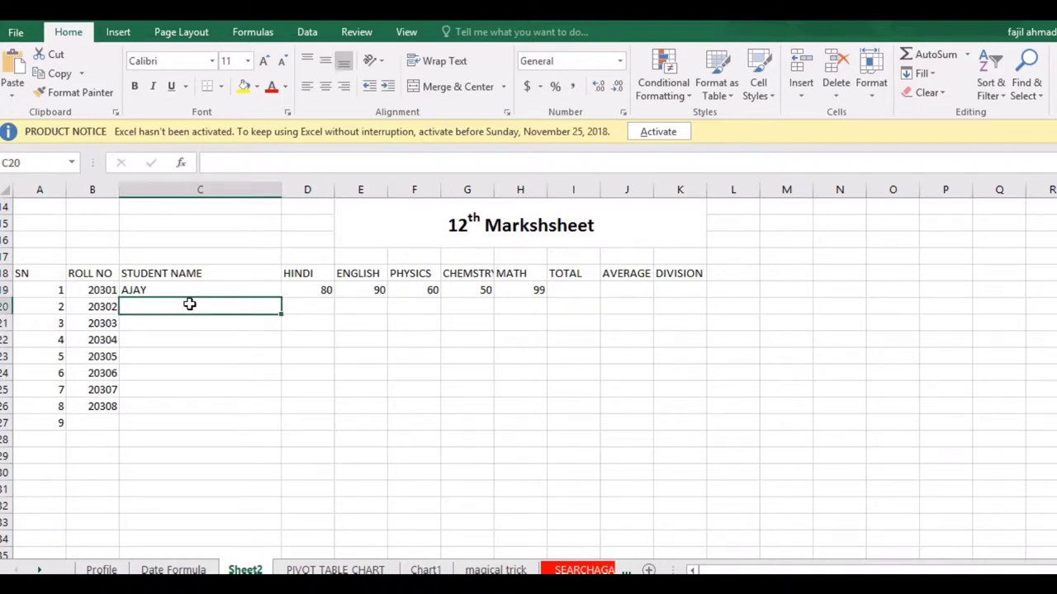
type("SHUUB")
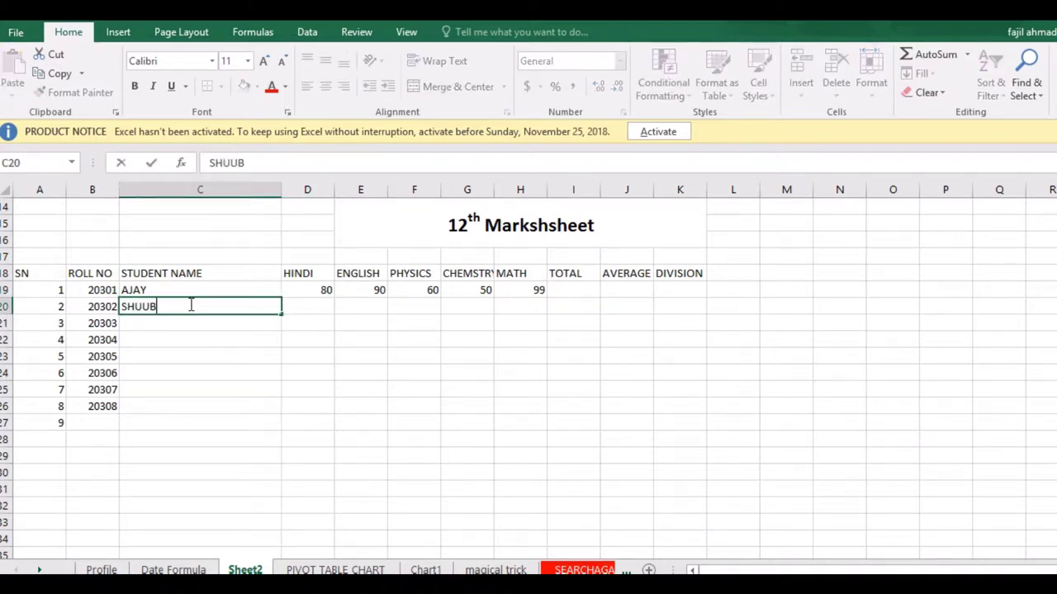
key("BackSpace")
key("BackSpace")
type("BHAM")
key("Tab")
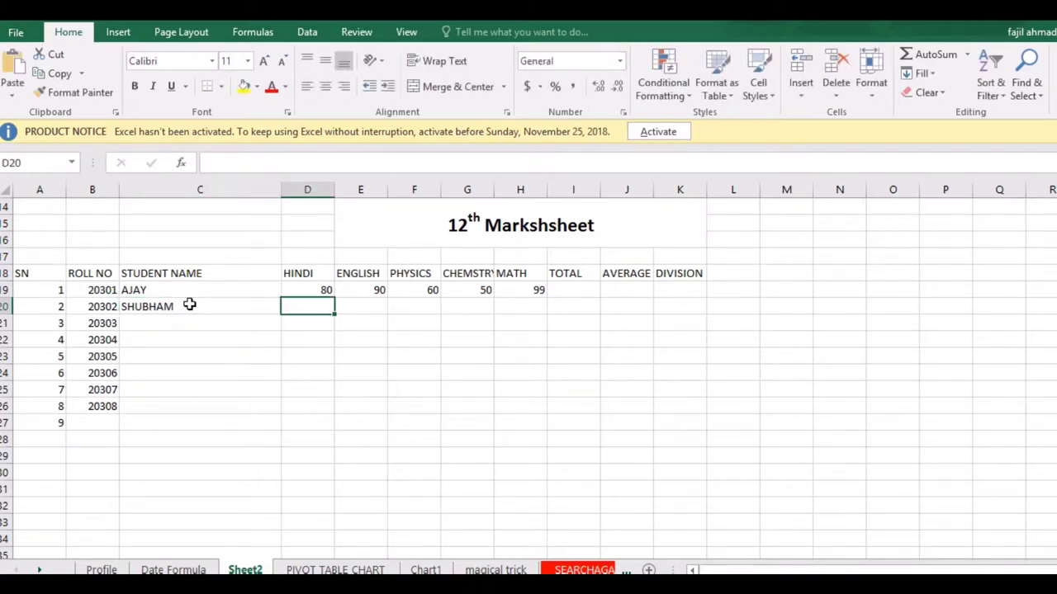
type("95")
key("Tab")
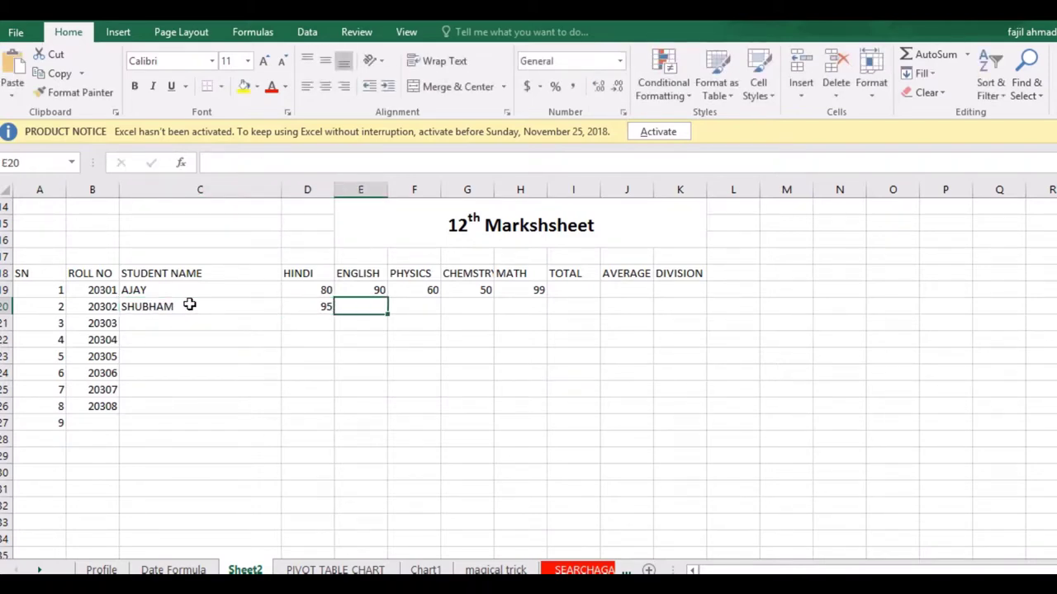
type("88")
key("Tab")
type("4")
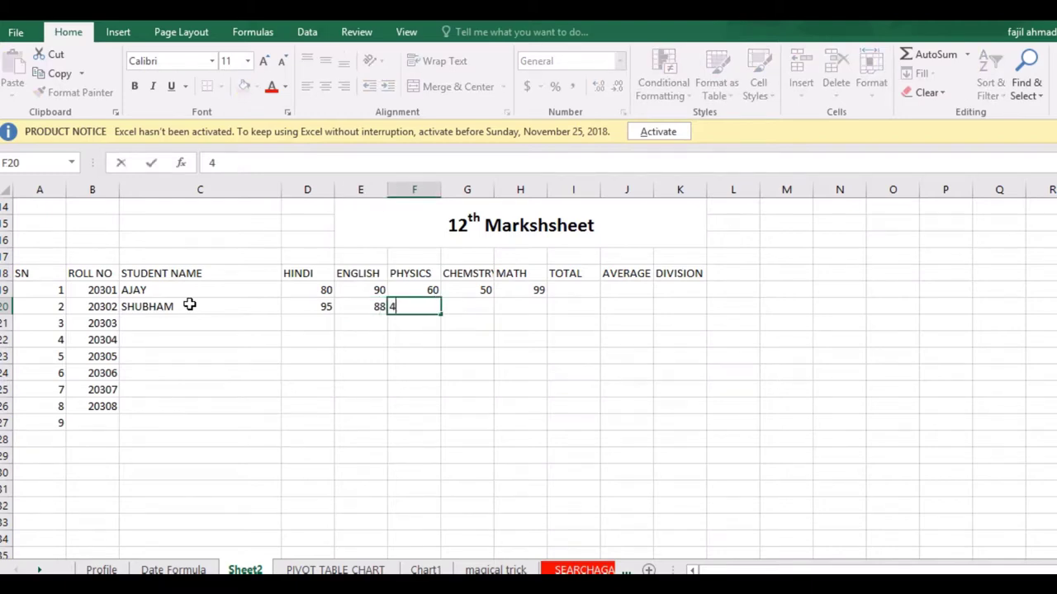
key("BackSpace")
type("99")
key("Tab")
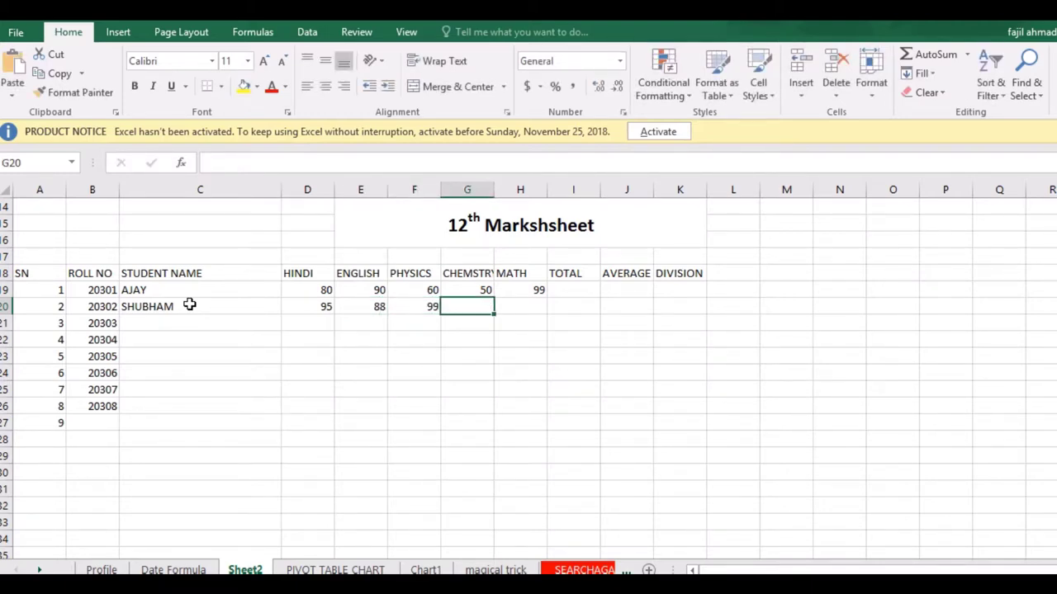
type("77")
key("Tab")
type("88")
key("Tab")
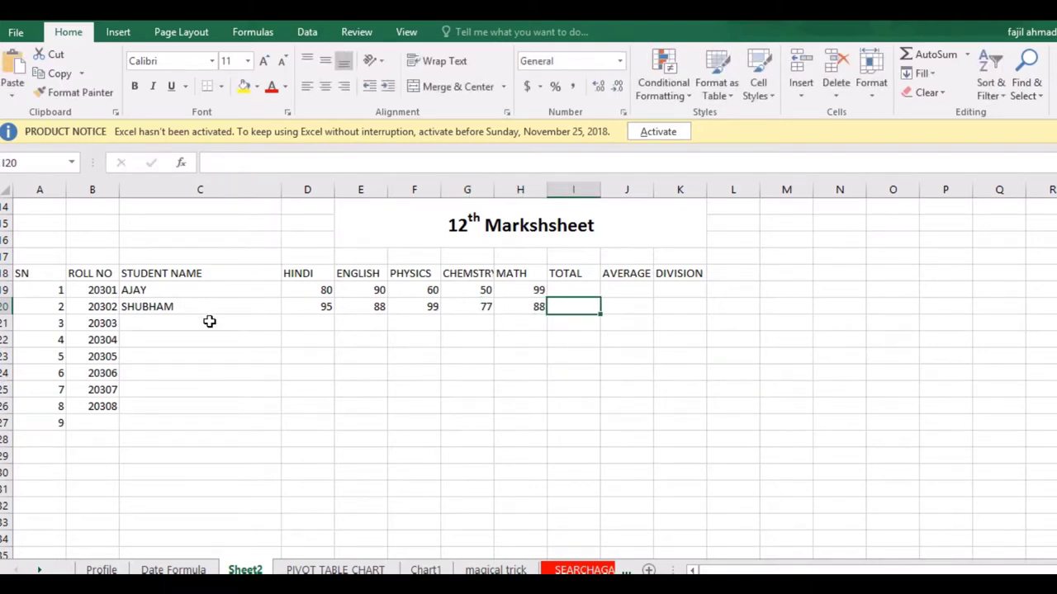
Enter SIDDHANT in row 21 with marks 56, 45, 21, 45 and 44.
left_click(210, 322)
type("SIDHAN")
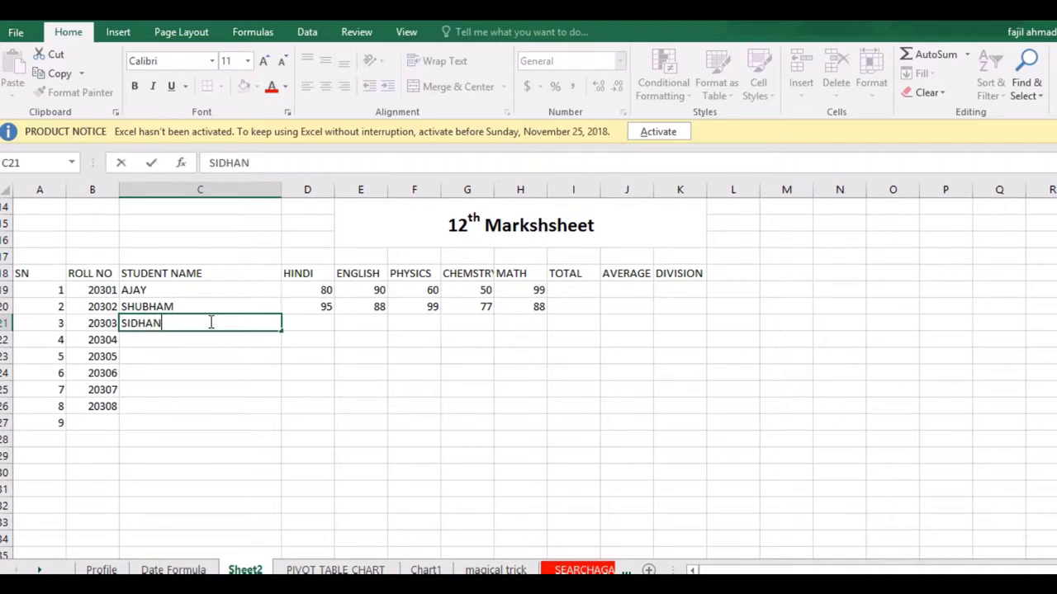
type("T")
key("BackSpace")
key("BackSpace")
key("BackSpace")
key("BackSpace")
type("DHANT")
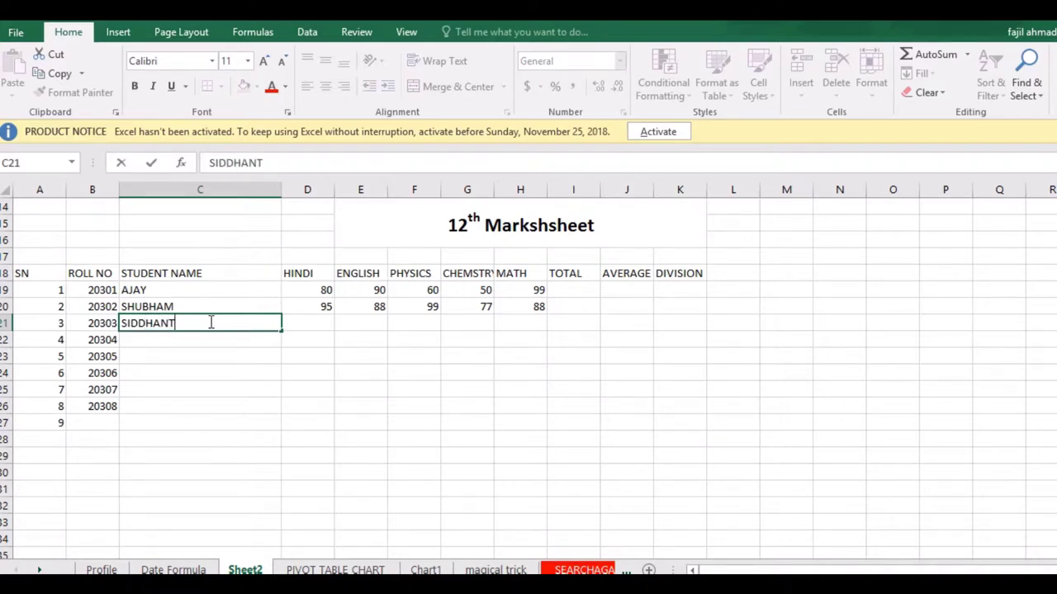
key("Tab")
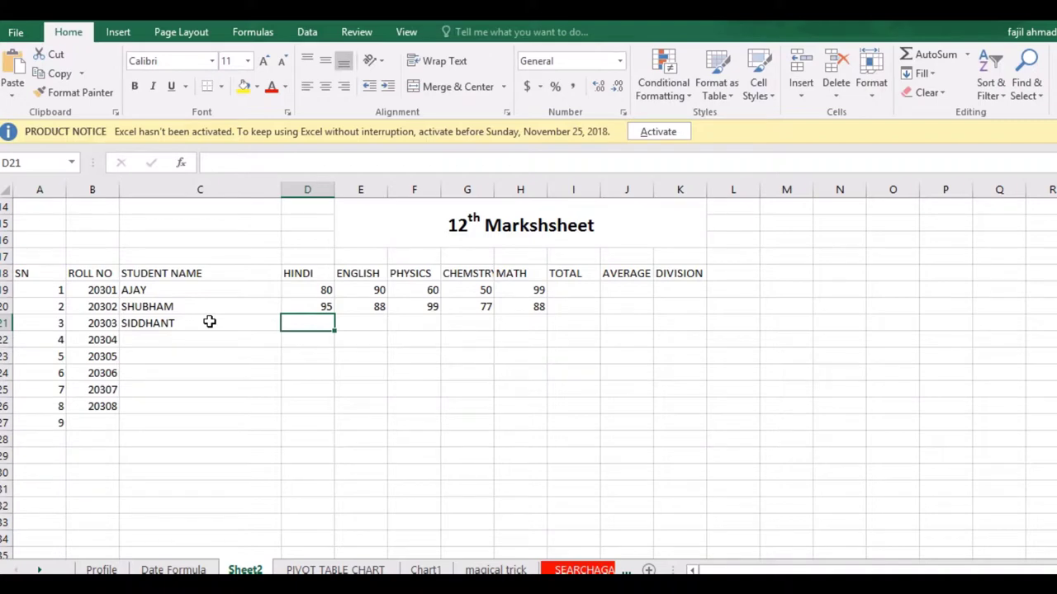
type("56")
key("Tab")
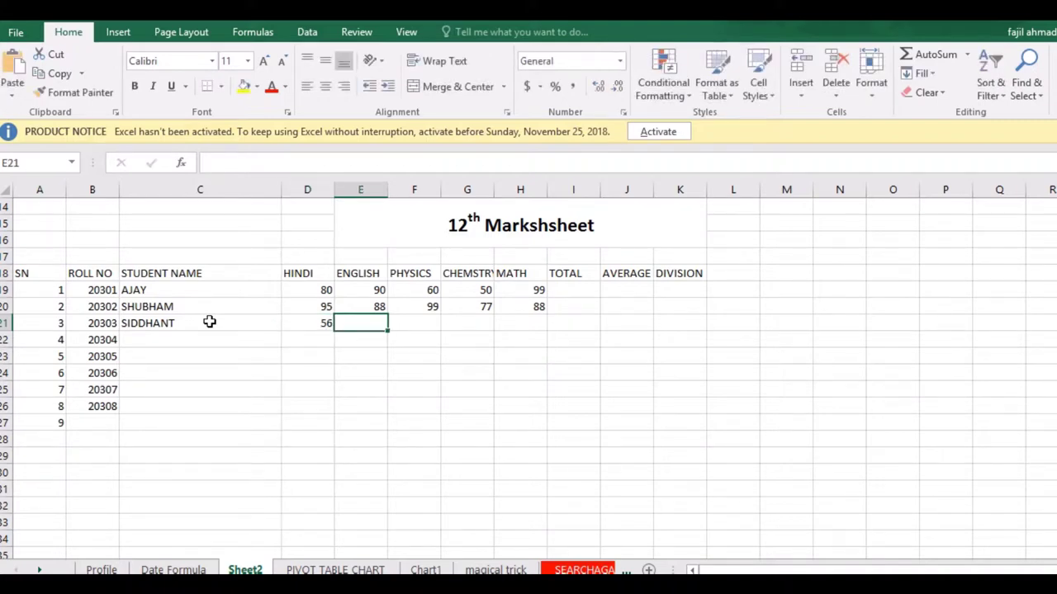
type("45")
key("Tab")
type("2")
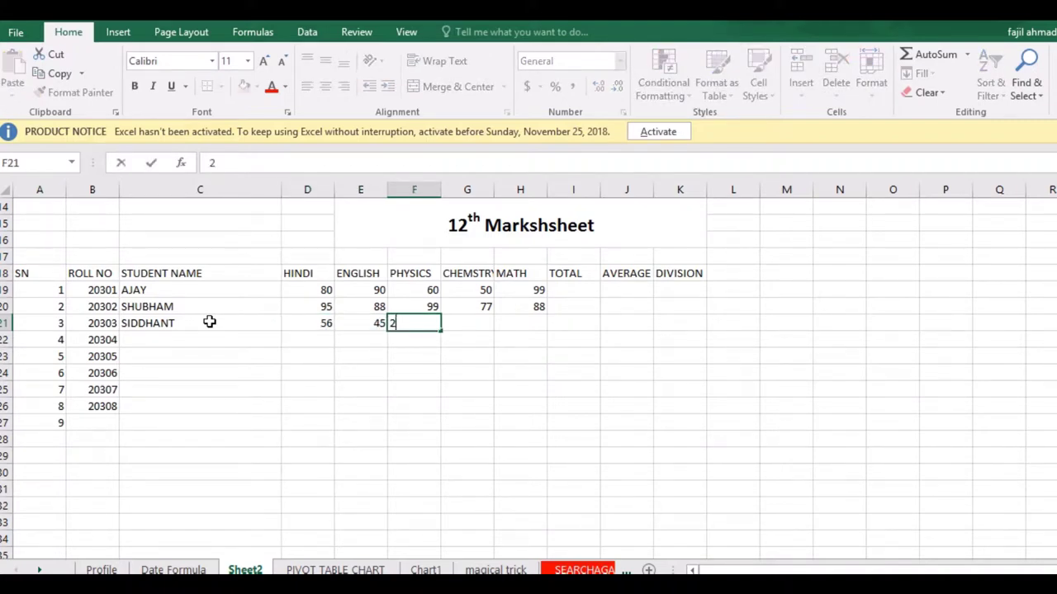
type("1")
key("Tab")
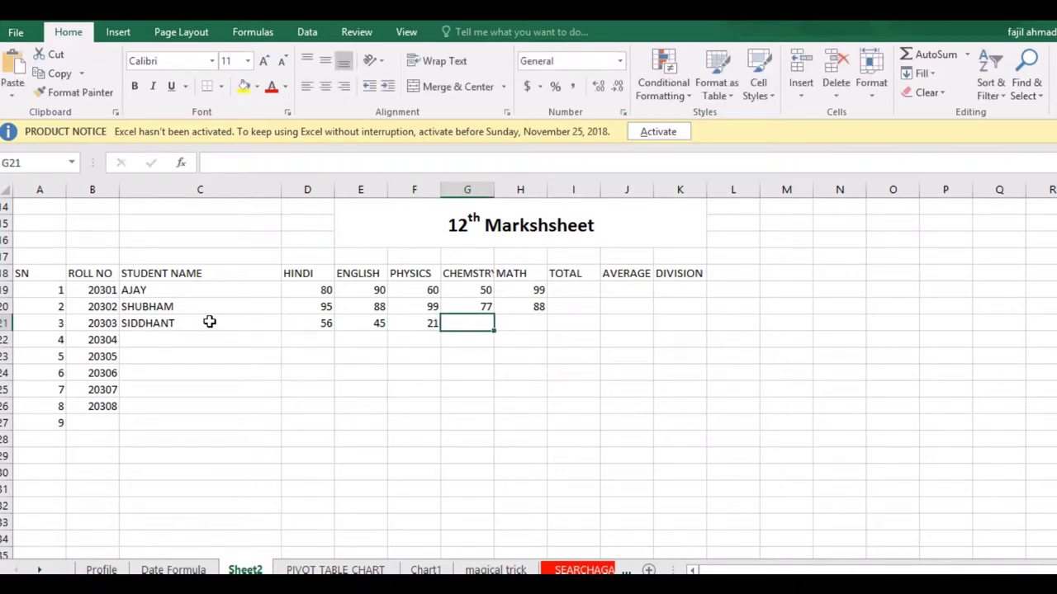
type("45")
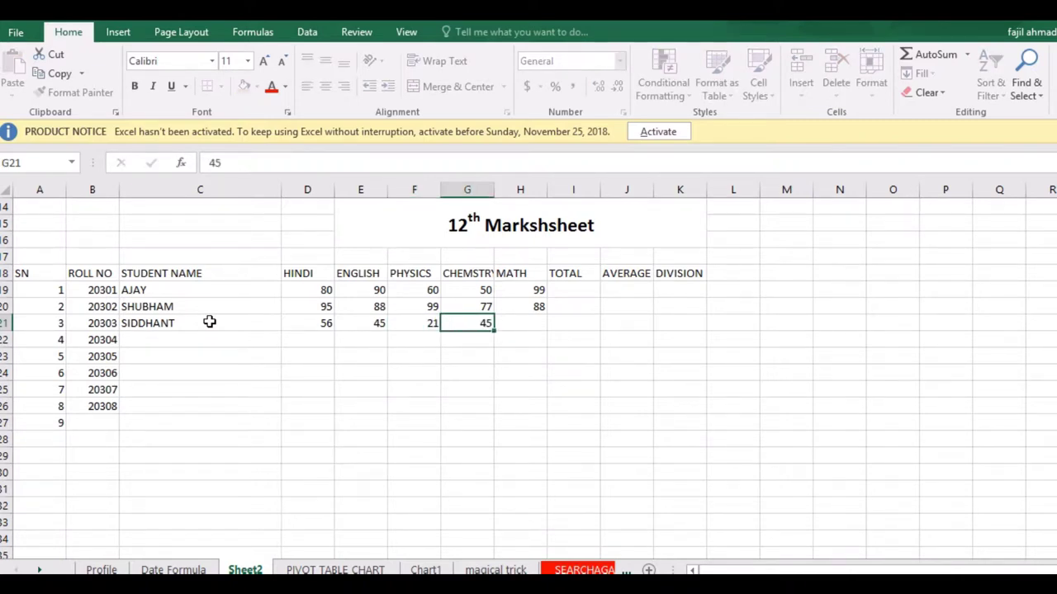
key("Tab")
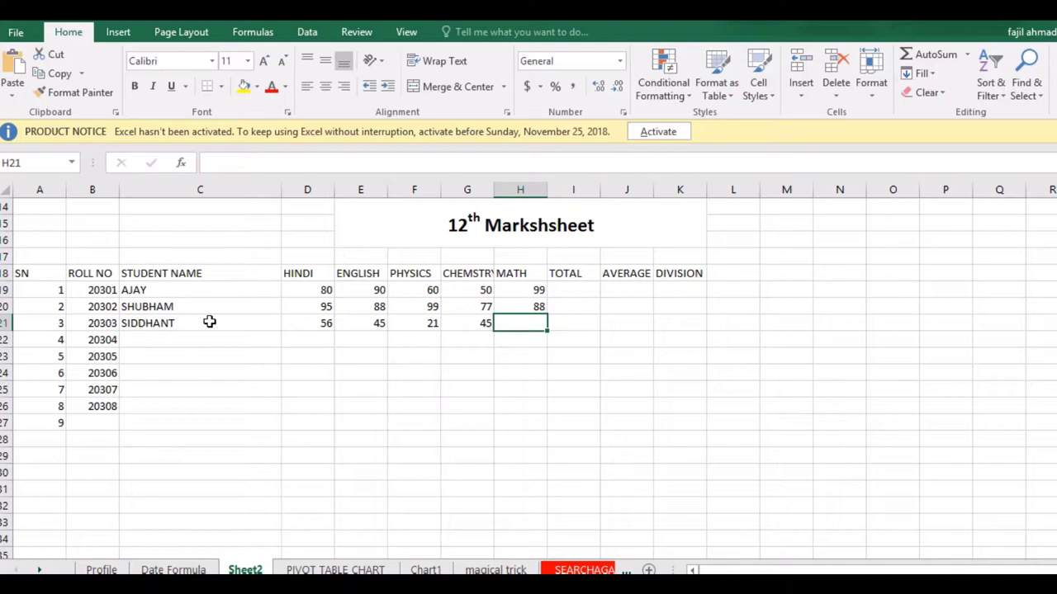
type("44")
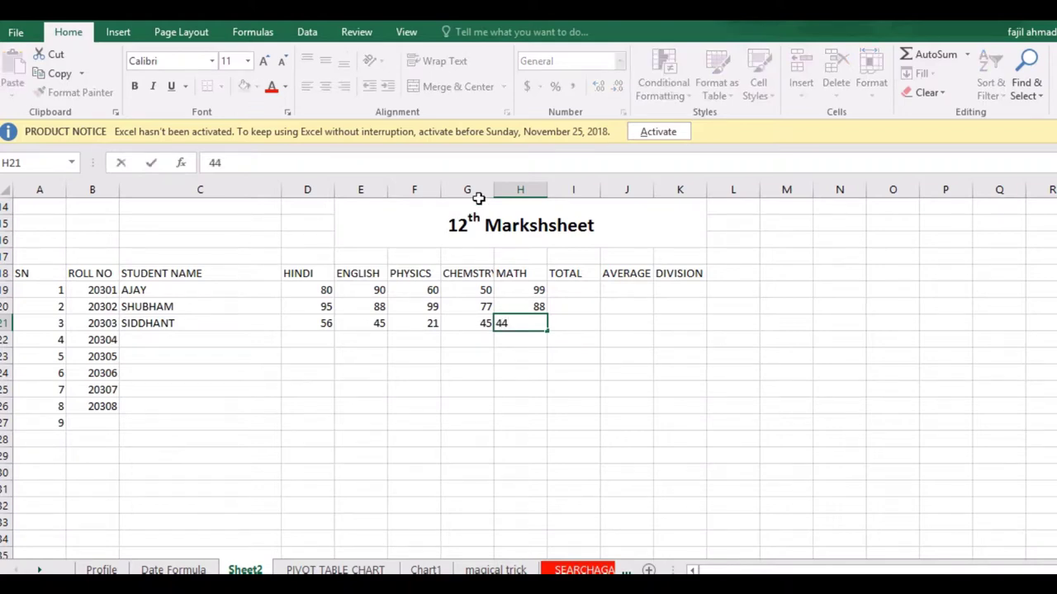
Commit the 44 mark, bold header row A18:K18, and widen columns G and K.
left_click(520, 189)
left_click_drag(494, 190, 500, 190)
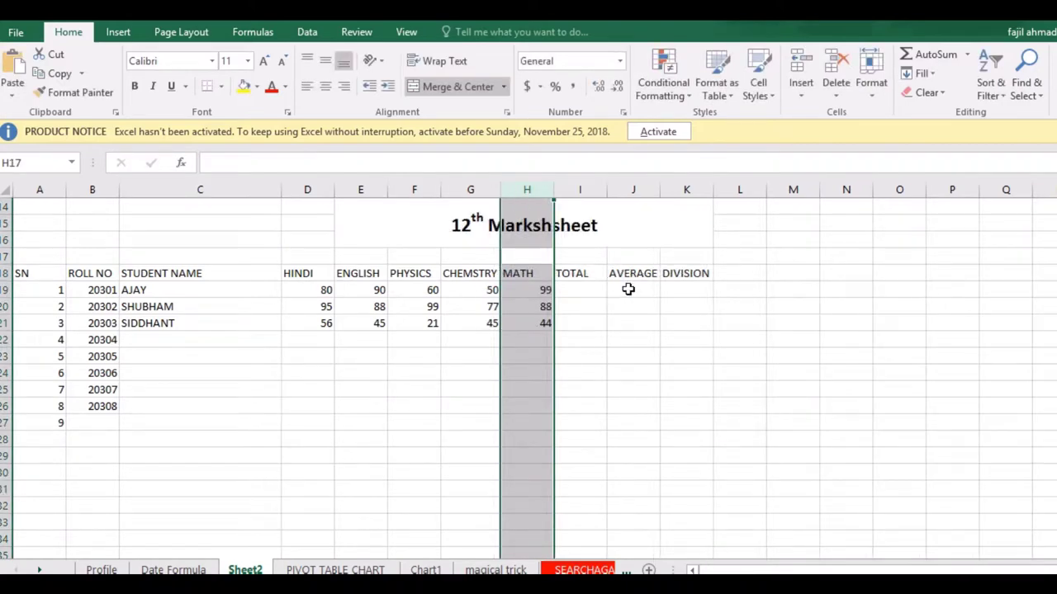
left_click_drag(24, 273, 685, 273)
key("ctrl+b")
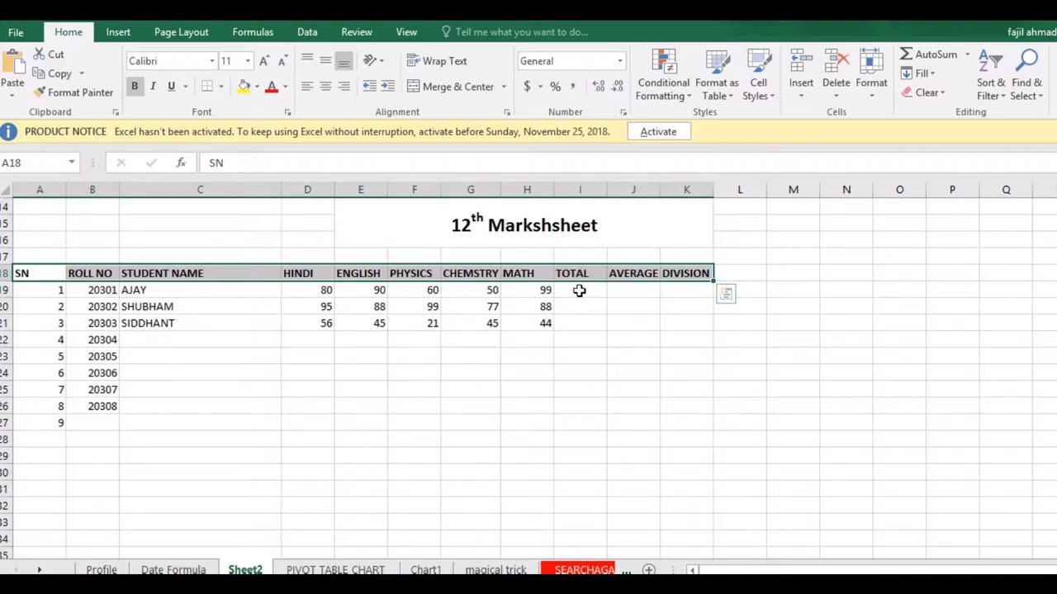
left_click_drag(714, 190, 799, 192)
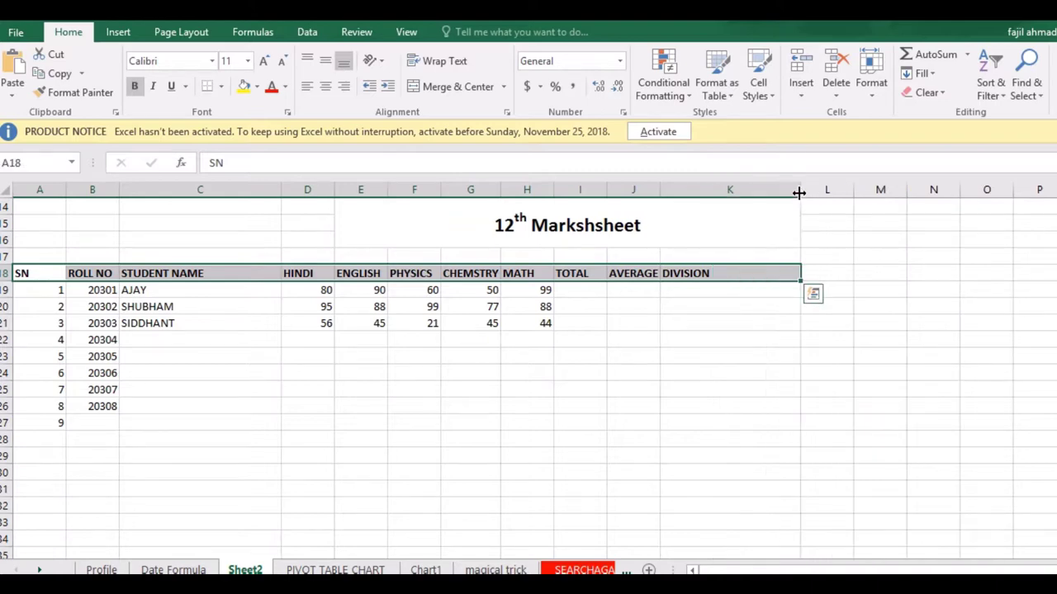
Enter =SUM(D19:H19) in I19 and fill it to I21, giving 379, 447, 211.
left_click(581, 288)
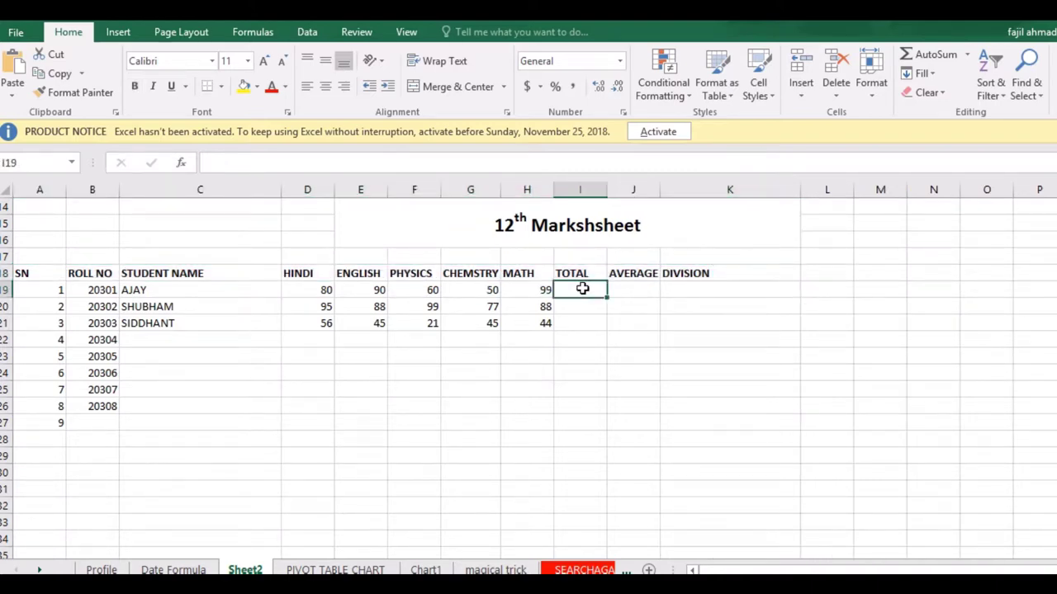
type("=S")
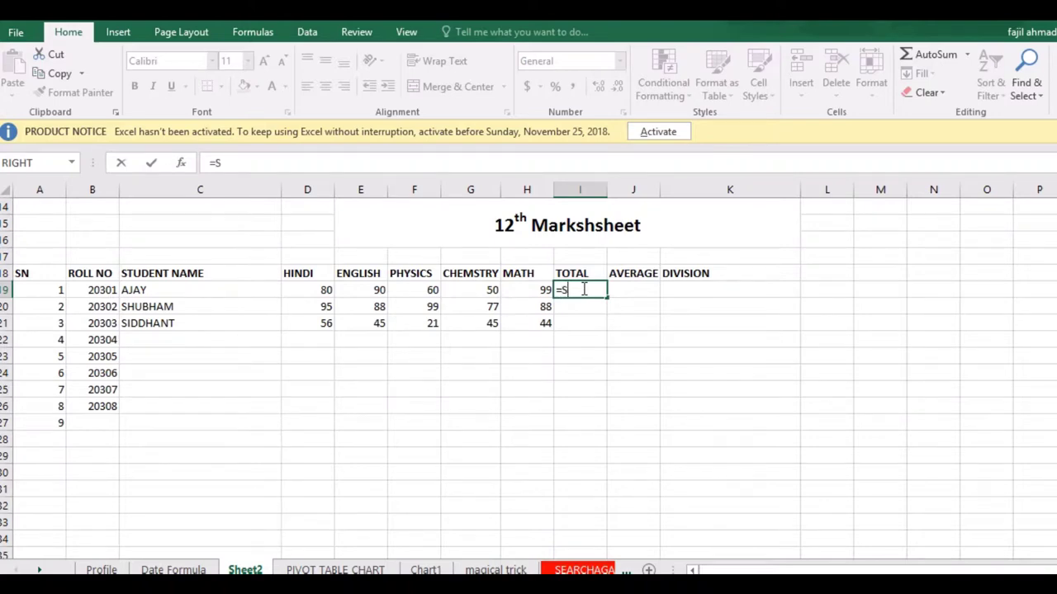
type("UM(")
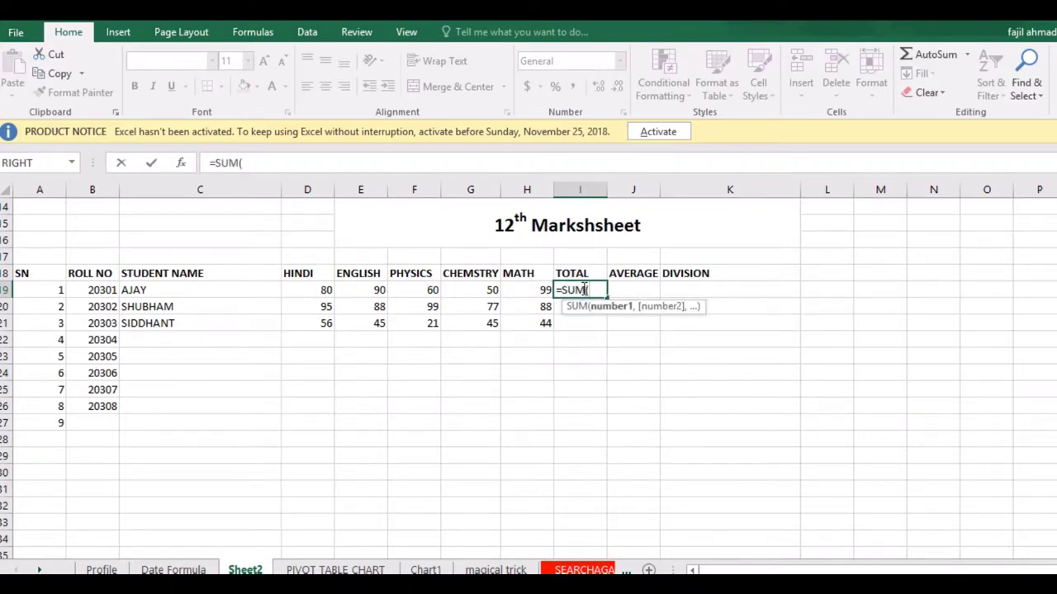
left_click(313, 291)
type(":")
left_click(316, 291)
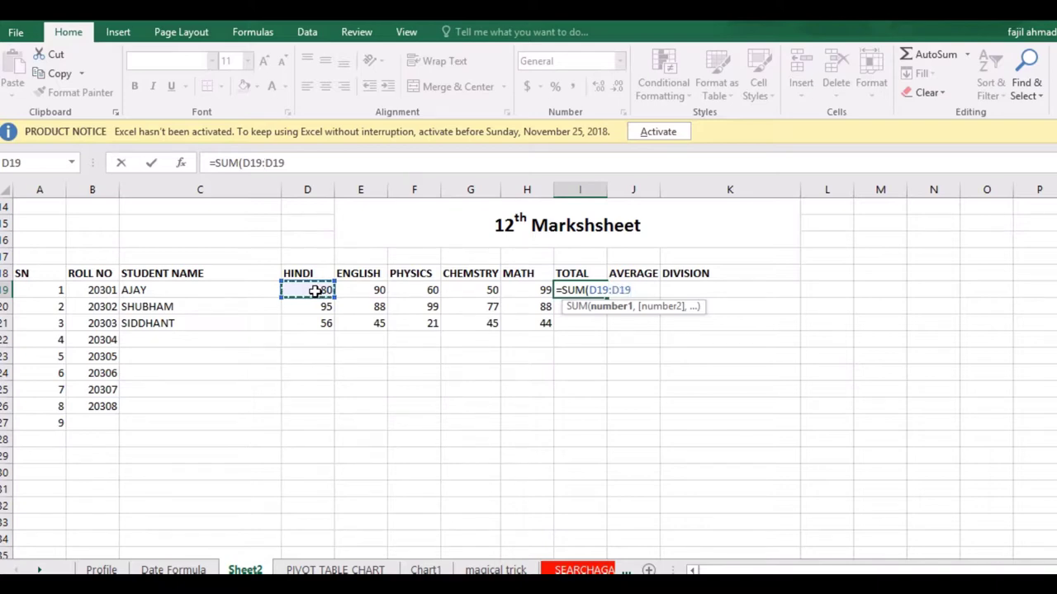
left_click_drag(532, 294, 541, 291)
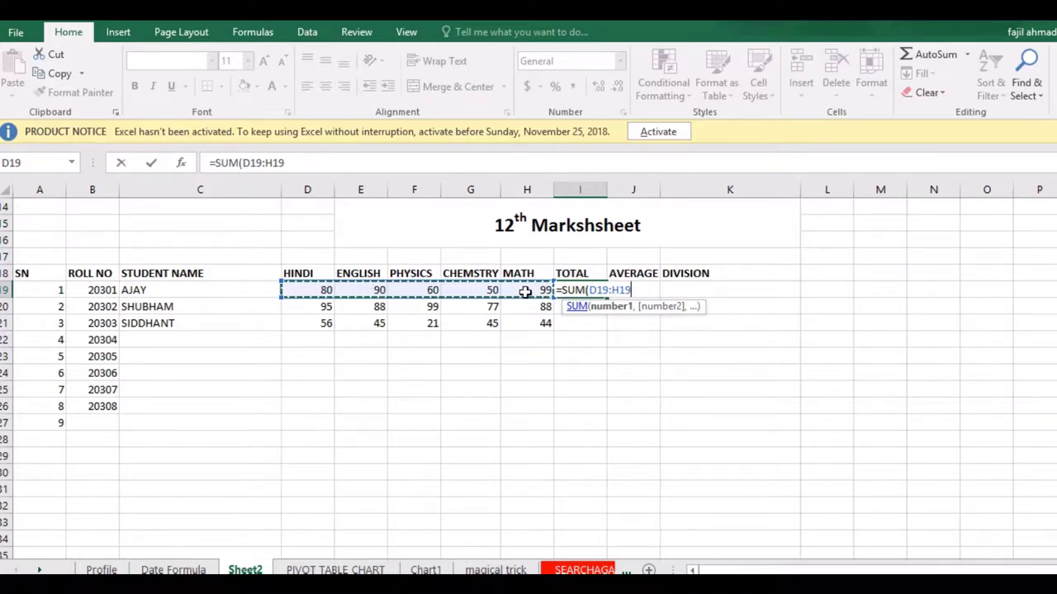
key("ctrl+Return")
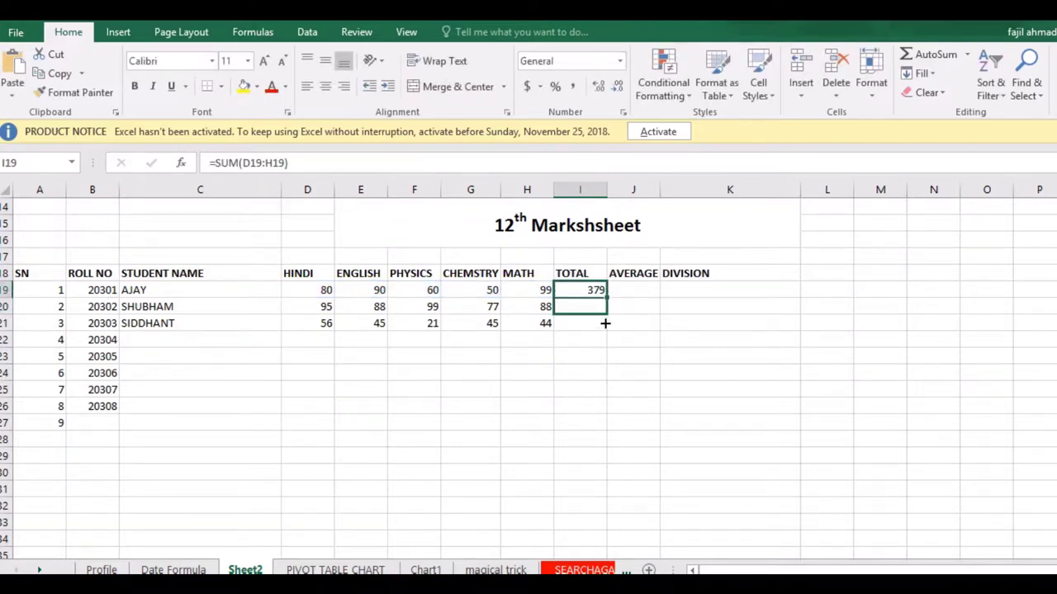
left_click_drag(605, 298, 605, 331)
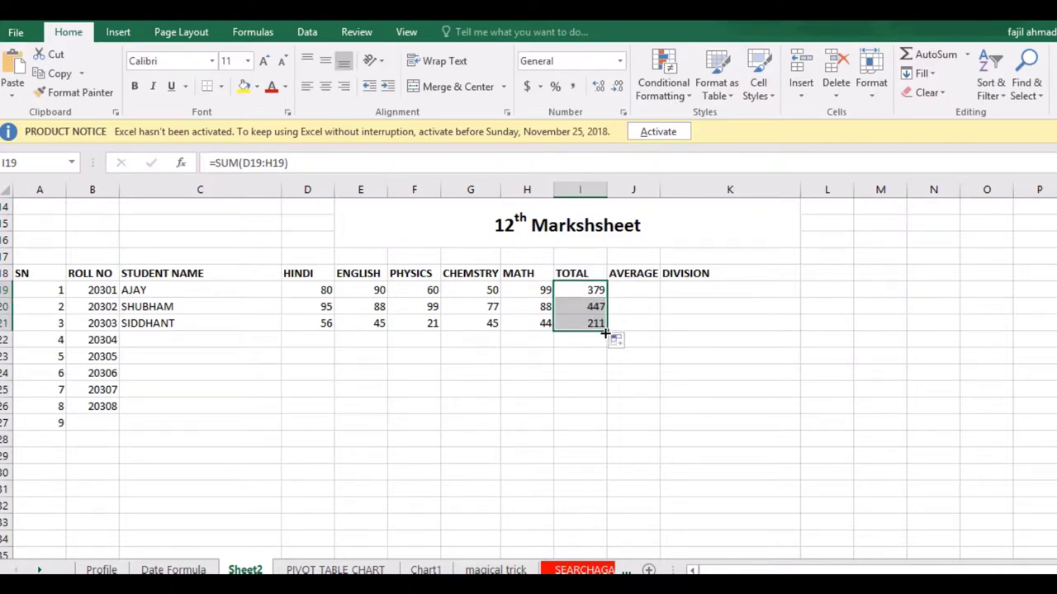
Enter =I19/5 in J19 and fill it to J21, giving 75.8, 89.4, 42.2.
left_click(643, 289)
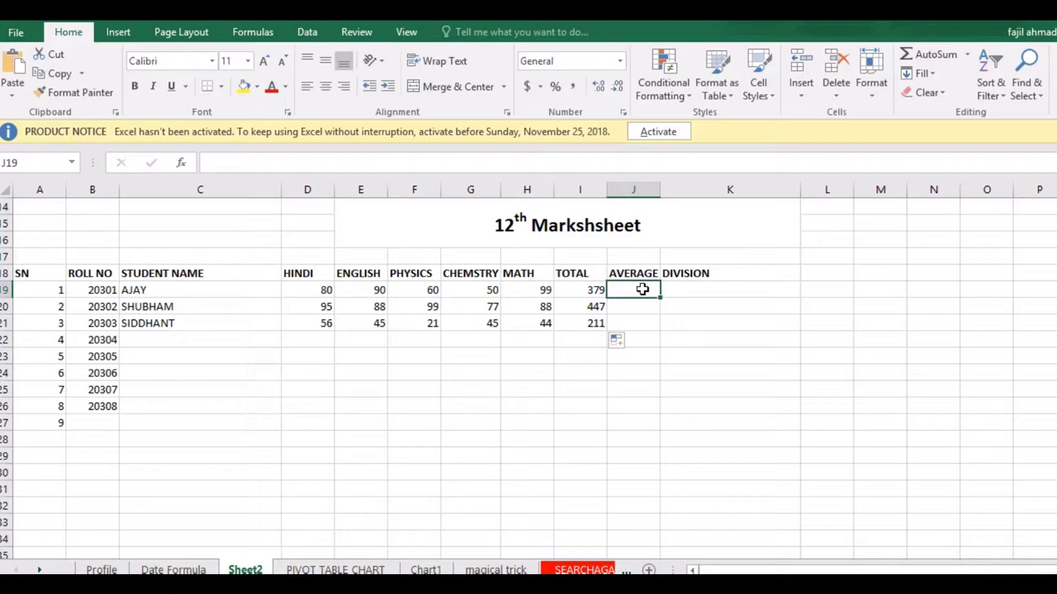
type("=")
left_click(581, 287)
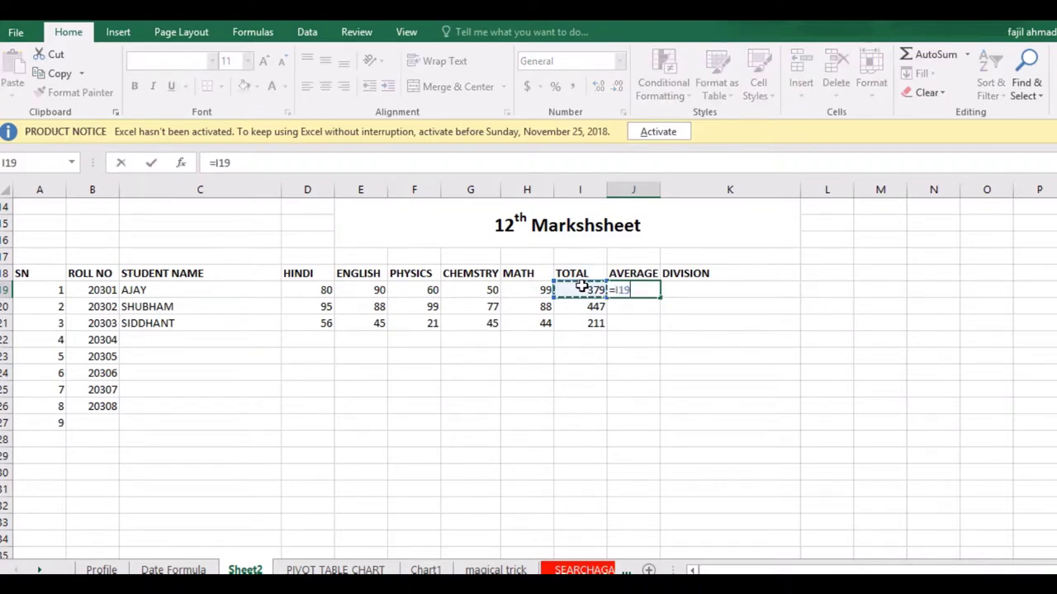
type("/")
type("5")
key("Return")
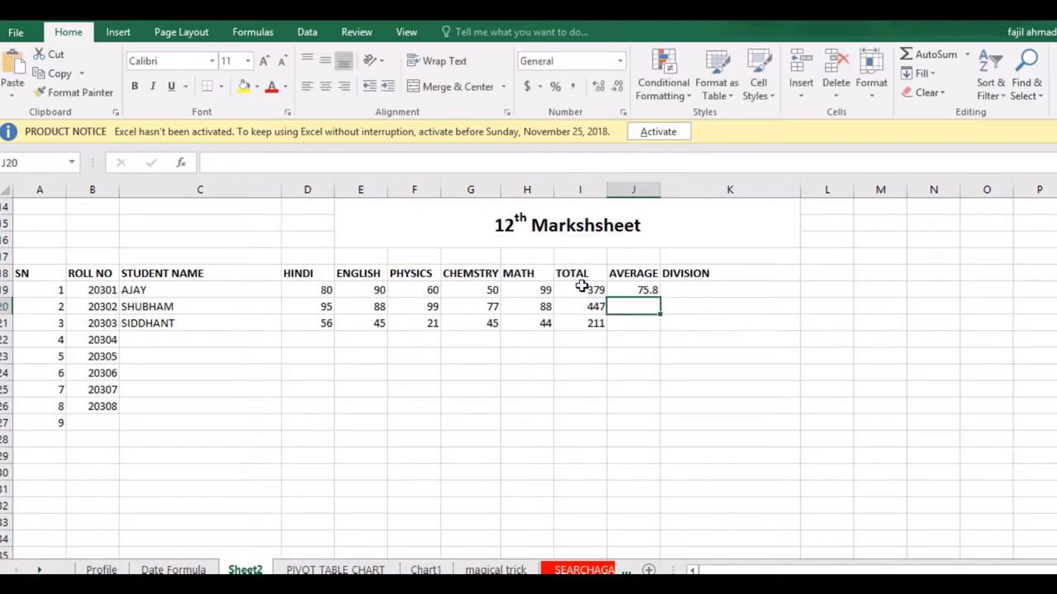
left_click(641, 289)
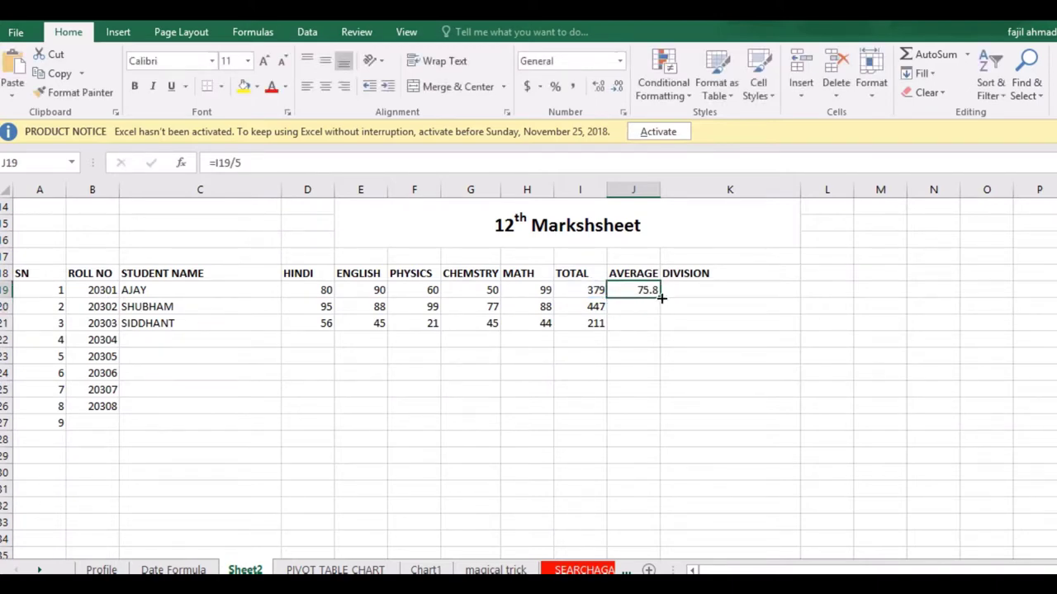
left_click_drag(660, 298, 660, 340)
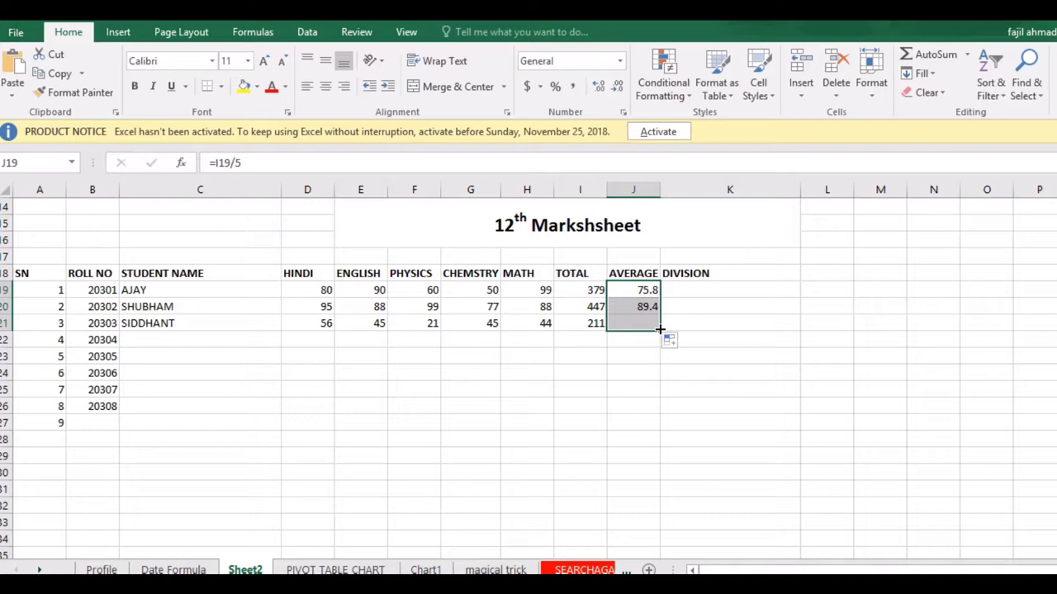
left_click(689, 289)
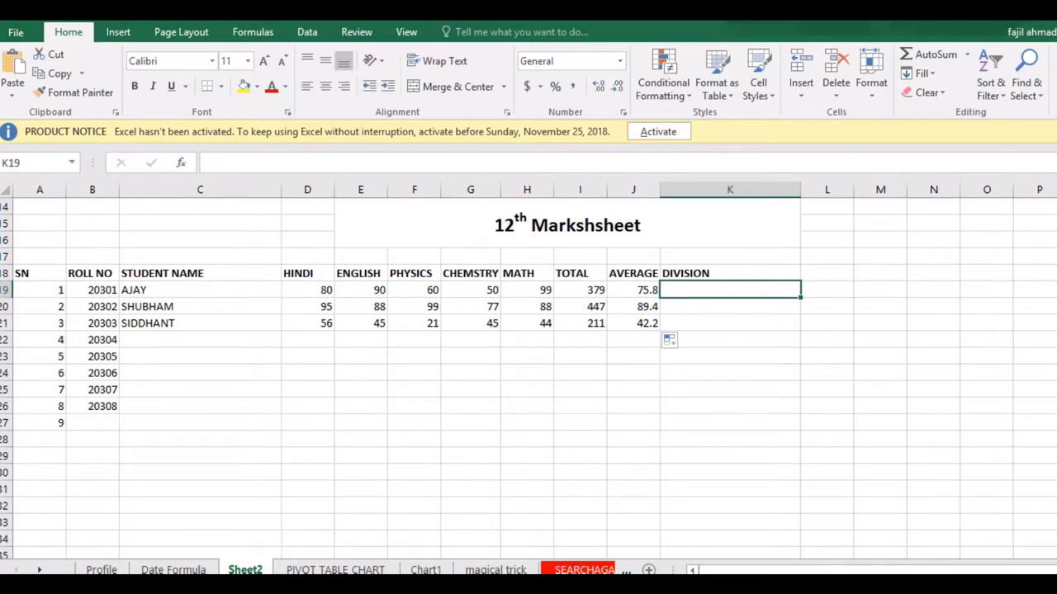
scroll(911, 503, "up", 2)
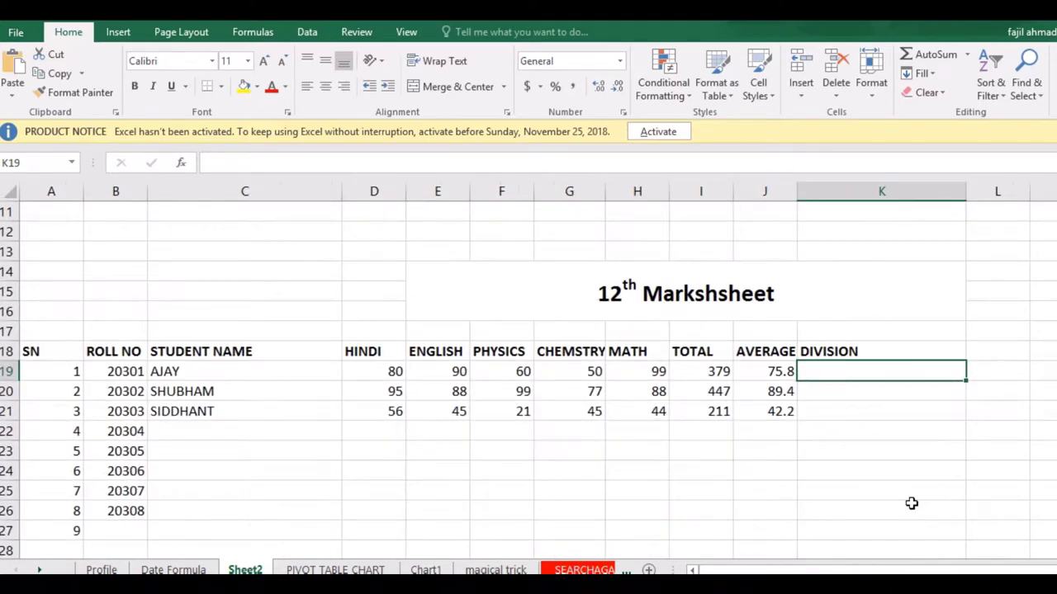
left_click(993, 485)
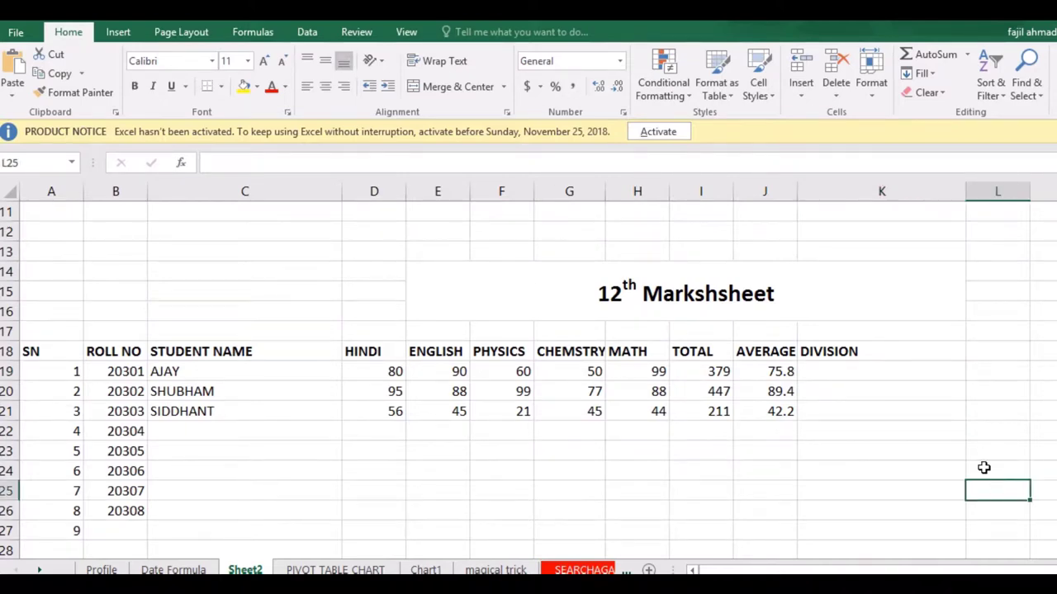
left_click(941, 372)
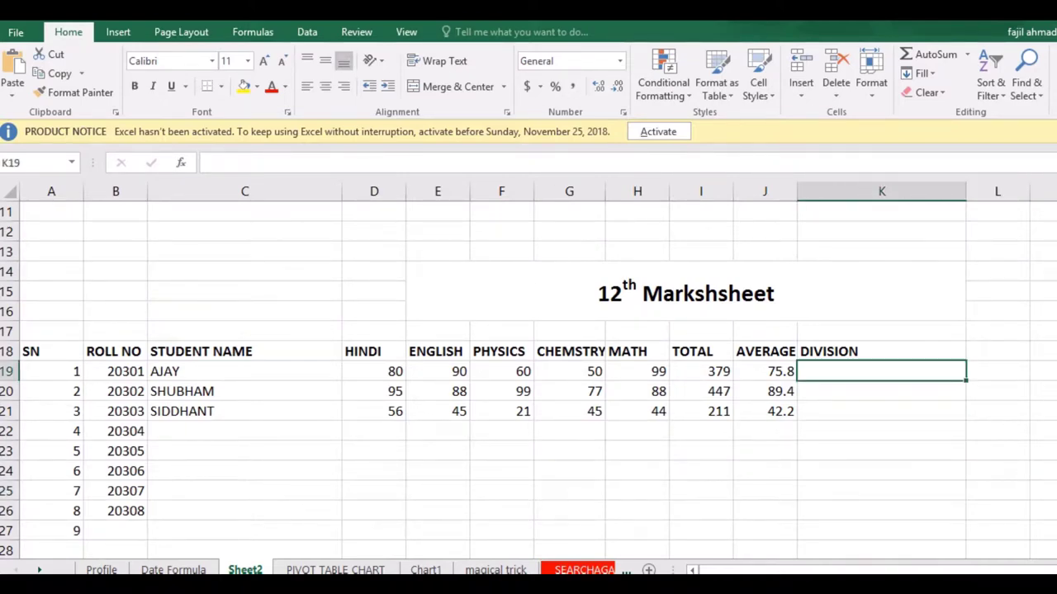
scroll(528, 371, "up", 1)
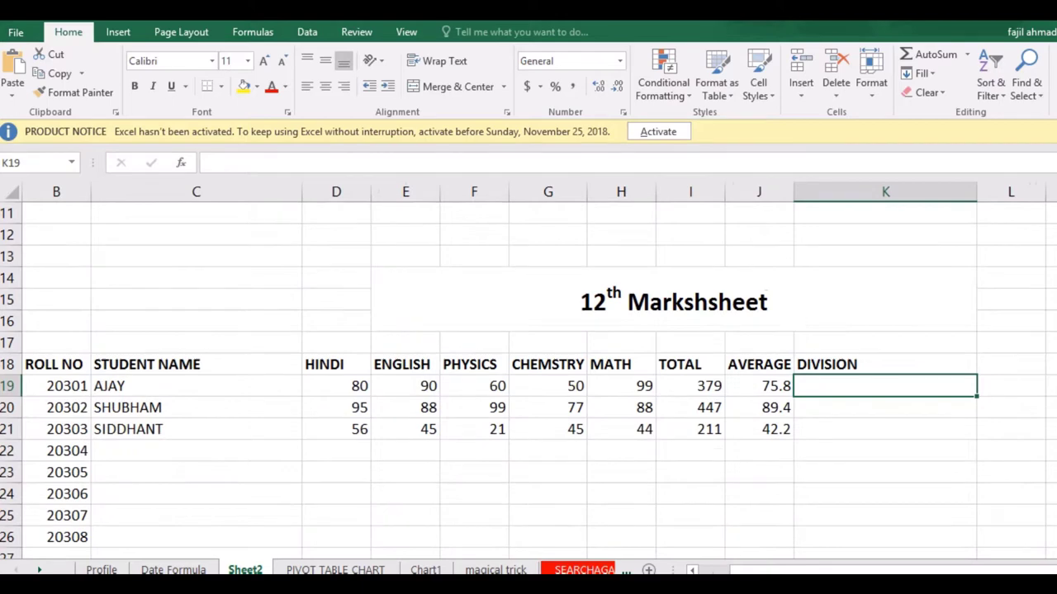
left_click(1019, 489)
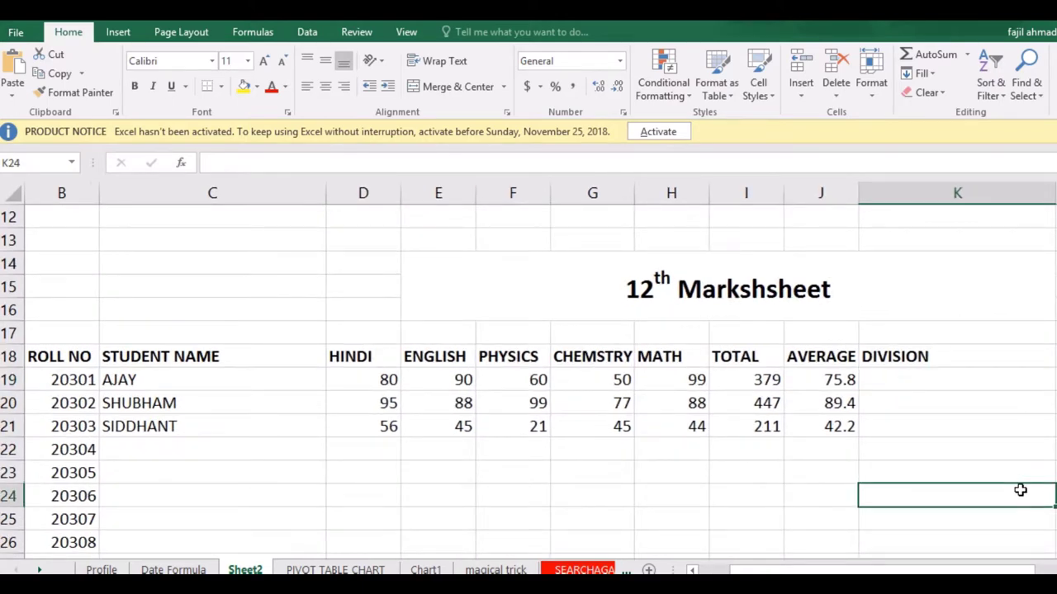
scroll(1020, 490, "up", 1)
scroll(1020, 490, "down", 1)
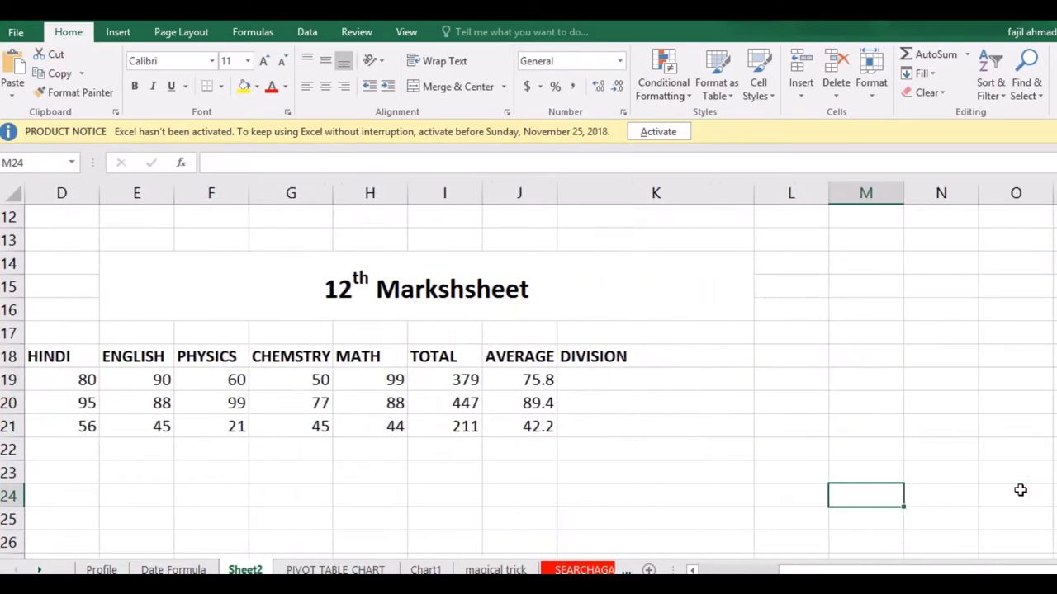
scroll(607, 381, "up", 1)
left_click(607, 380)
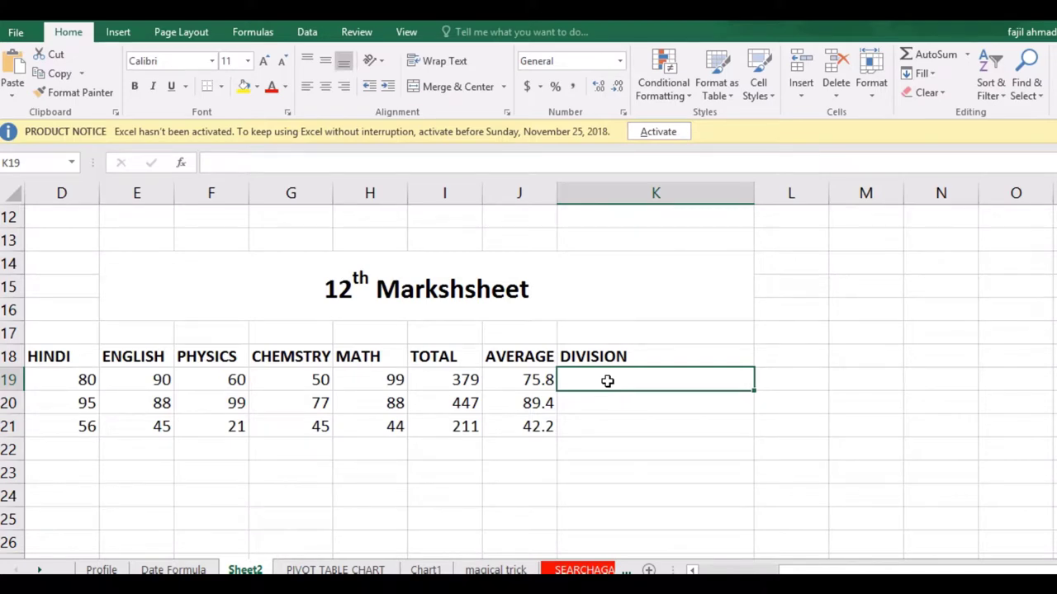
Type =IF(I19>=360,"FIRST", in K19 as the first condition of the nested IF.
type("=I")
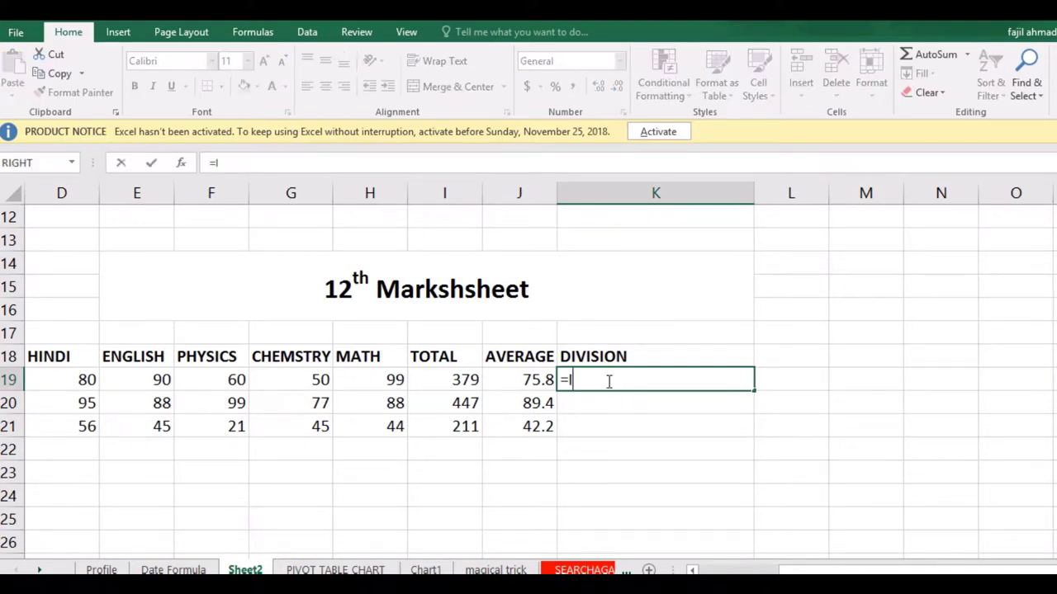
type("F(")
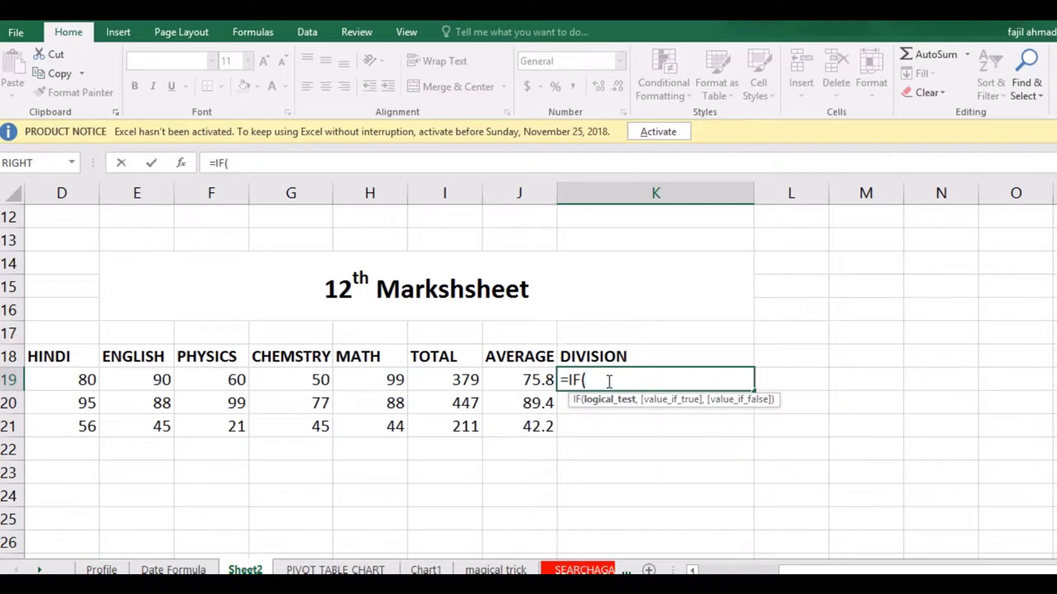
left_click(439, 377)
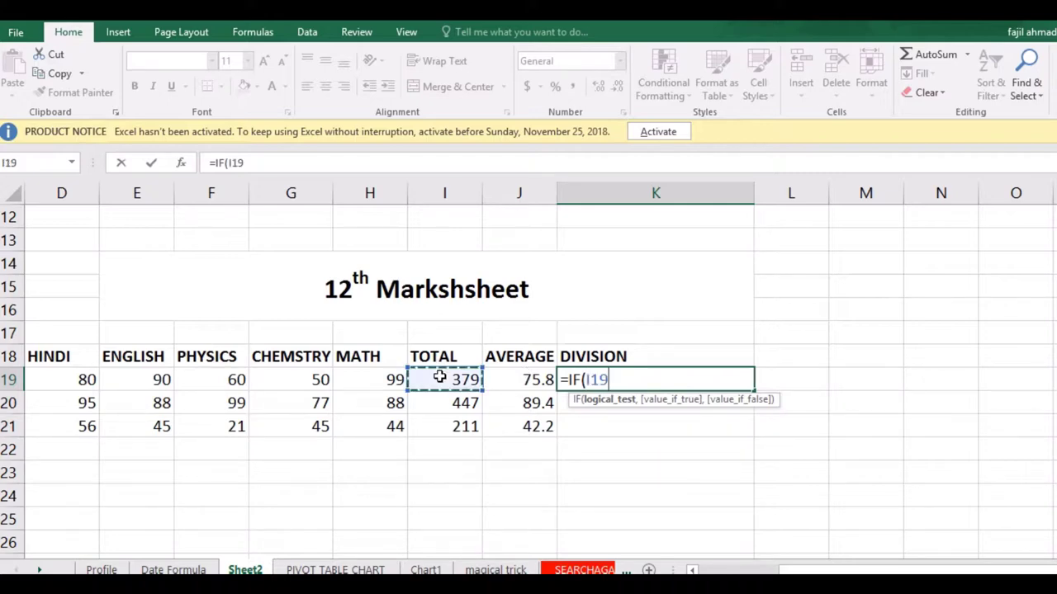
type(">=")
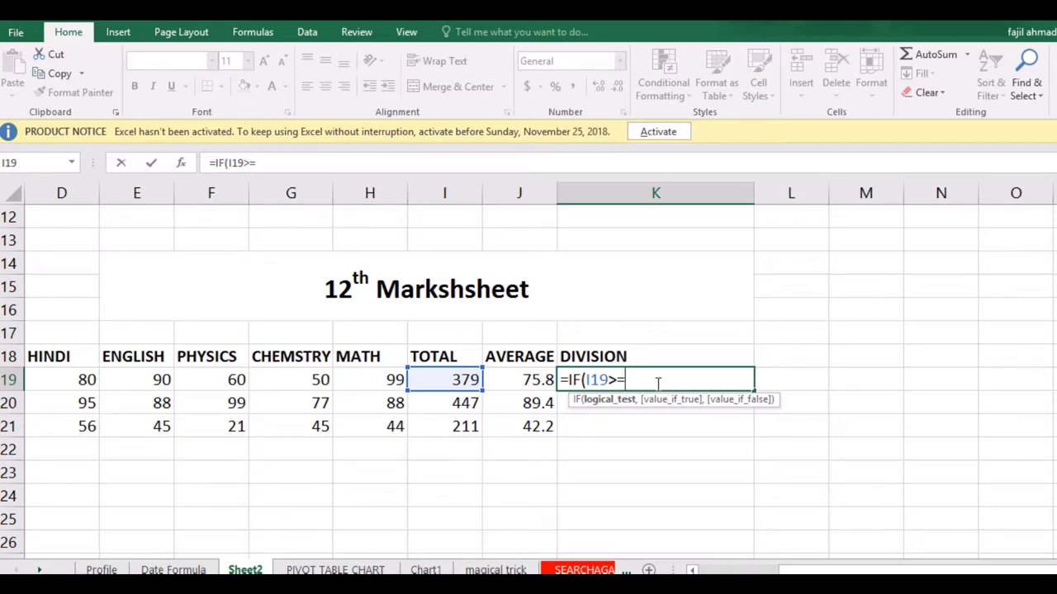
type("360")
type(",")
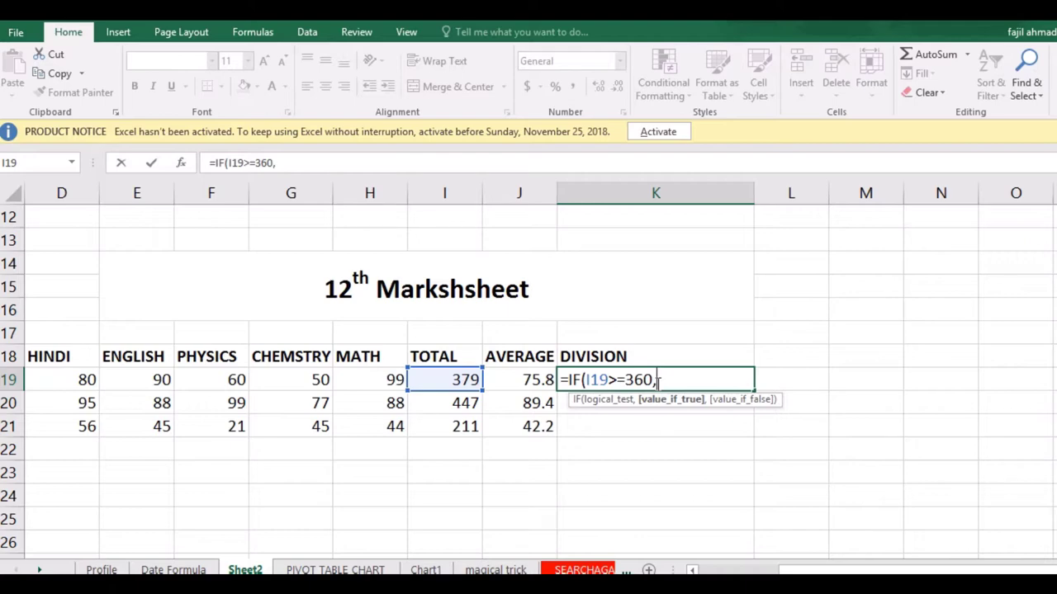
type("\"f")
key("BackSpace")
type("F")
type("IRST")
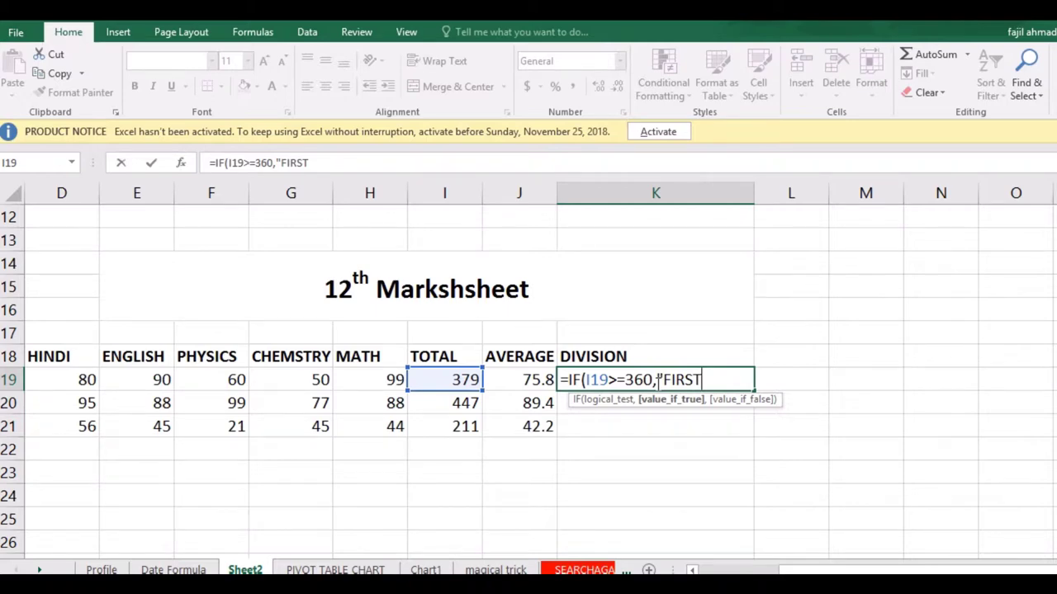
type("\"")
type(",")
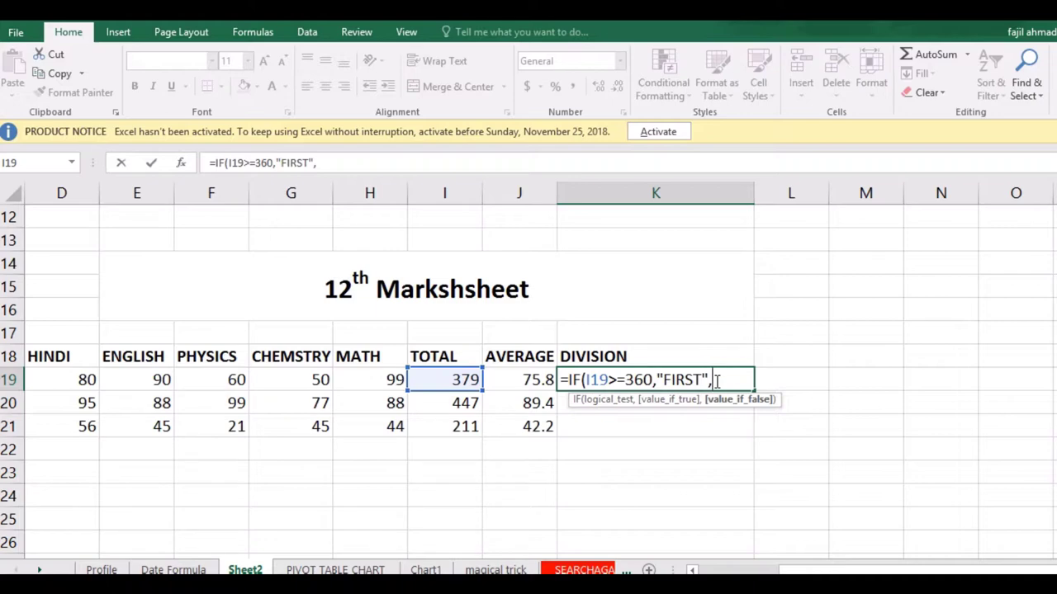
Add nested IF tests on I19 to the K19 formula: SECOND for 315 or more, THIRD for 260 or more.
type("IF(")
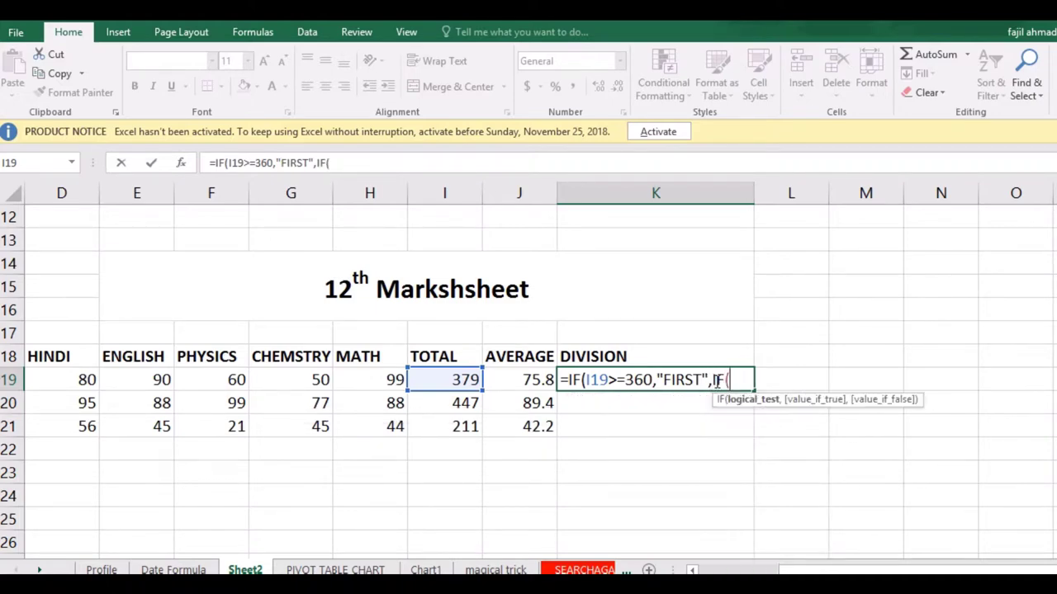
left_click(432, 383)
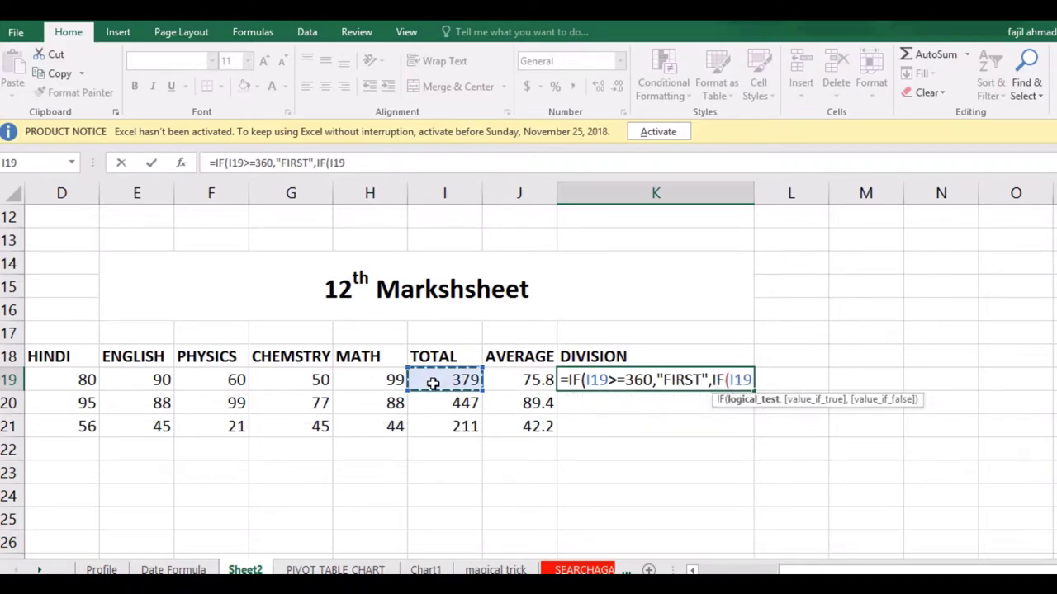
type(">")
type("=")
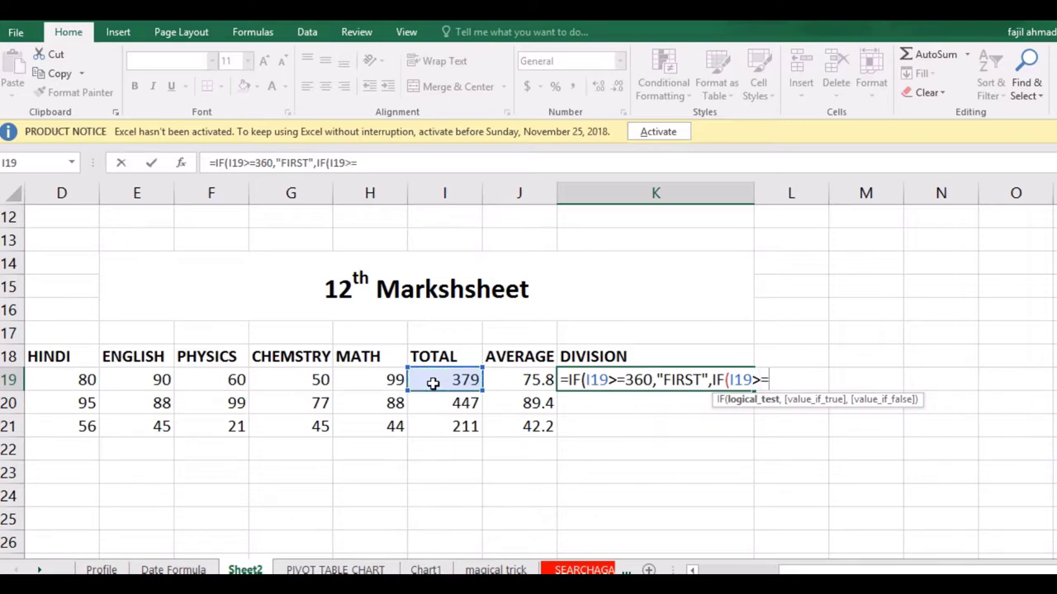
type("315")
type(",\"")
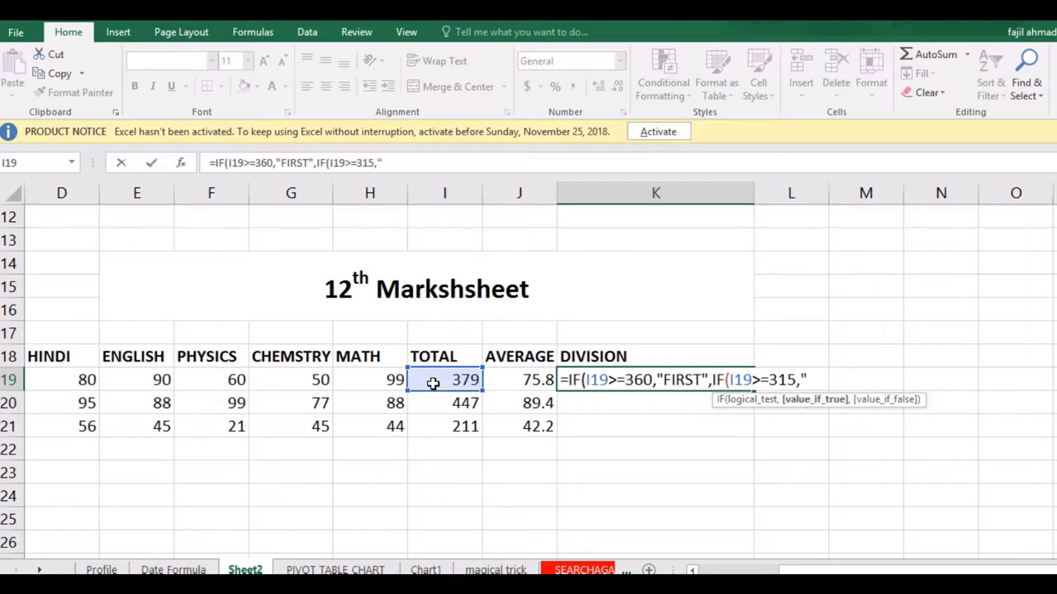
type("SECOND")
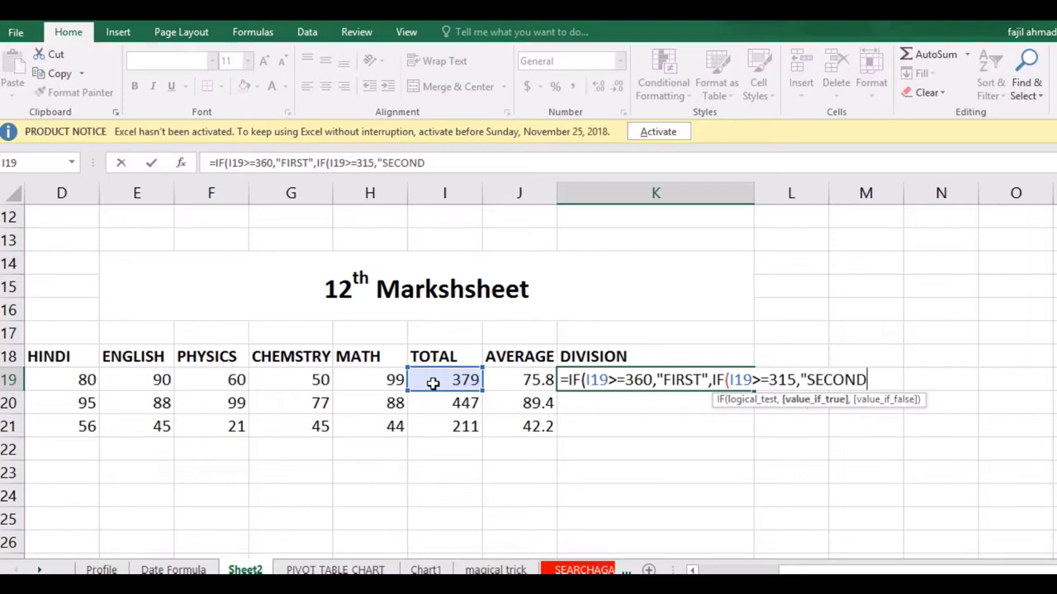
type("\",")
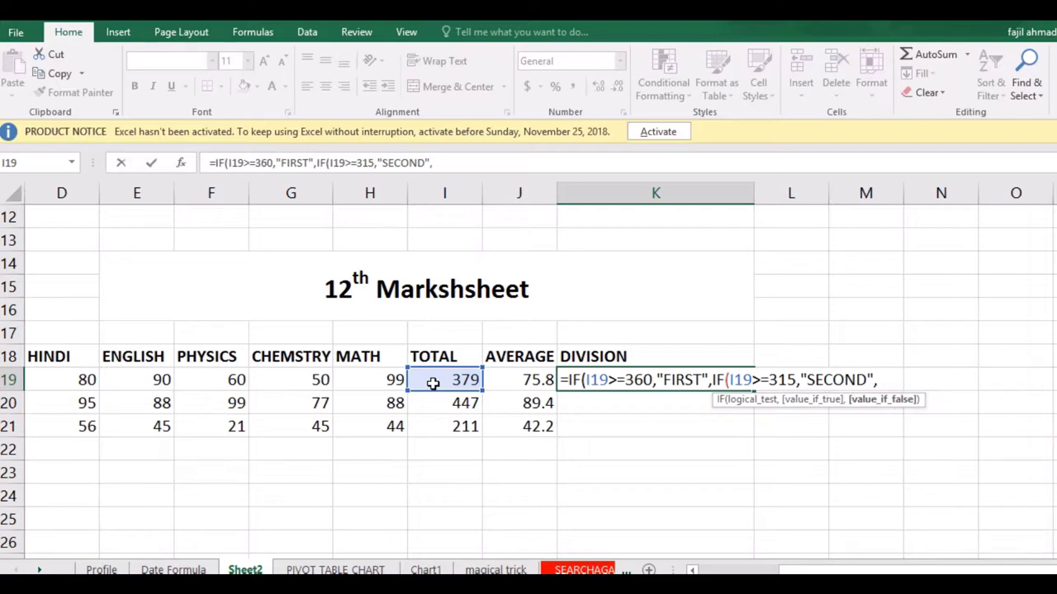
type("IF")
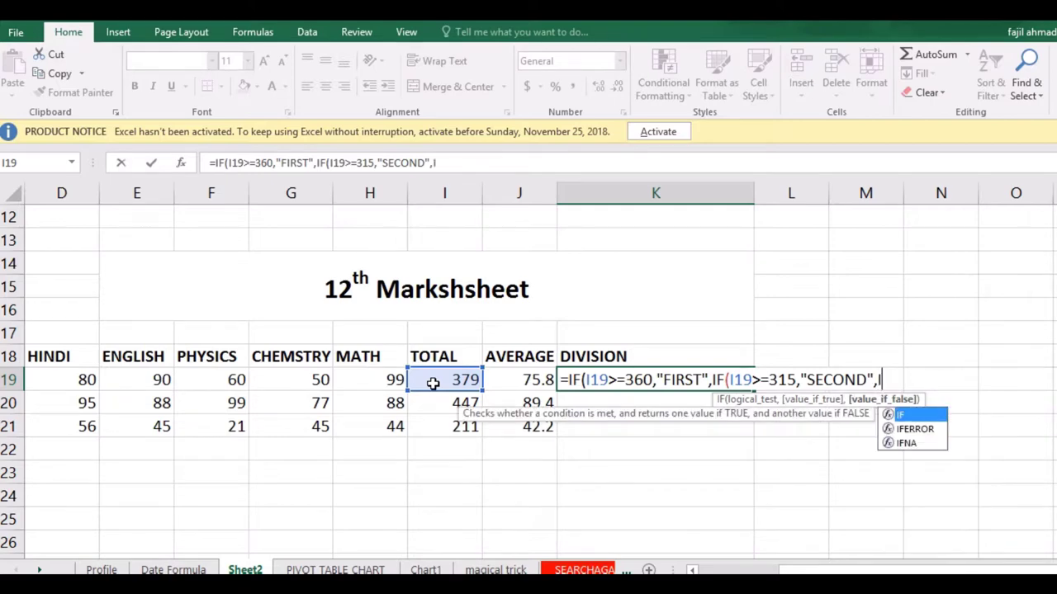
type("(")
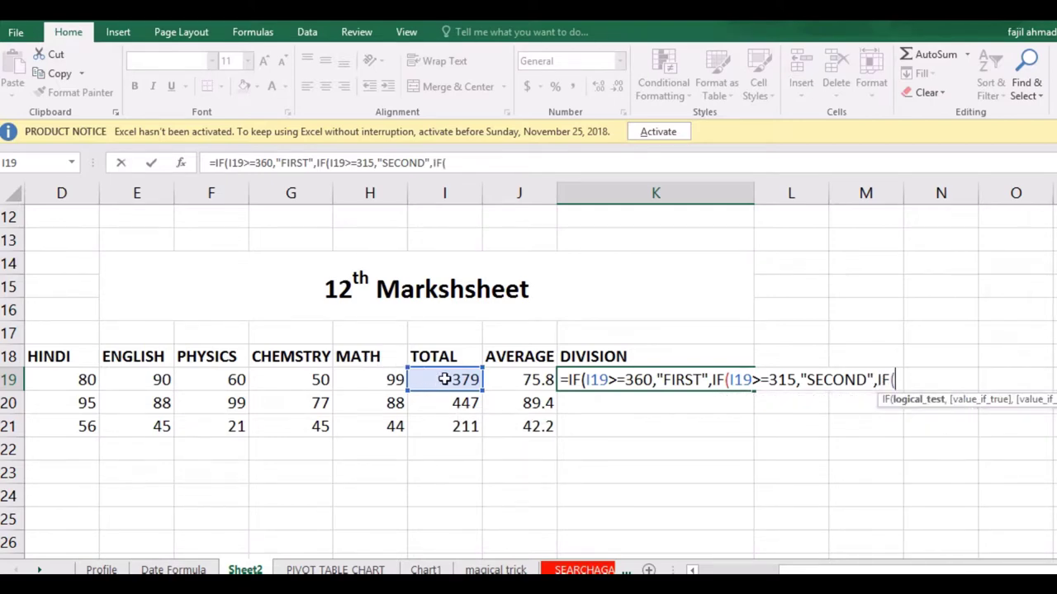
left_click(445, 379)
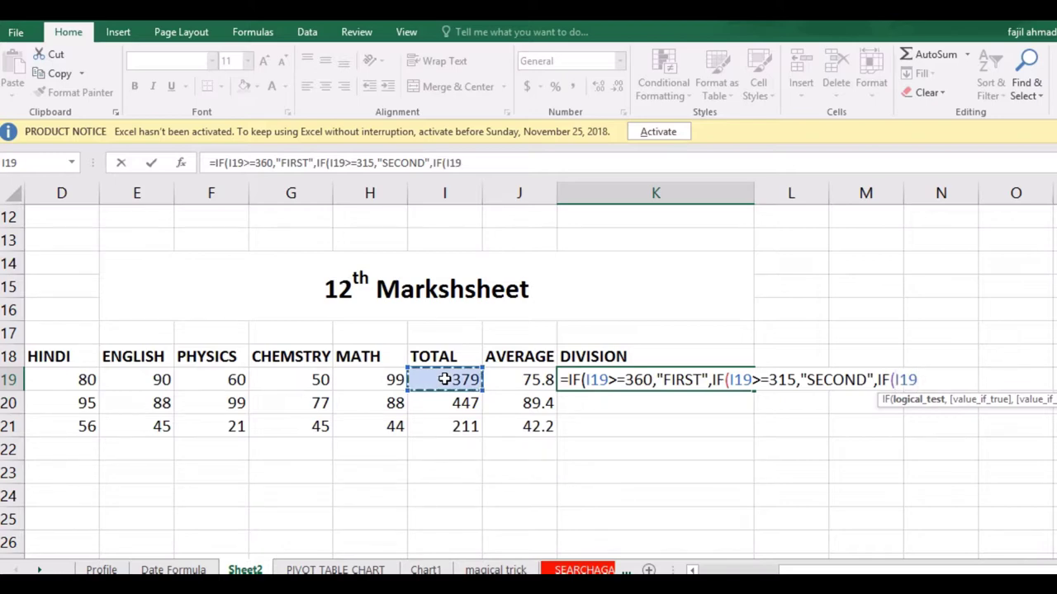
type(">=")
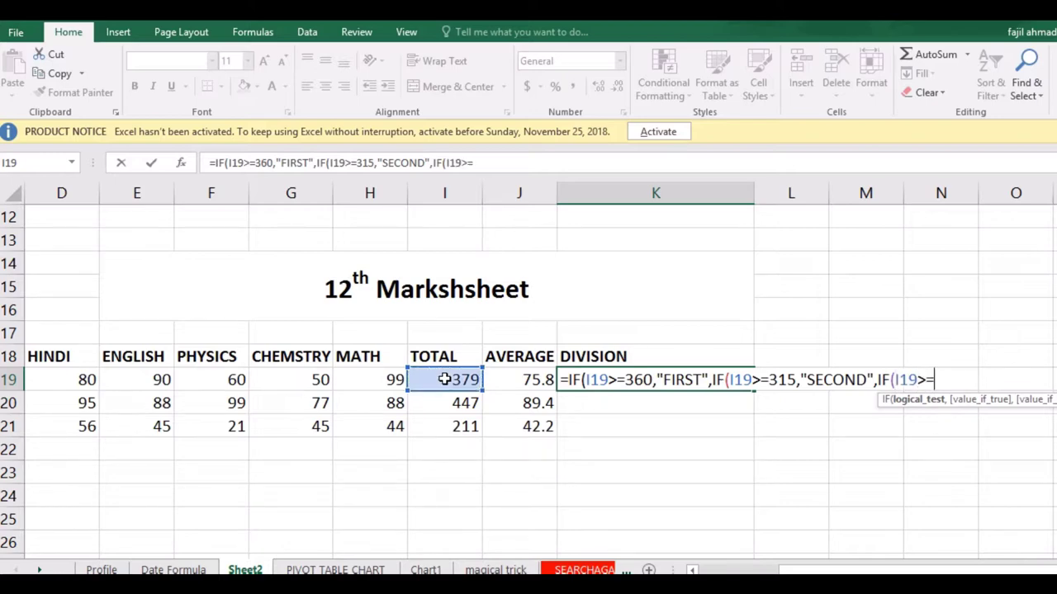
type("2")
type("60,")
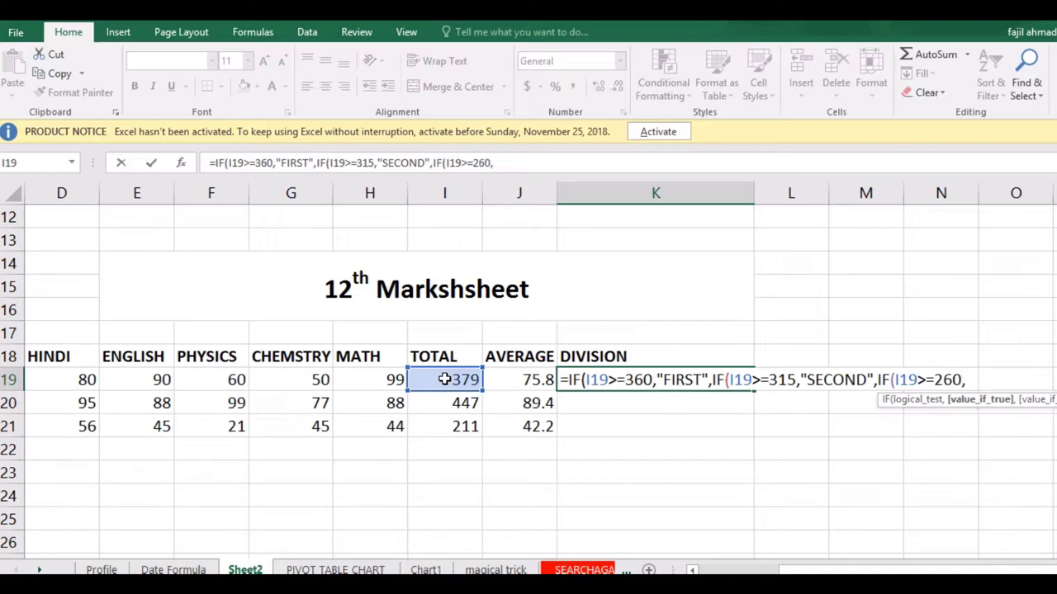
type("\"tHI")
key("BackSpace")
key("BackSpace")
key("BackSpace")
type("TH")
key("BackSpace")
key("BackSpace")
type("THIRD\"")
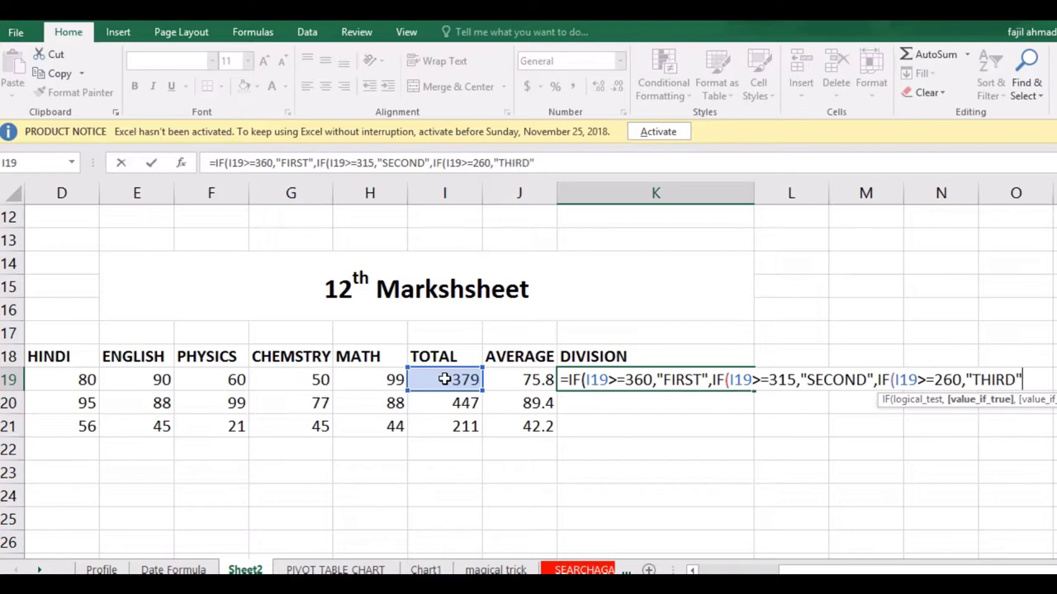
type(",")
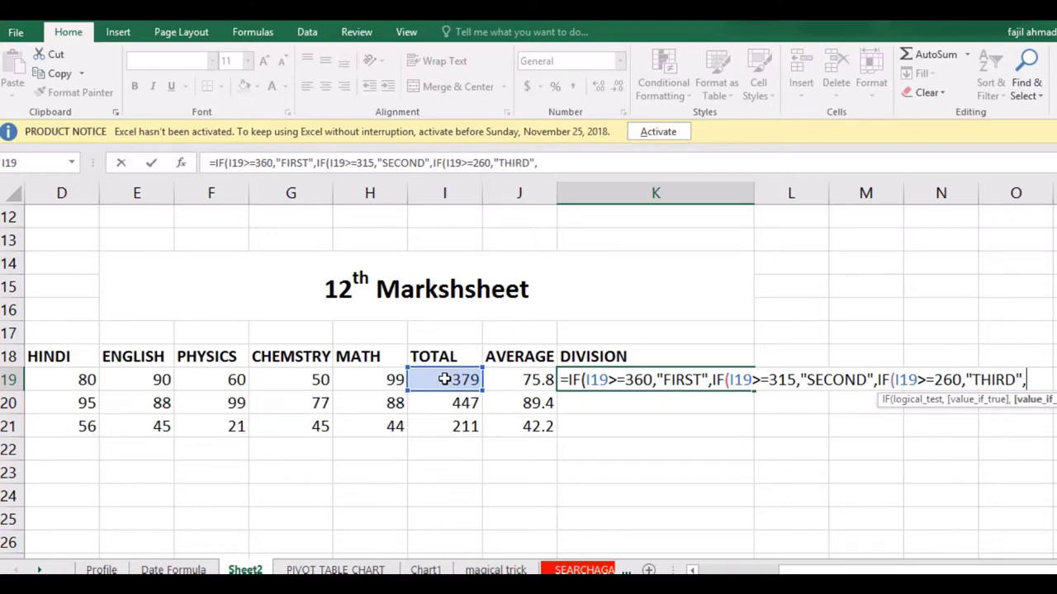
type("IF(")
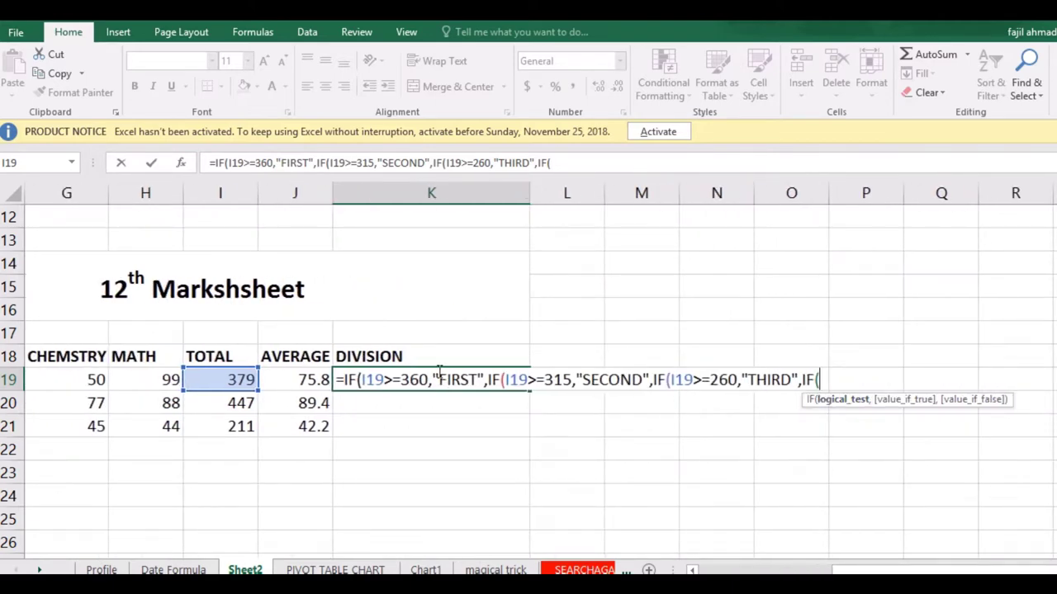
Finish the K19 formula with FAIL for totals below 260, closing all parentheses.
left_click(227, 376)
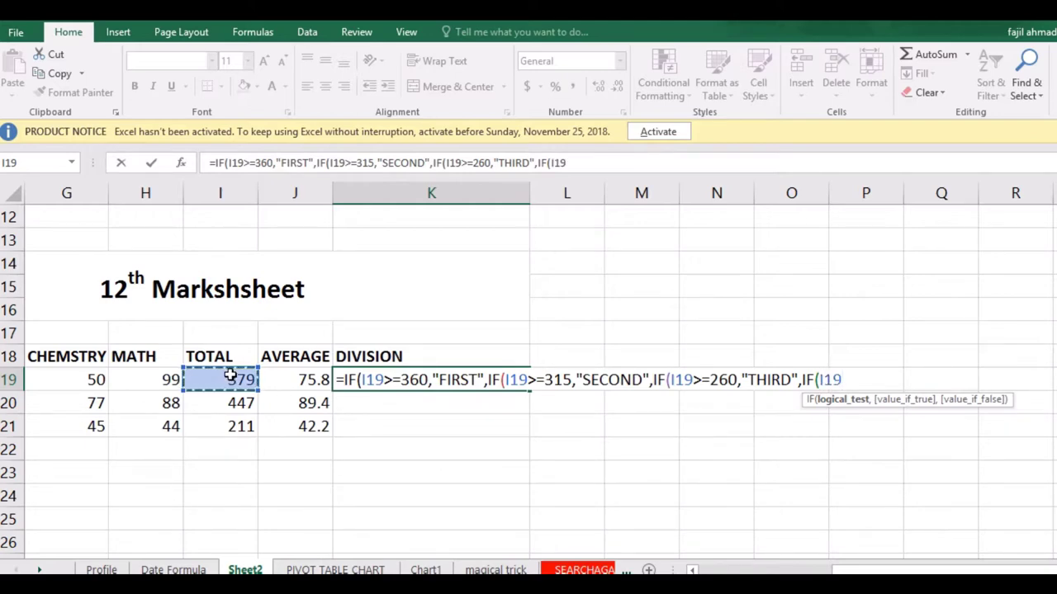
type("<")
type("20")
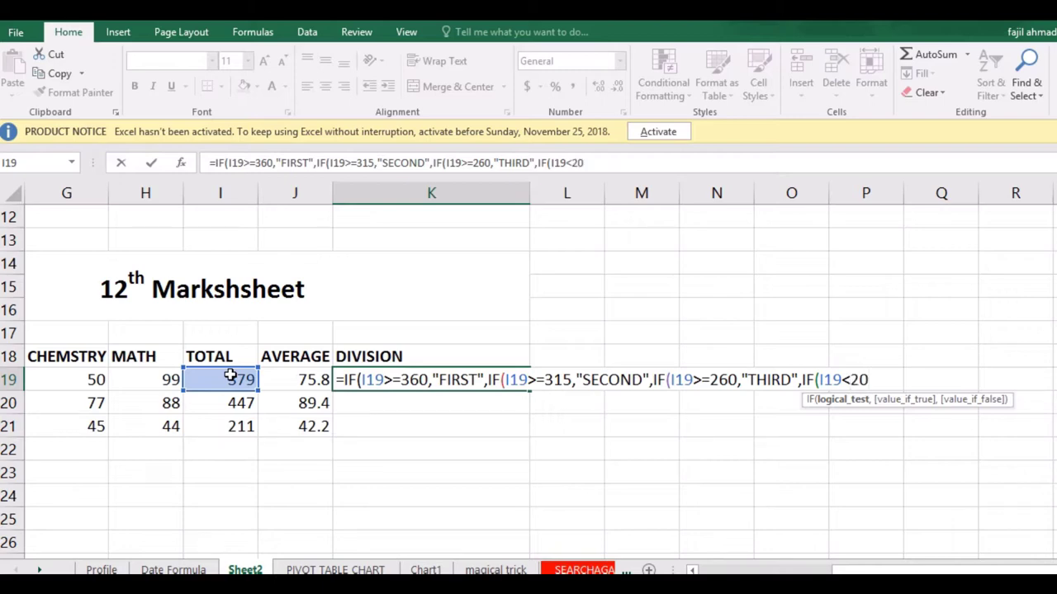
key("BackSpace")
type("60")
type(",")
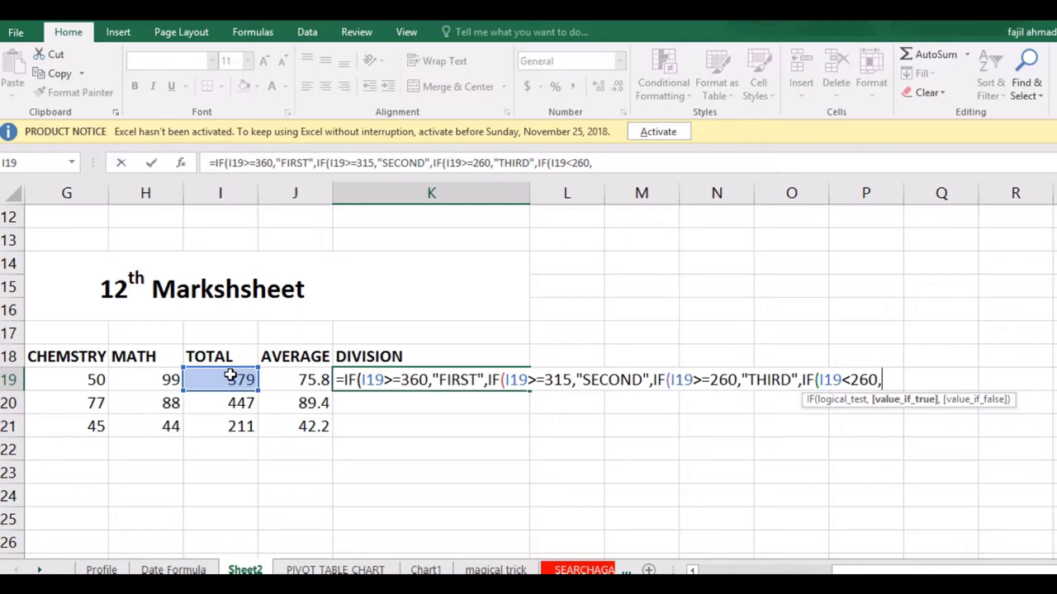
type("\"")
type("f")
type("ail")
key("BackSpace")
key("BackSpace")
key("BackSpace")
key("BackSpace")
type("F")
type("AIL")
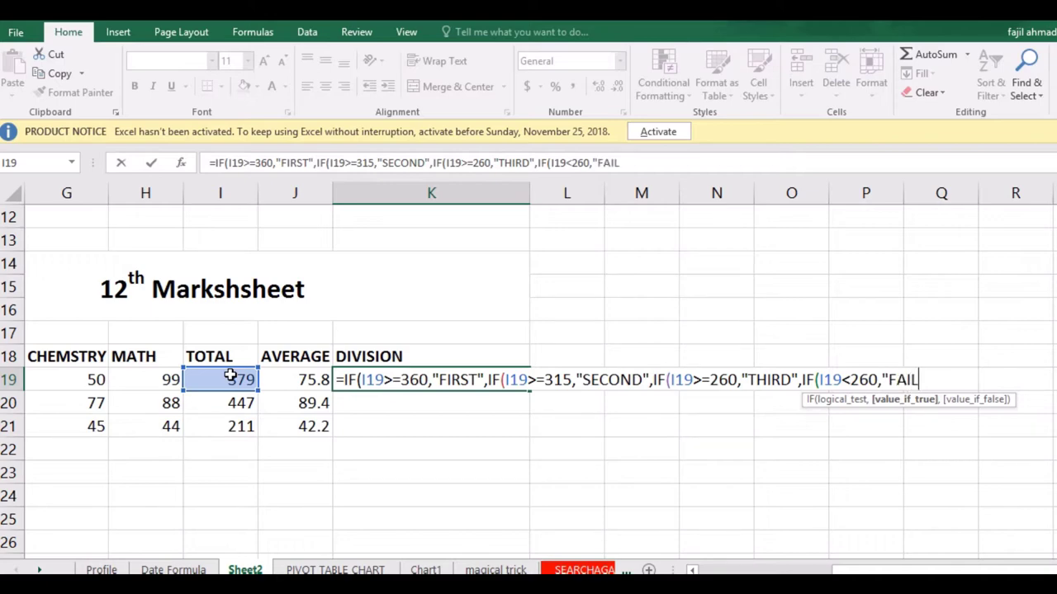
type("\"")
type(")")
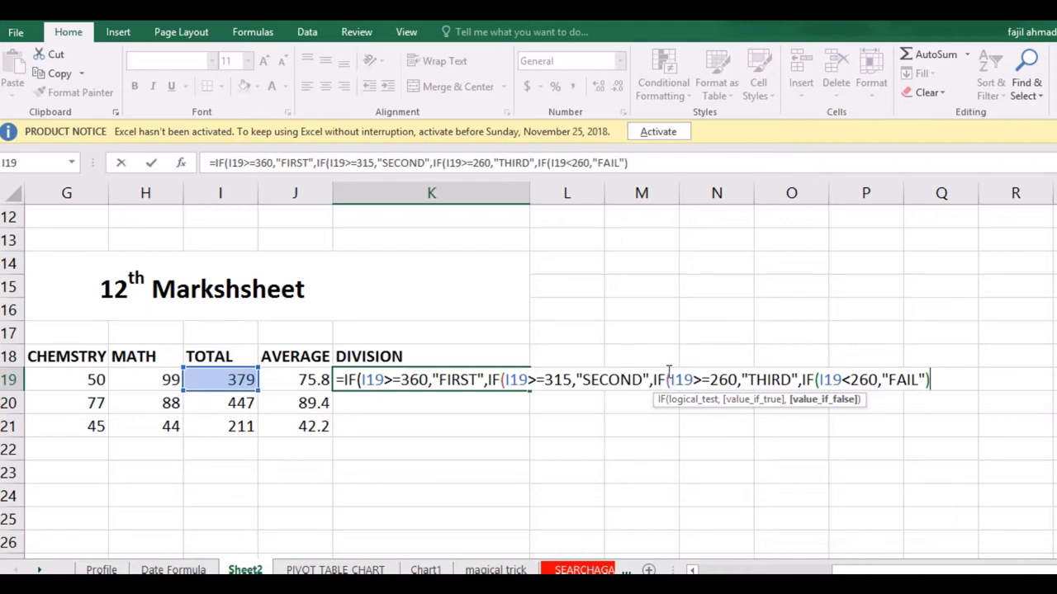
type(")")
type("))")
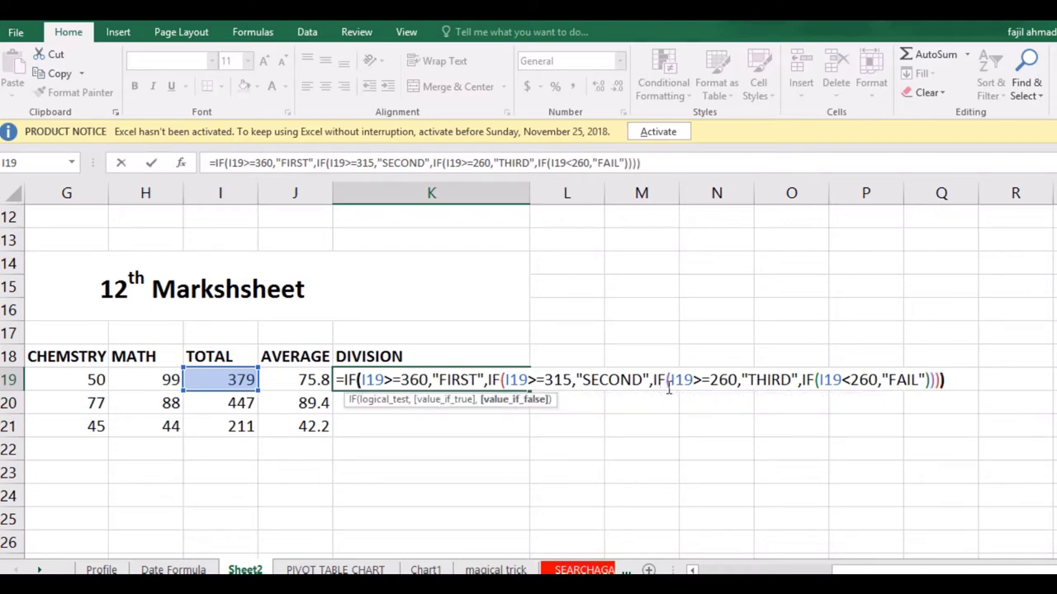
key("Return")
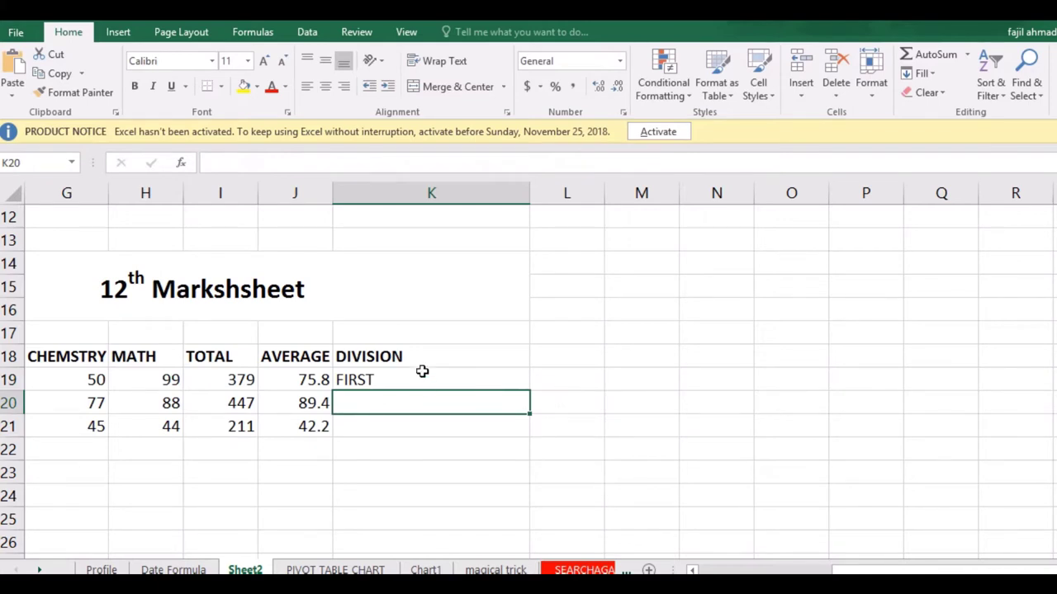
Fill the K19 DIVISION formula down to K21, giving FIRST and FAIL for the next two students.
left_click(422, 371)
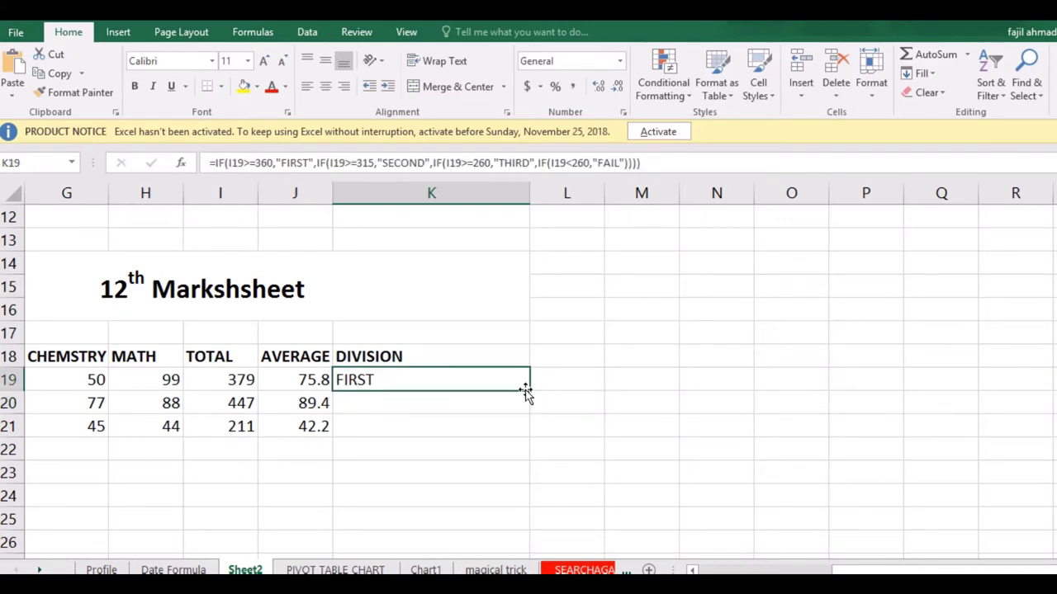
left_click_drag(528, 390, 528, 435)
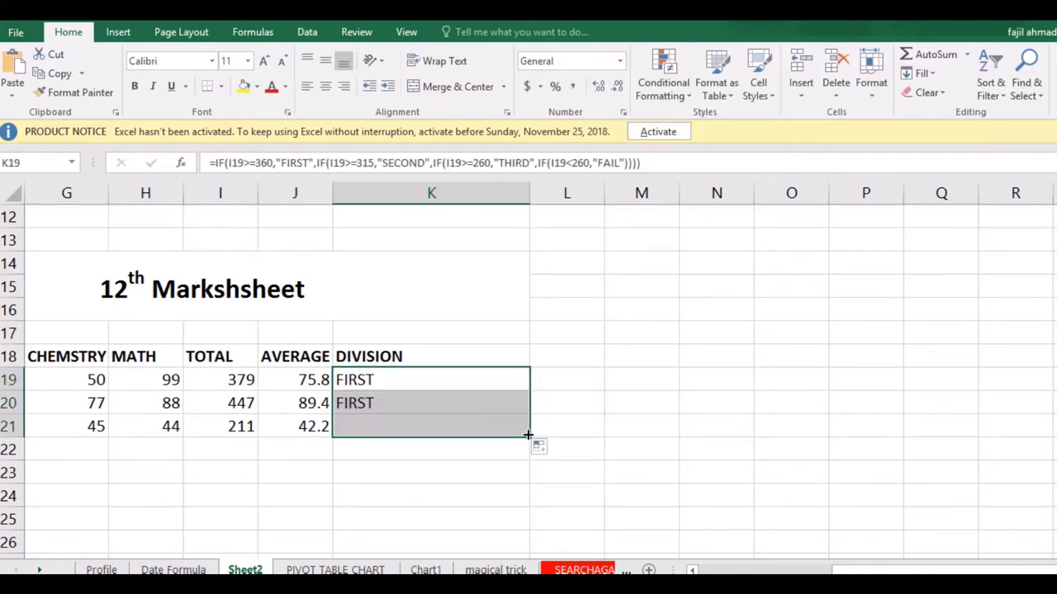
left_click(266, 433)
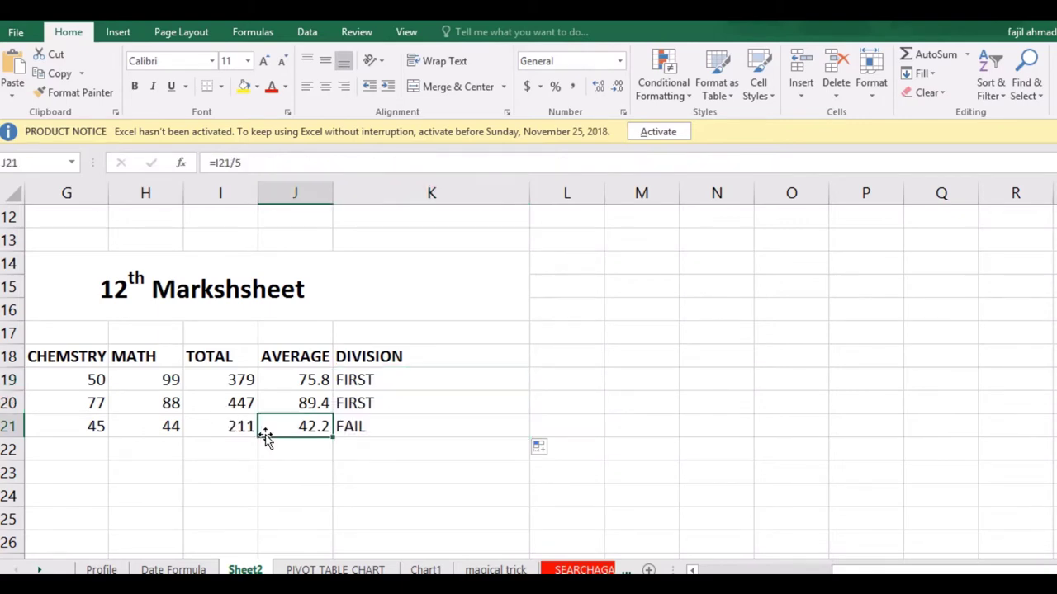
key("Left")
key("Left")
key("Left")
key("Left")
key("Left")
key("Left")
key("Left")
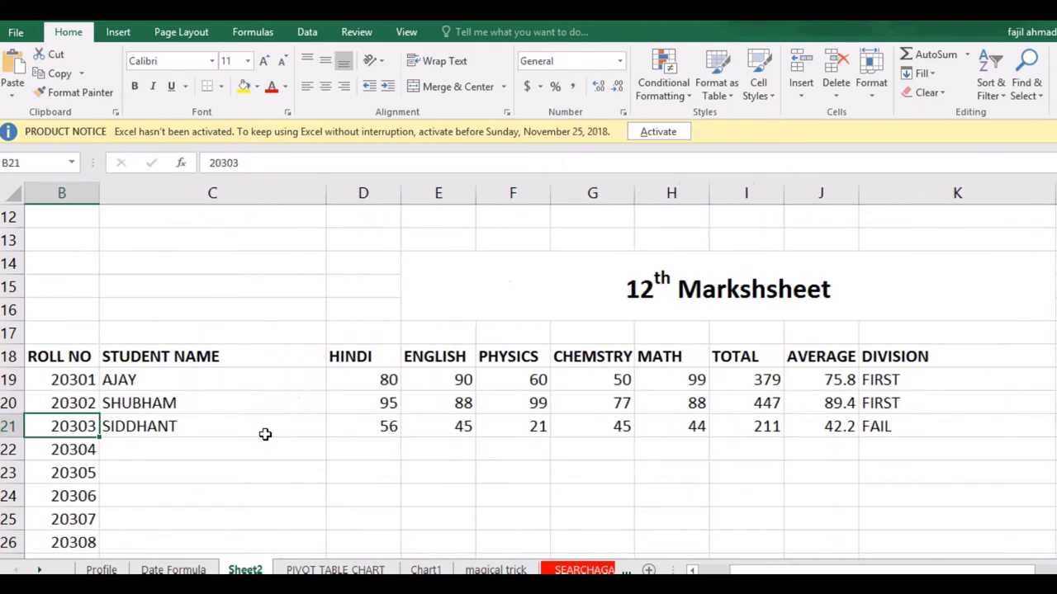
Change D19's HINDI mark to 44, bringing the total to 343 and the division to SECOND.
left_click(763, 380)
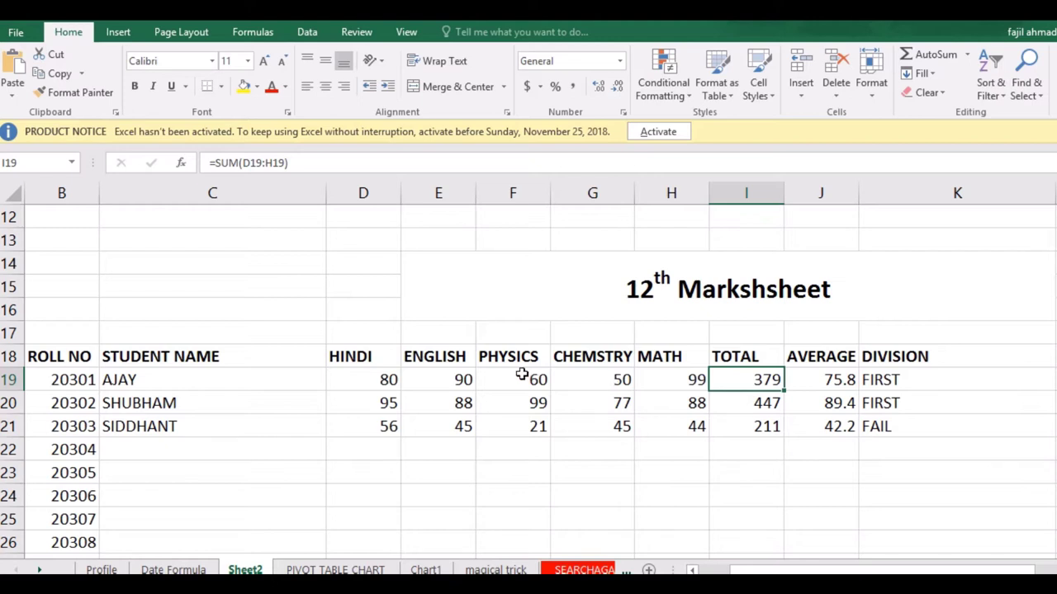
left_click(388, 379)
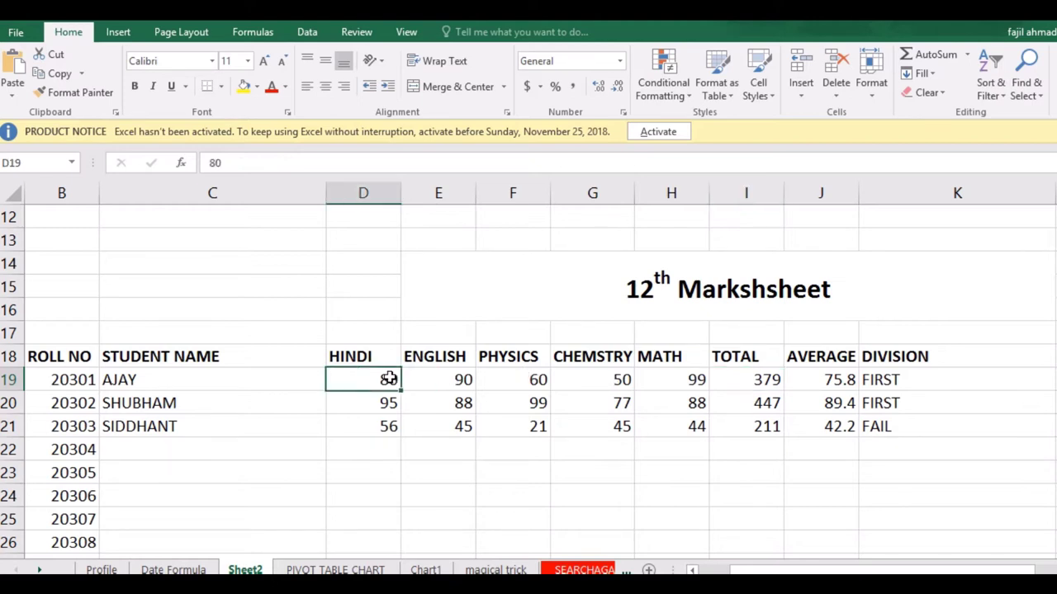
type("44")
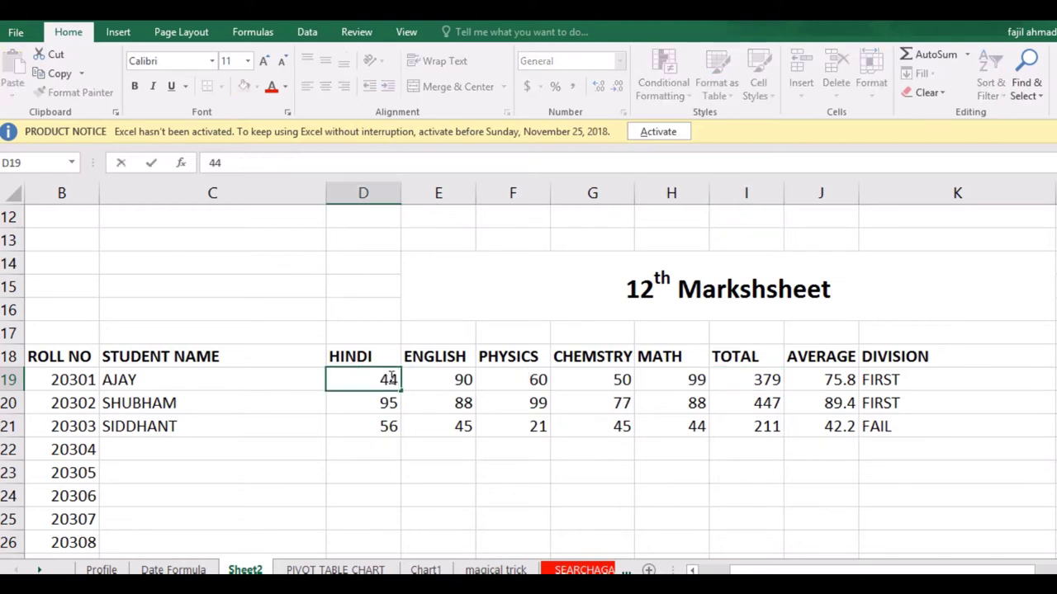
key("Return")
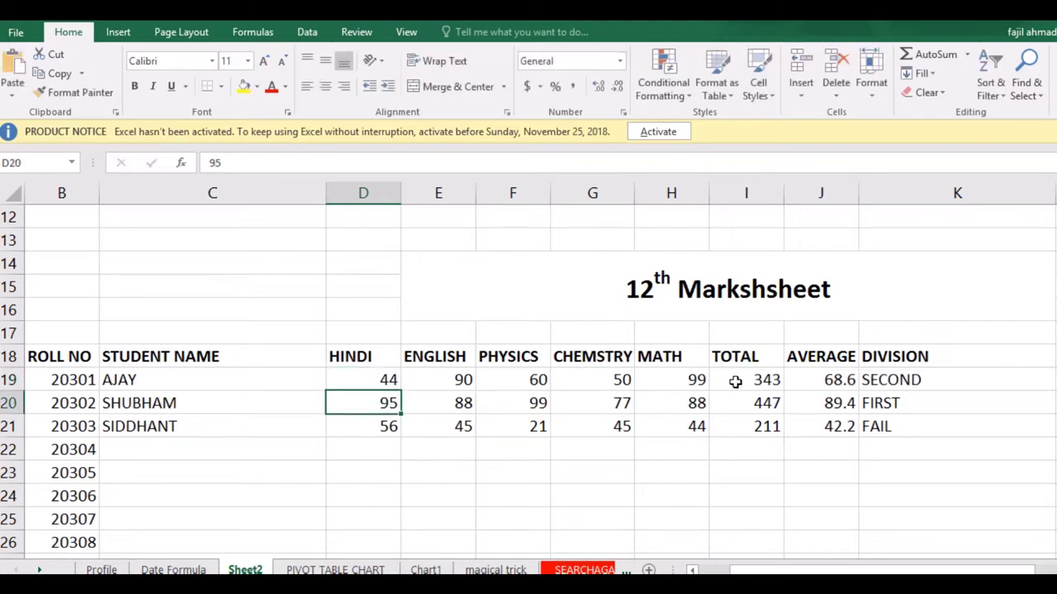
left_click(738, 381)
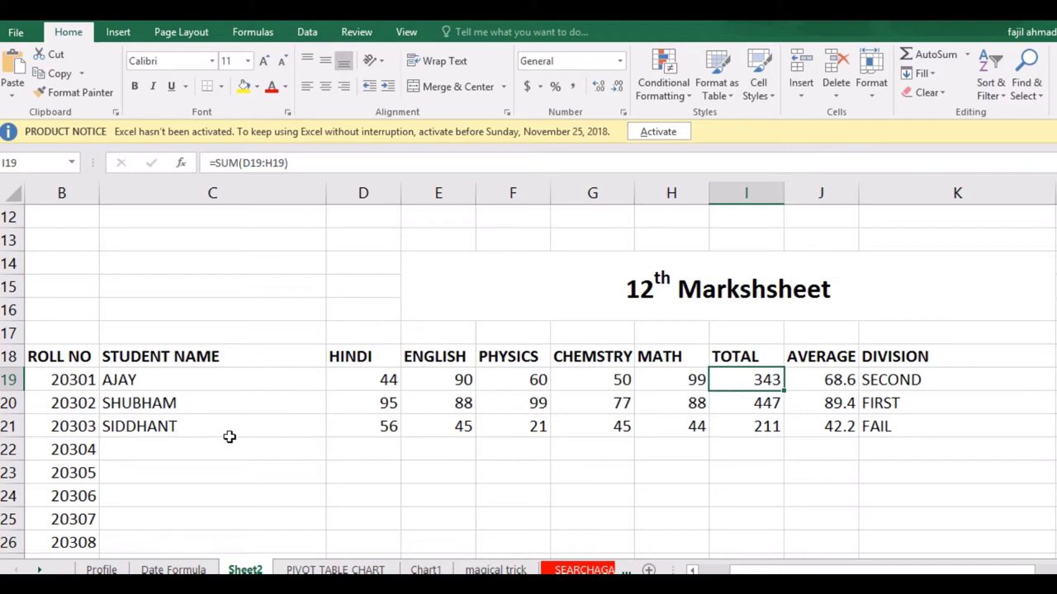
Copy the row 21 TOTAL, AVERAGE and DIVISION formulas down through row 26.
left_click(765, 426)
left_click_drag(783, 439, 784, 545)
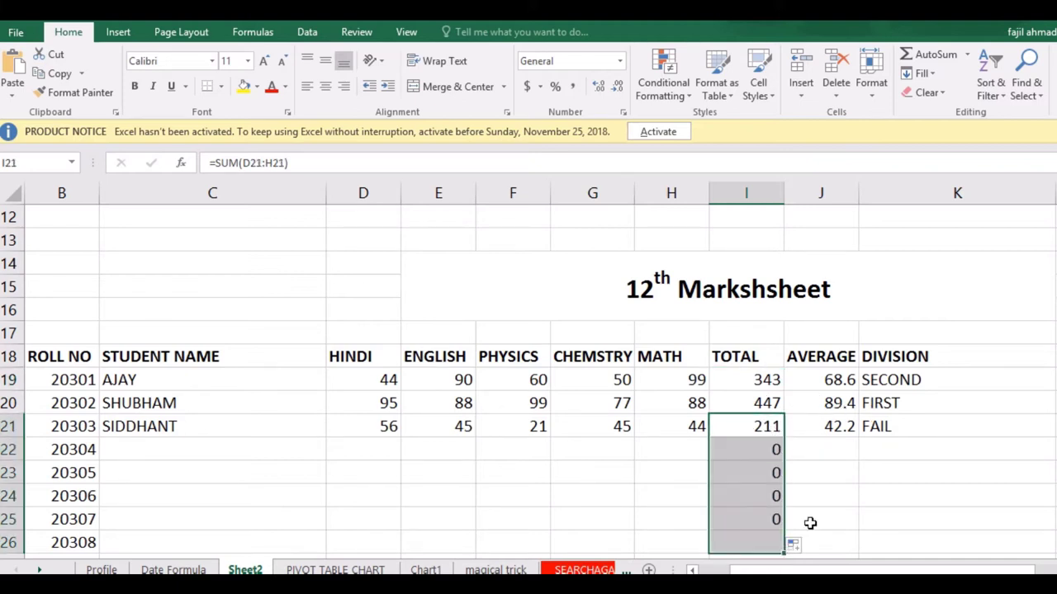
left_click(850, 434)
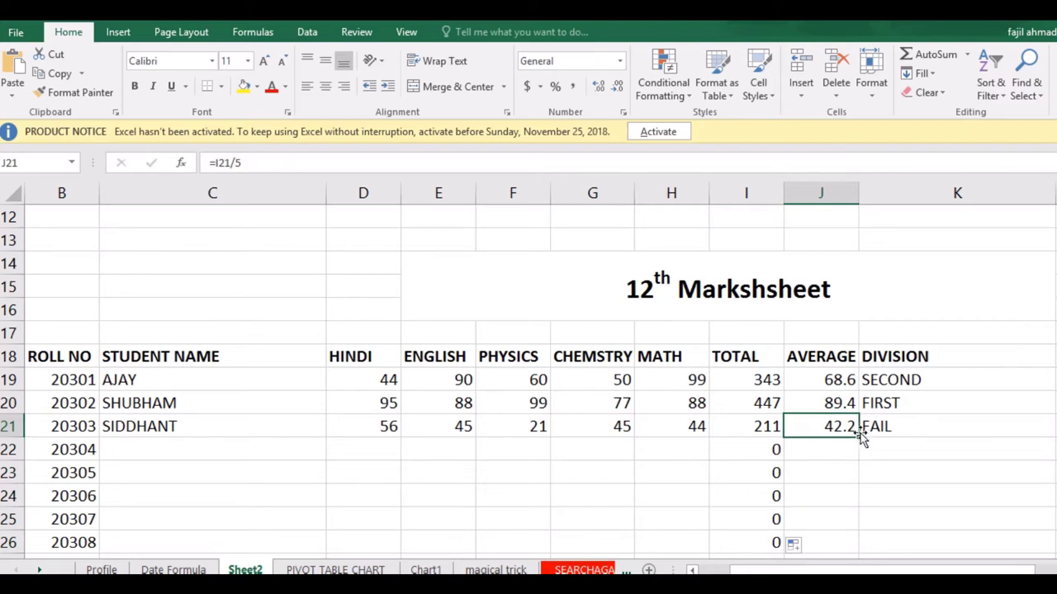
left_click(863, 436)
left_click(845, 429)
left_click_drag(857, 440, 859, 545)
left_click(980, 440)
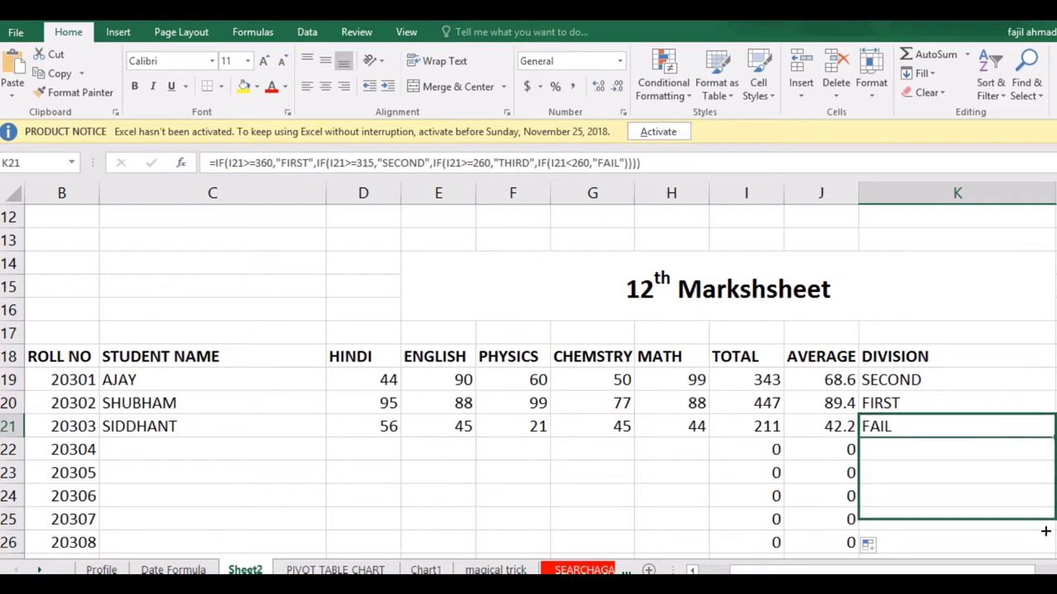
left_click_drag(1053, 436, 1052, 547)
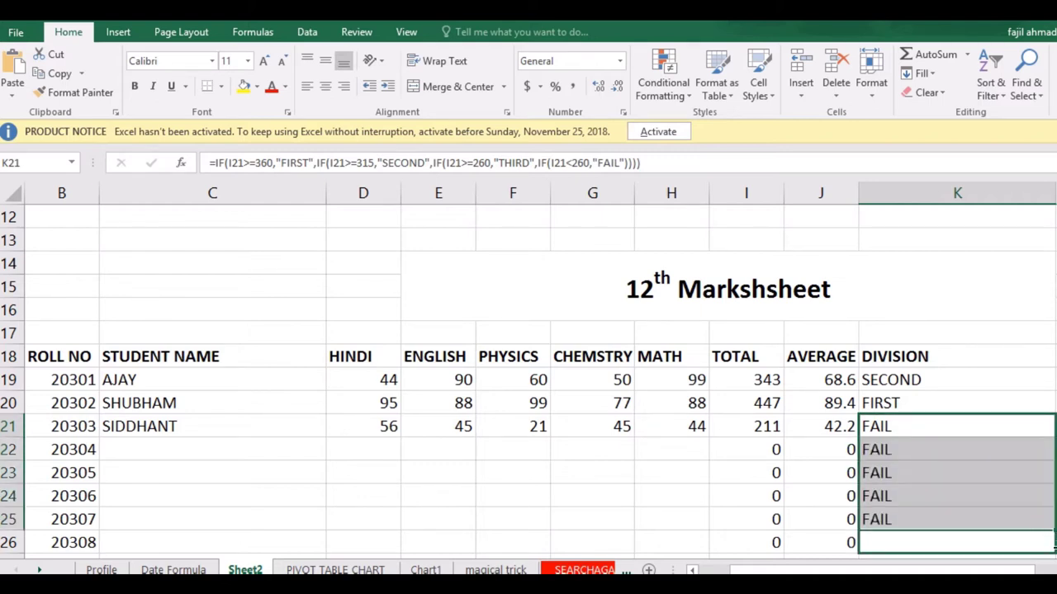
left_click(213, 453)
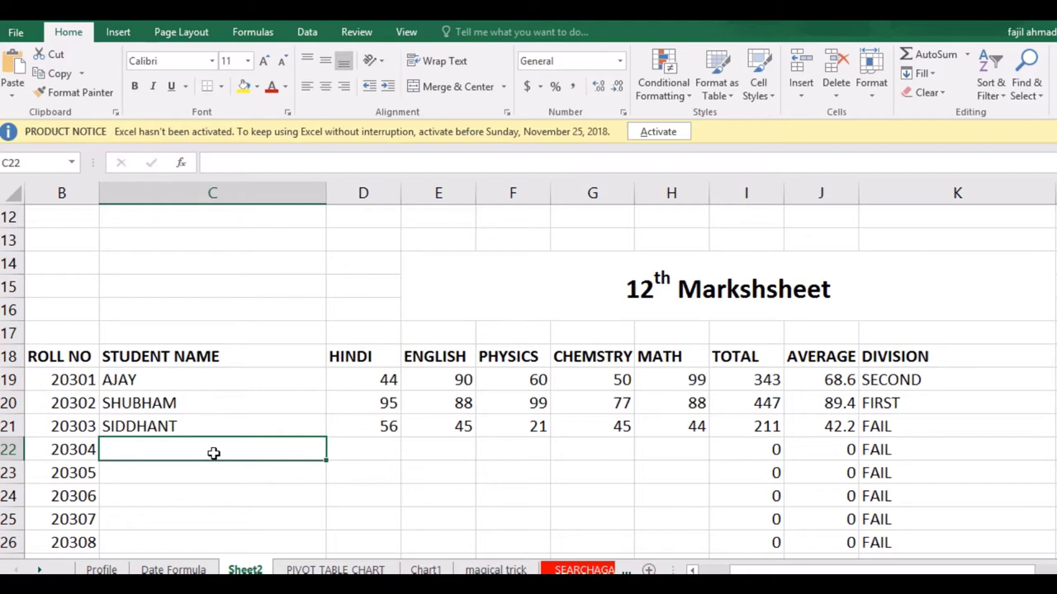
Enter the fourth student's name in C22 for roll 20304.
type("aK")
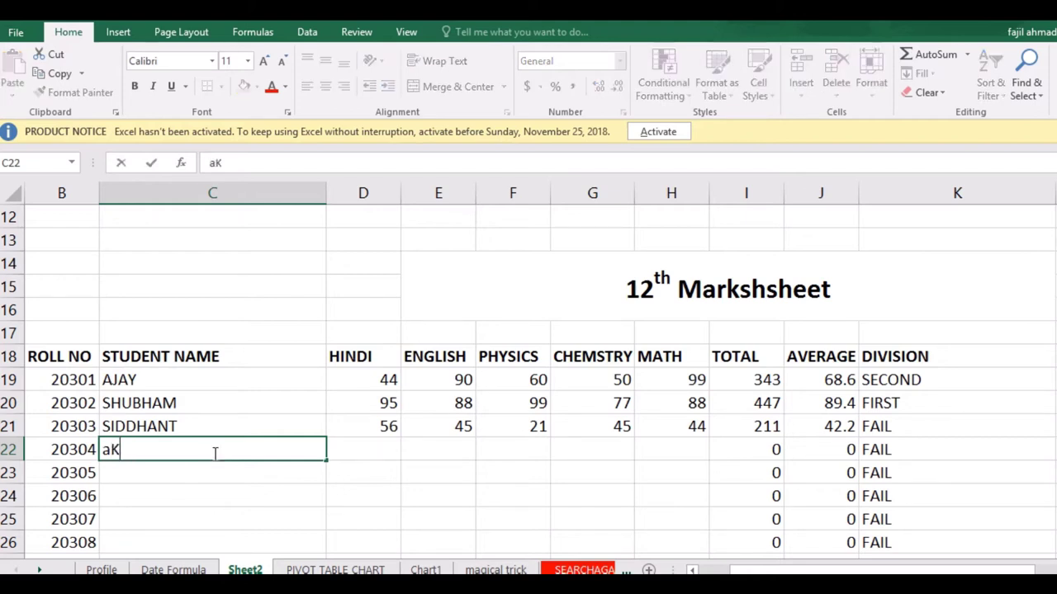
key("BackSpace")
key("BackSpace")
type("AK")
type("K")
key("BackSpace")
type("SHAY")
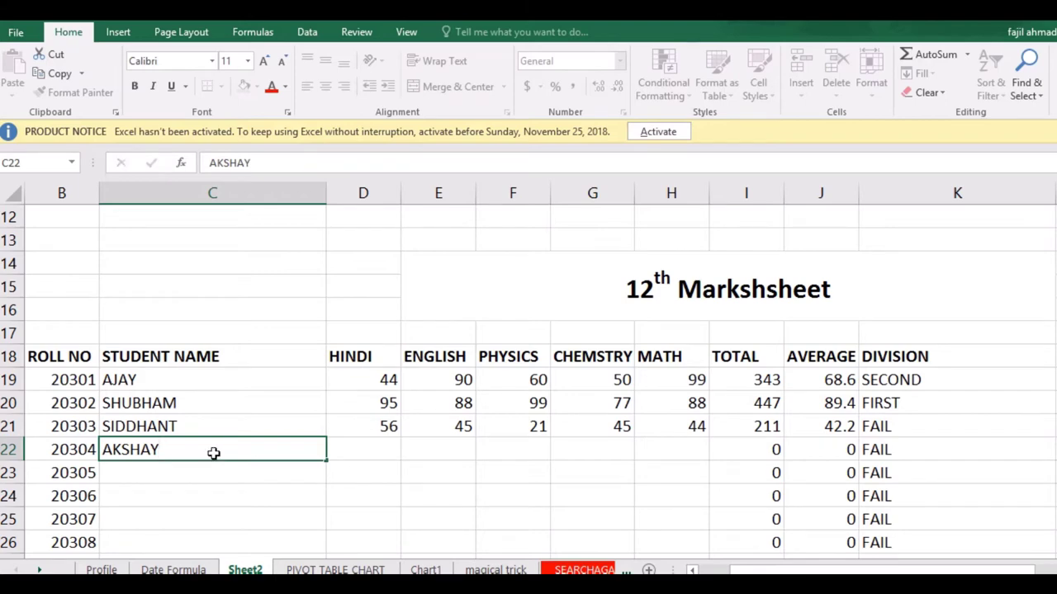
key("Tab")
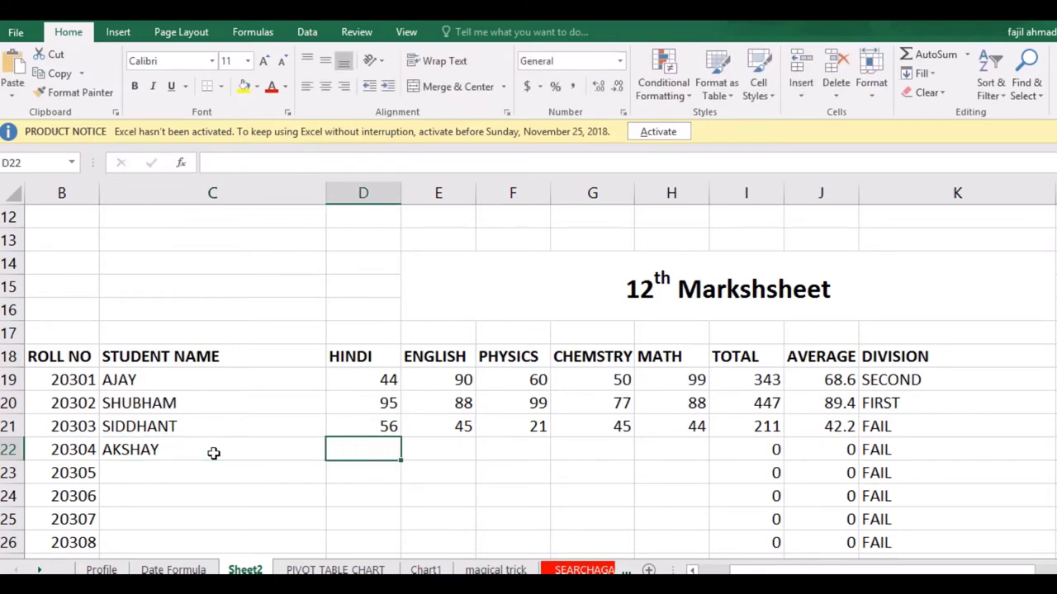
Enter marks 77, 45, 98, 55 and 77 in D22:H22, giving total 352 and division SECOND.
type("77")
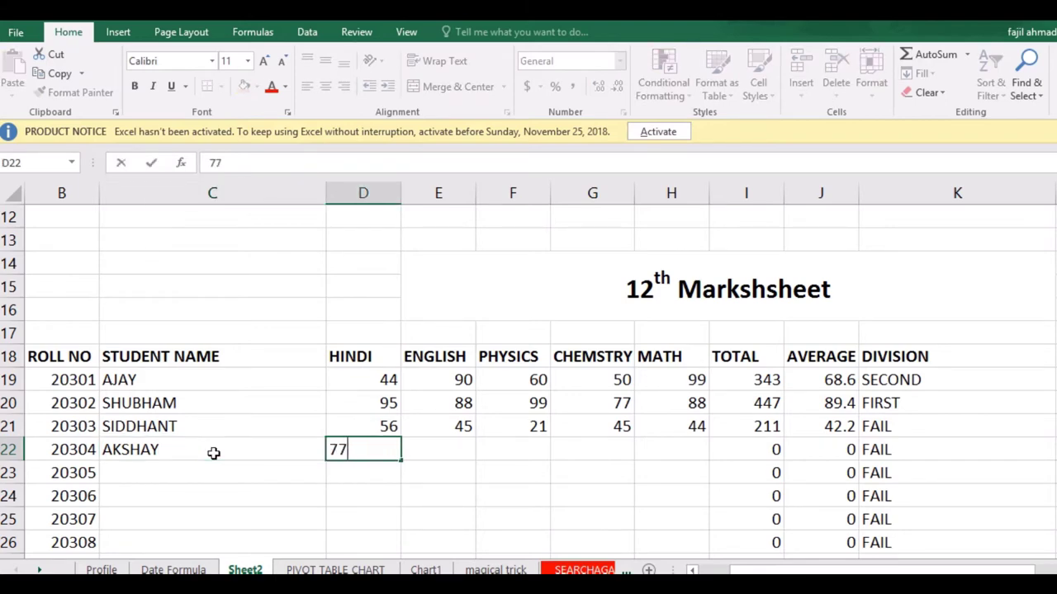
key("Tab")
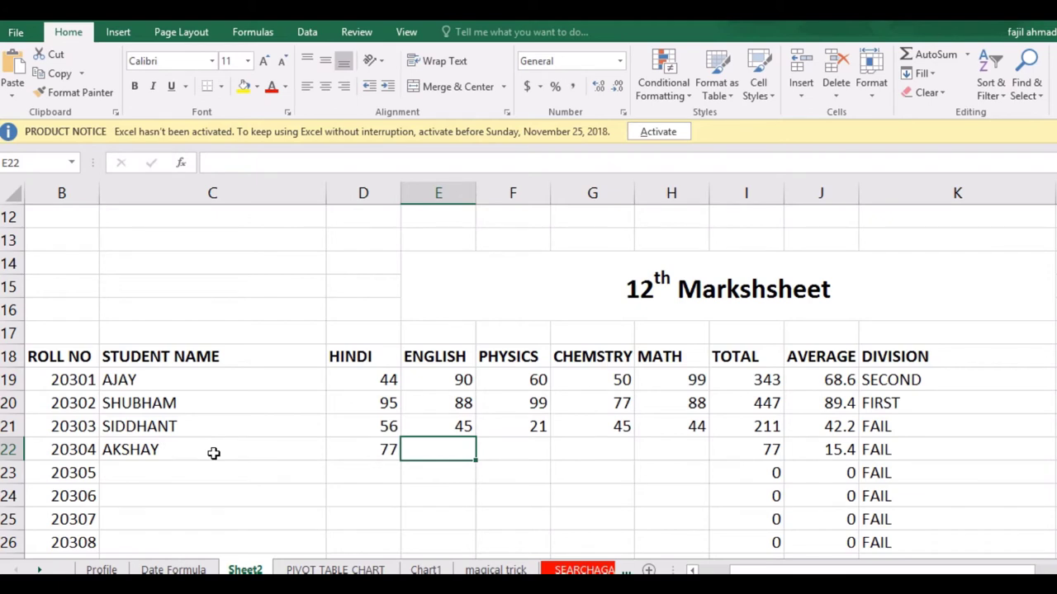
type("45")
key("Tab")
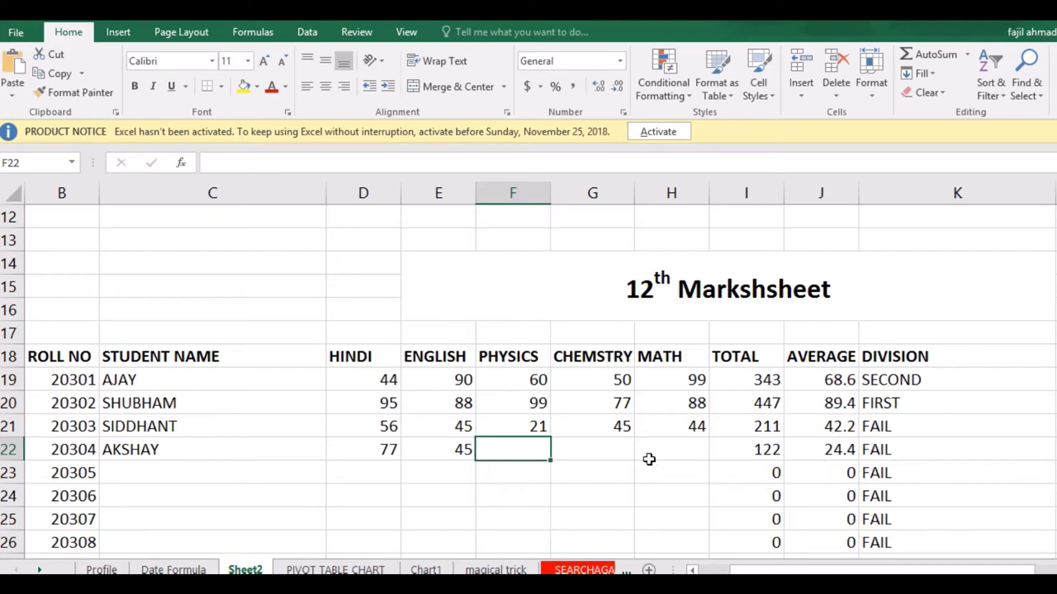
type("98")
key("Tab")
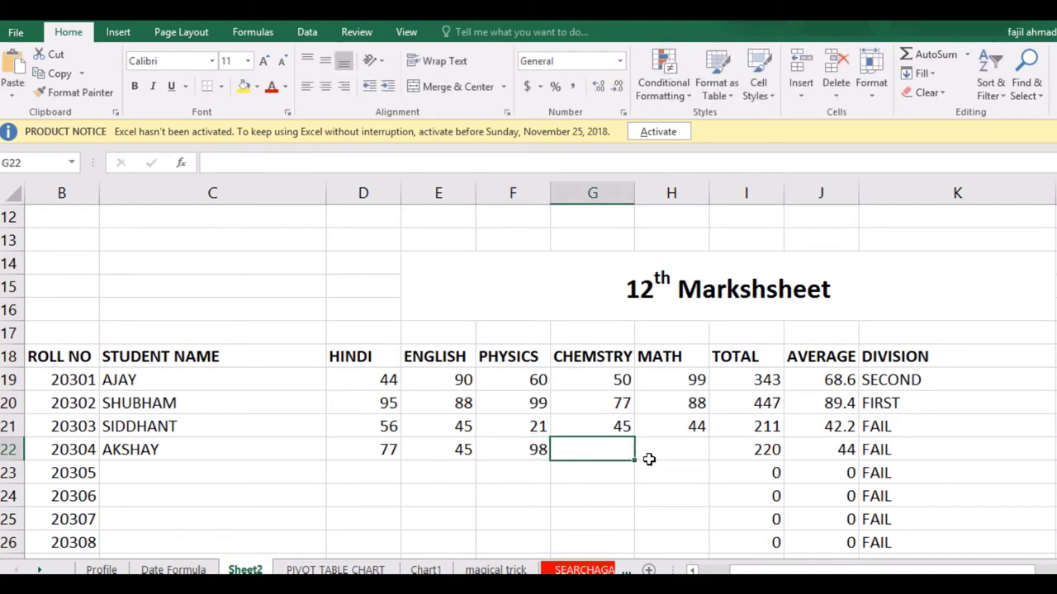
type("55")
key("Tab")
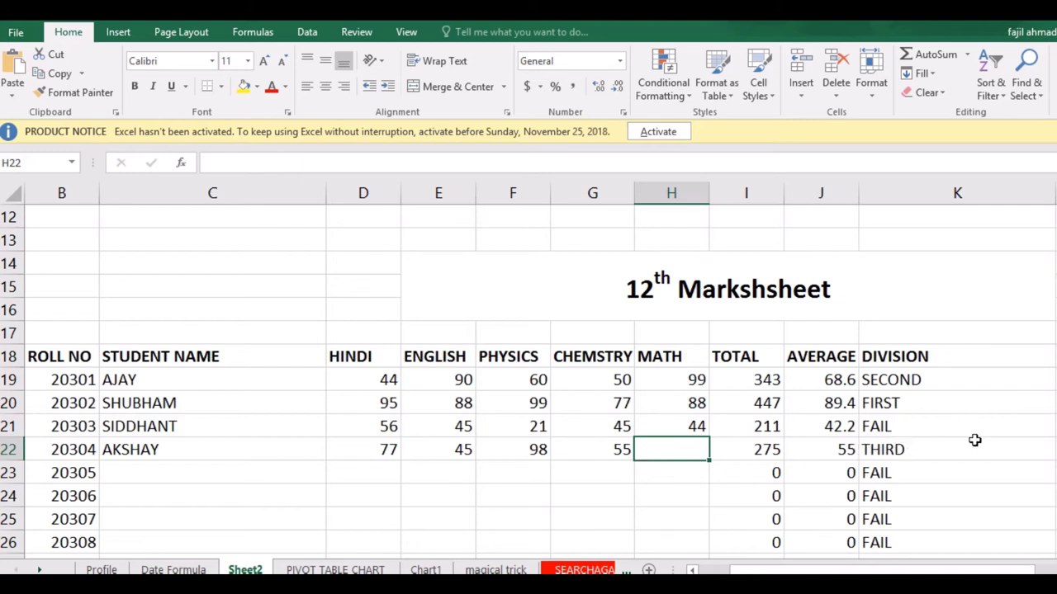
type("77")
key("Tab")
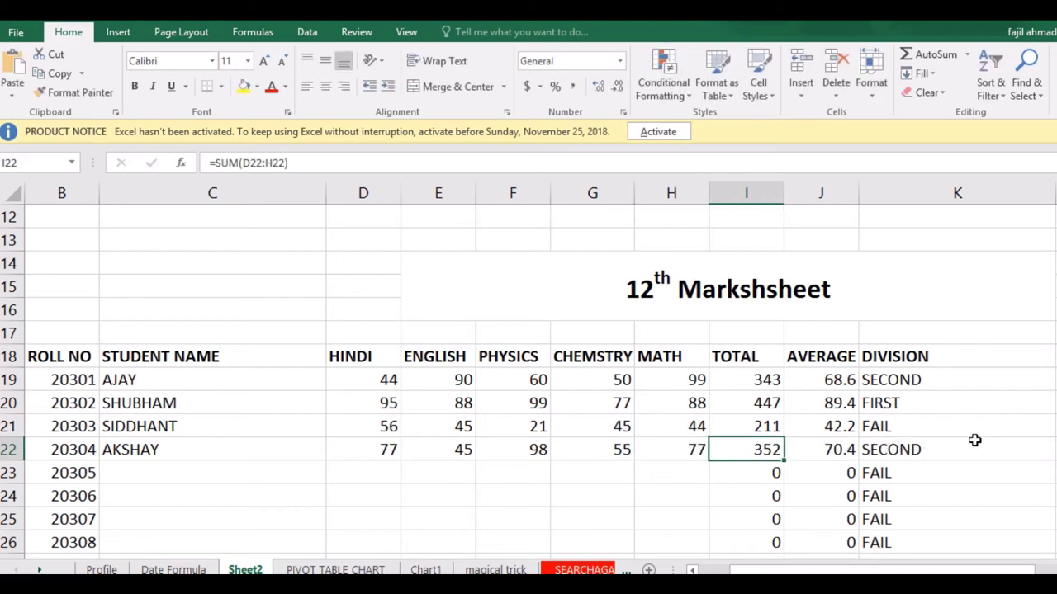
left_click(951, 450)
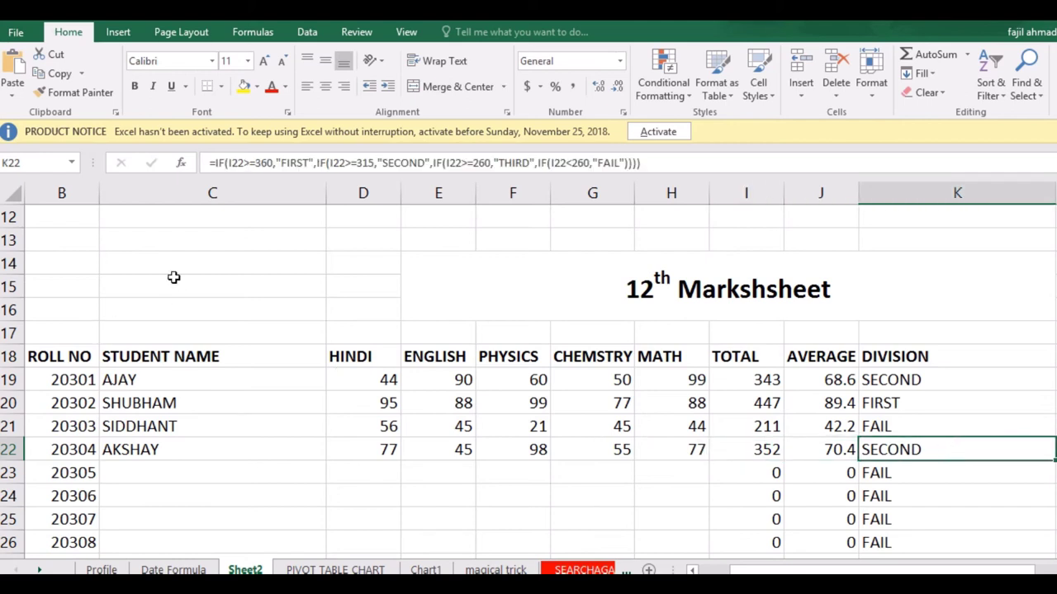
left_click(559, 290)
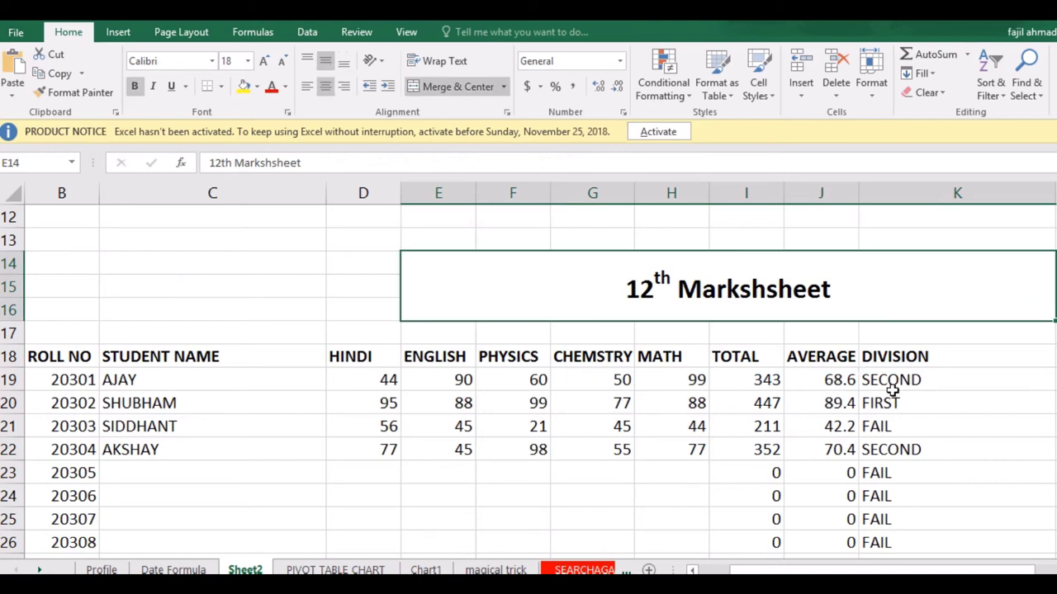
left_click(919, 378)
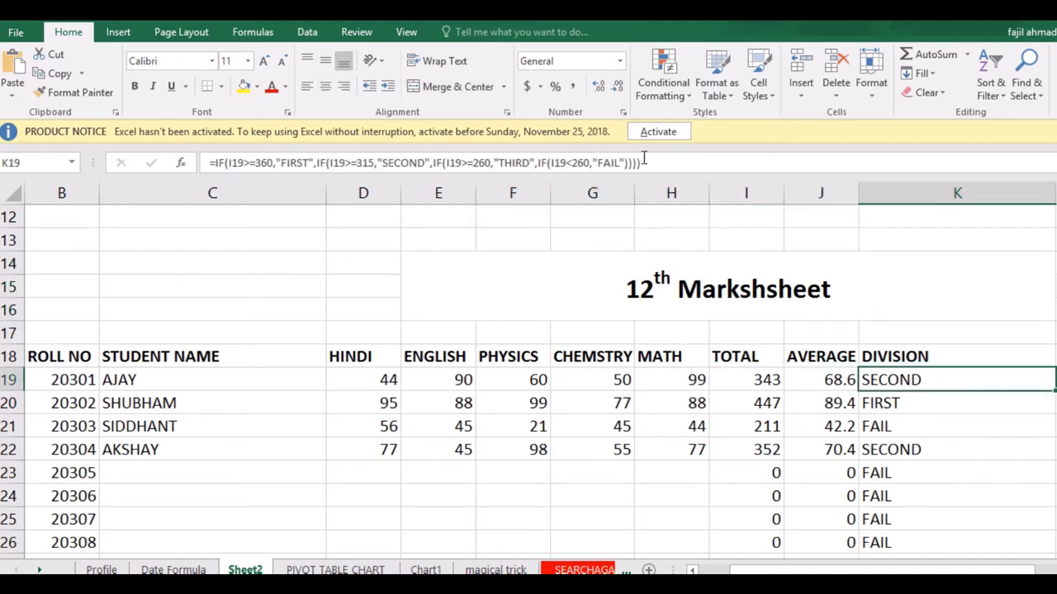
left_click_drag(649, 160, 157, 157)
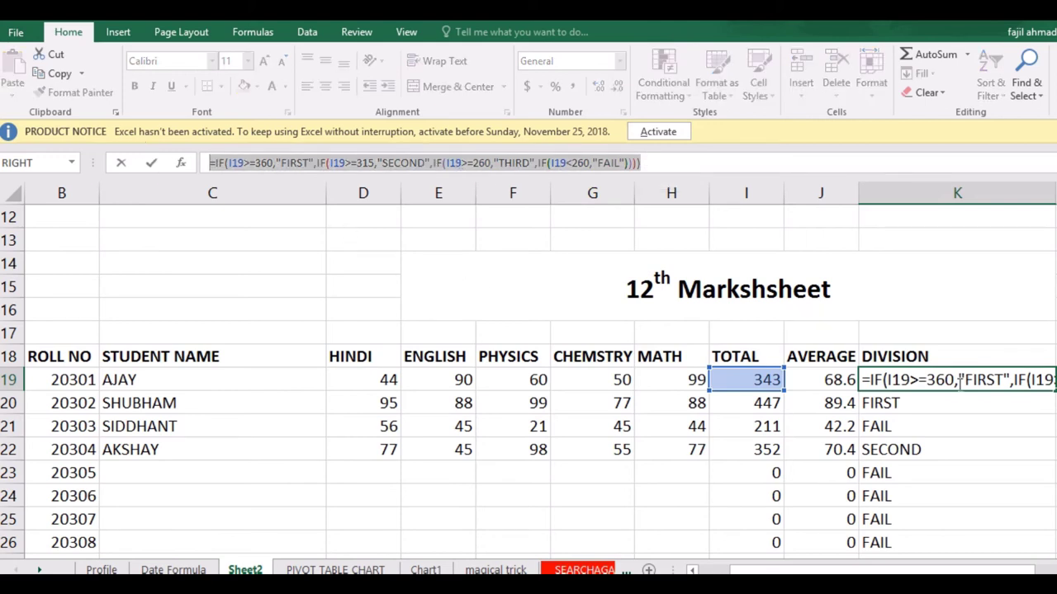
key("Return")
left_click(889, 374)
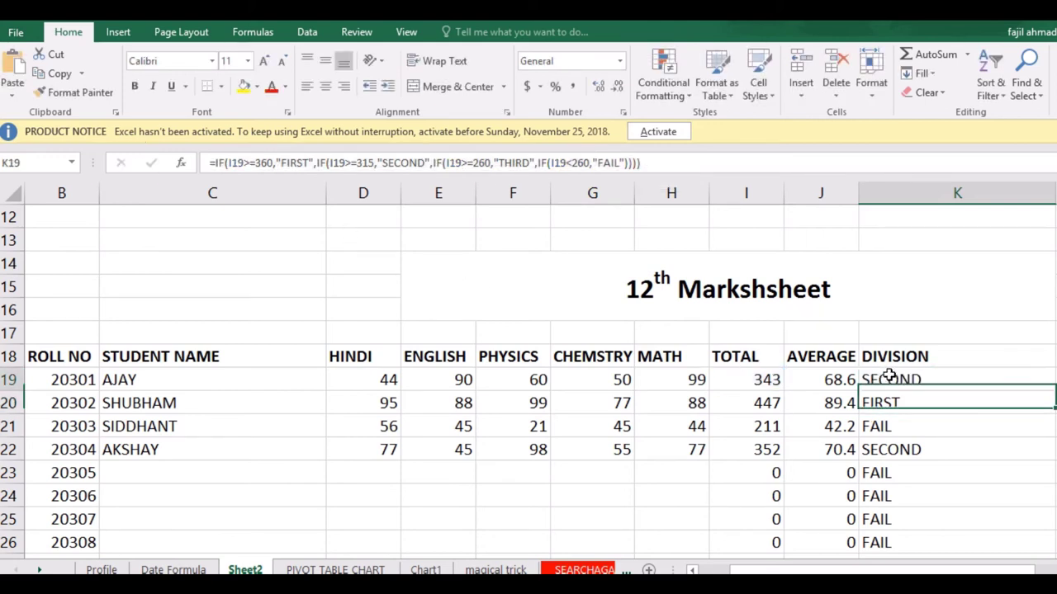
left_click(286, 256)
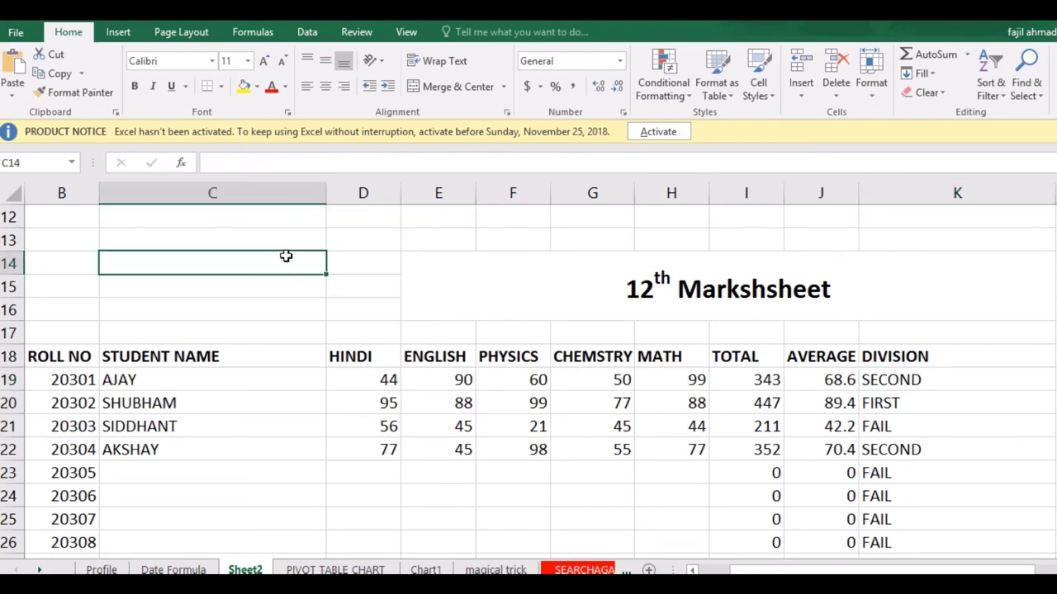
left_click(361, 287)
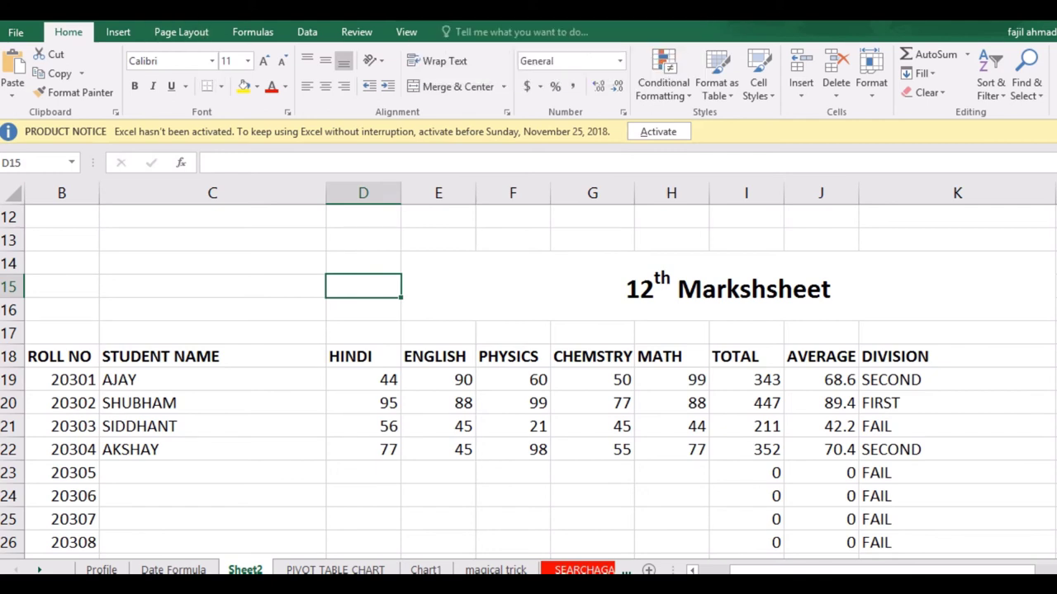
left_click(494, 27)
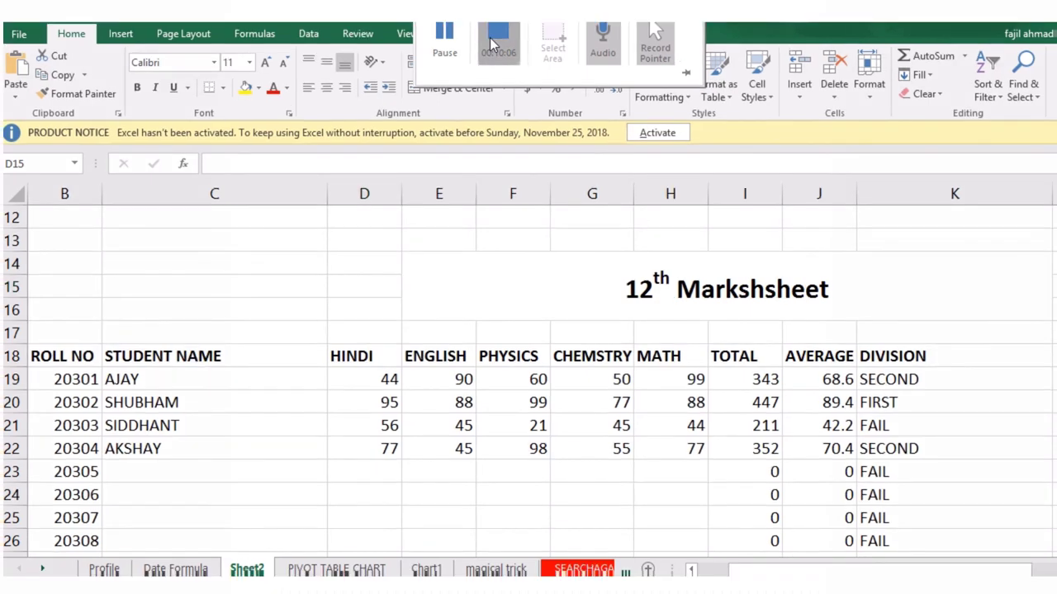